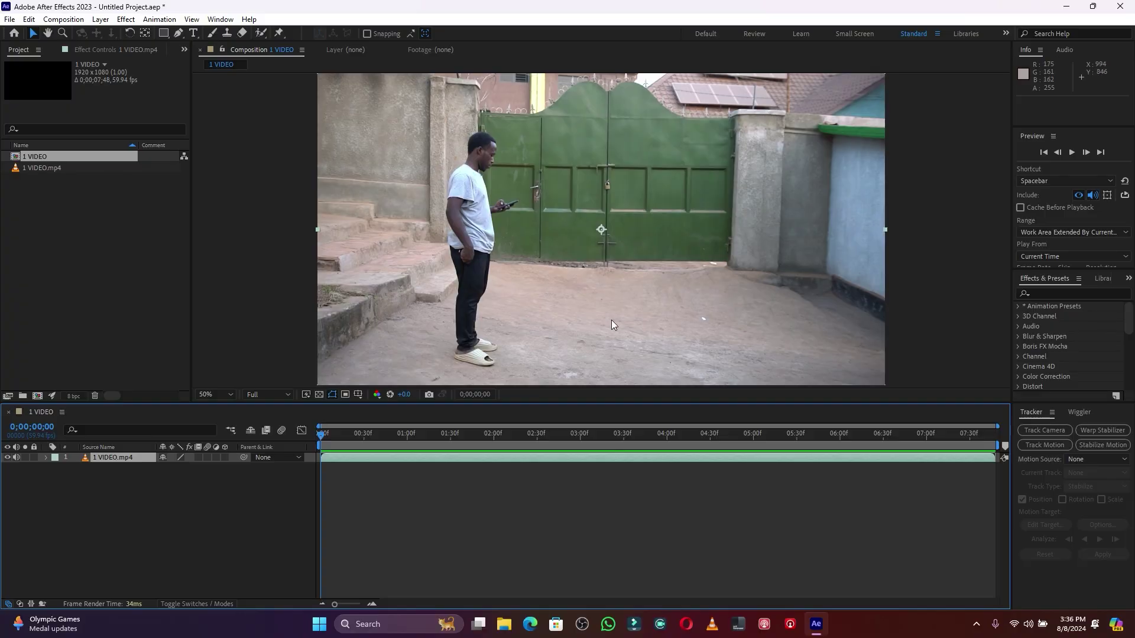
Review the clip, then set the 1 VIDEO composition's duration to 0;00;20;48
key(space)
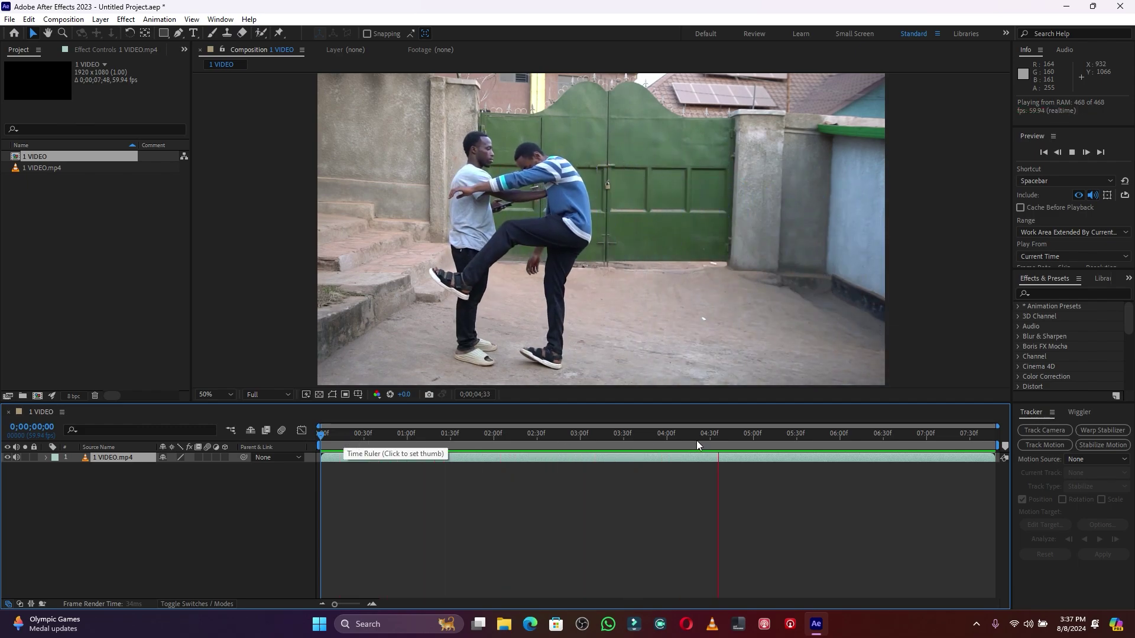
drag(744, 433, 646, 434)
click(475, 435)
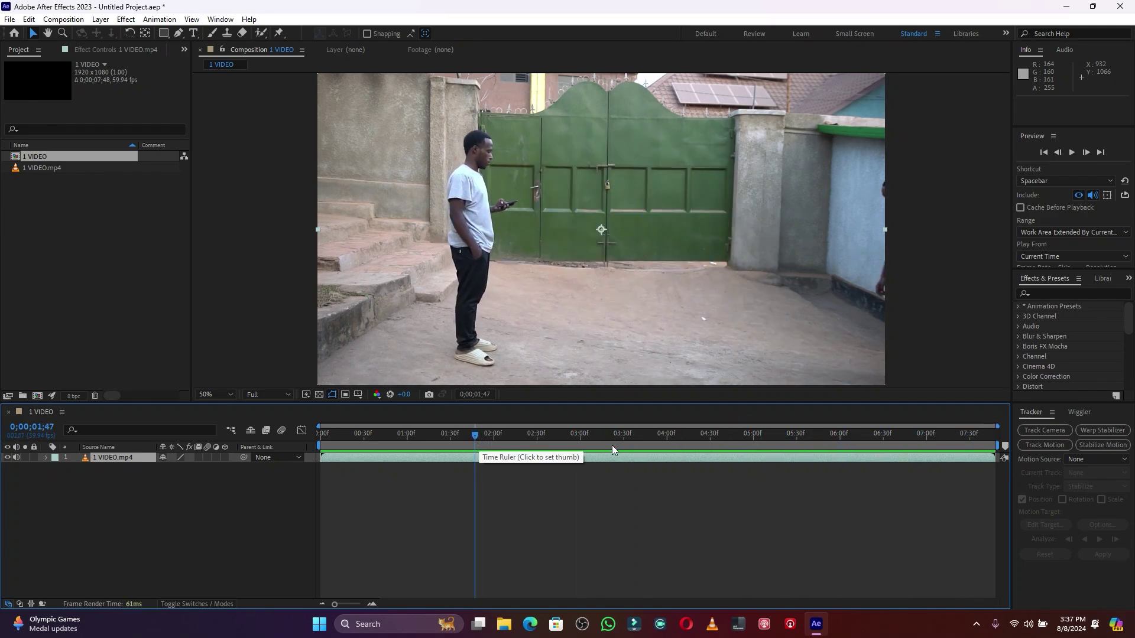
click(64, 20)
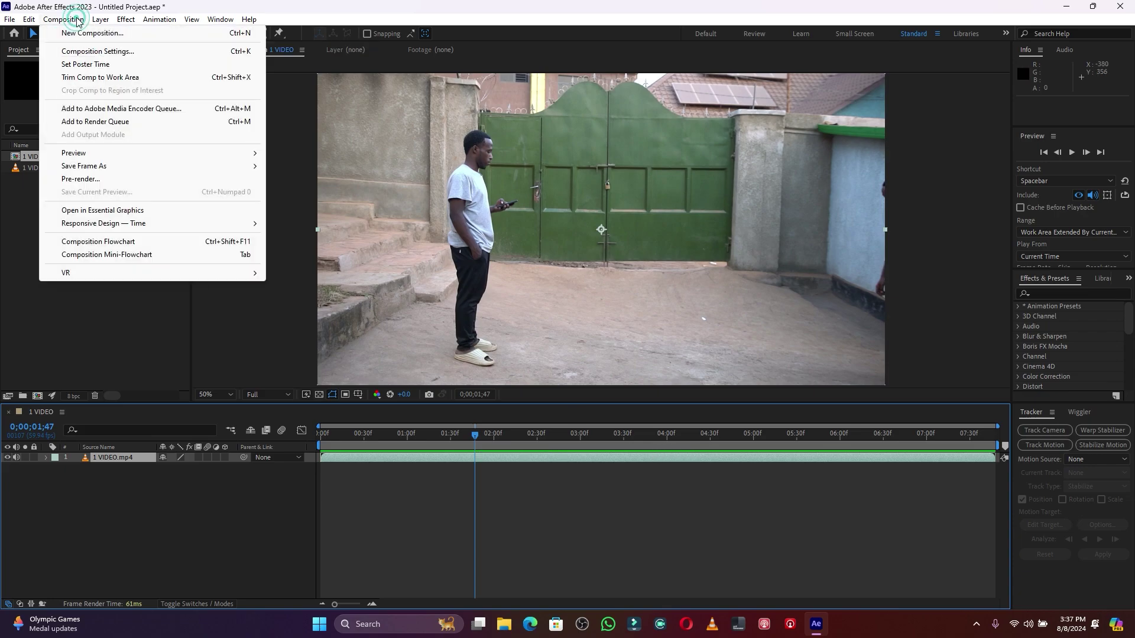
click(102, 52)
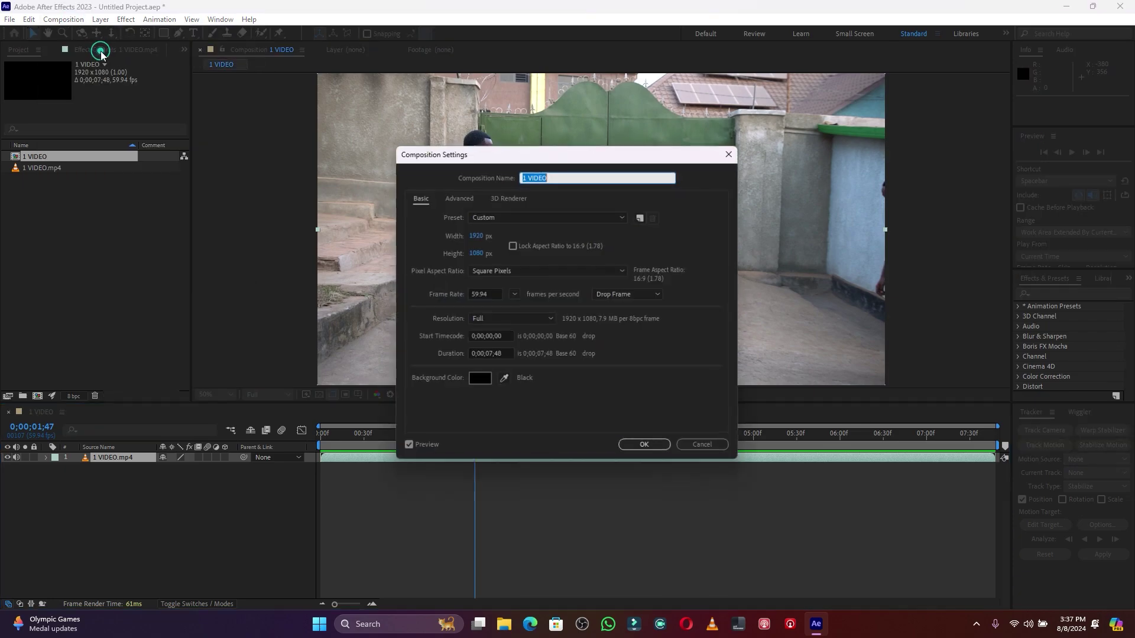
click(492, 355)
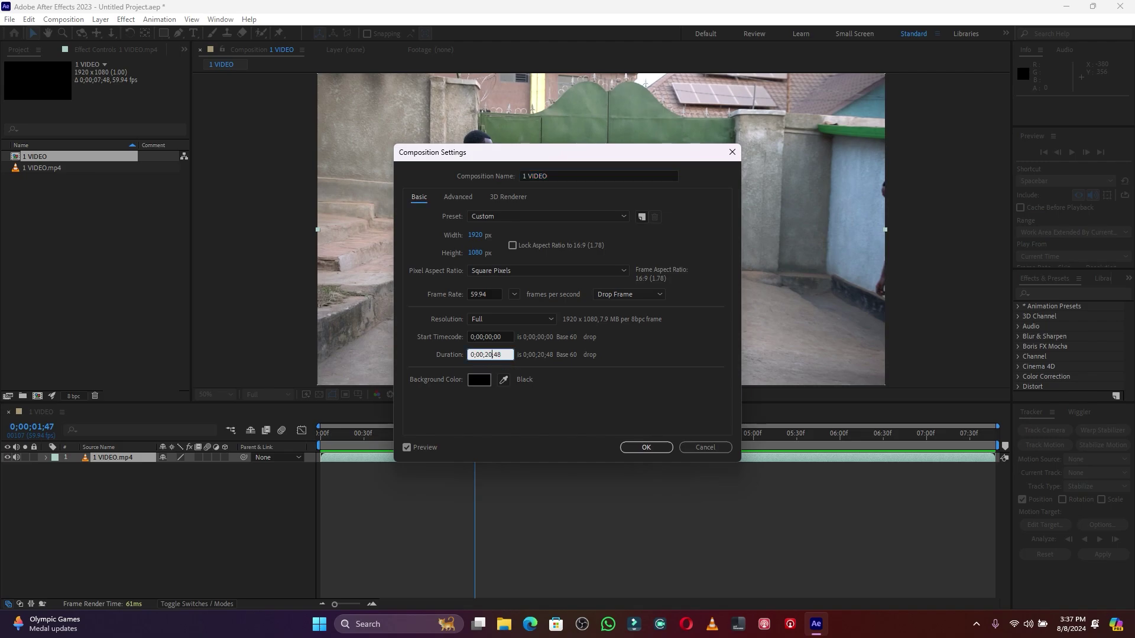
click(646, 448)
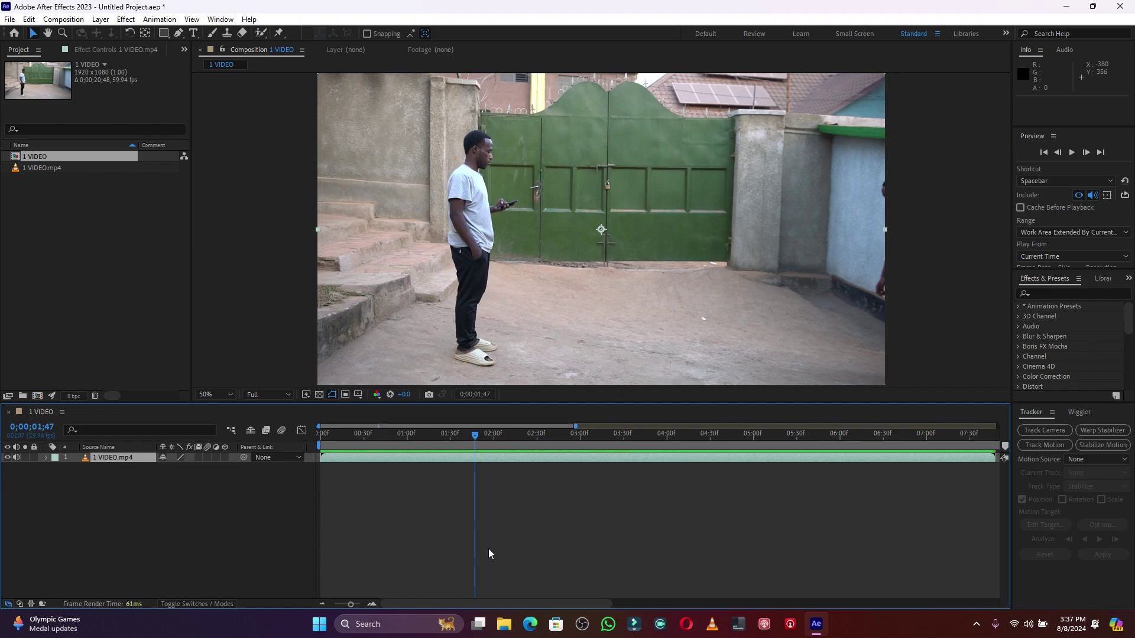
drag(353, 604, 334, 604)
Play up to the moment of the raised kick and split the video layer at 0;00;04;18
drag(405, 434, 326, 436)
key(space)
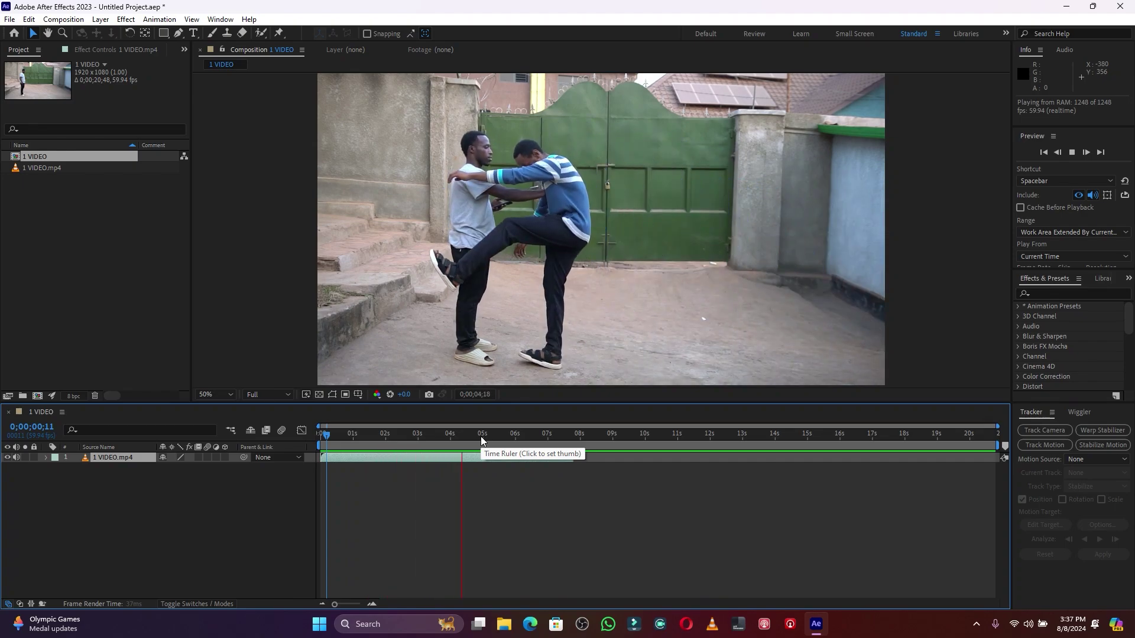
key(space)
drag(537, 438, 404, 437)
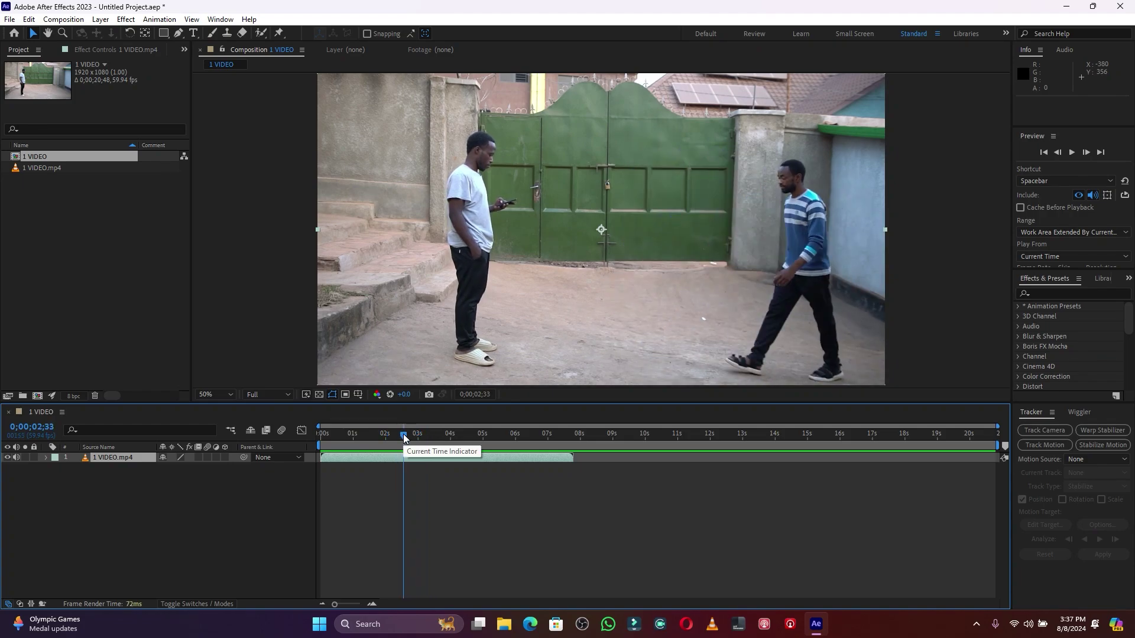
key(space)
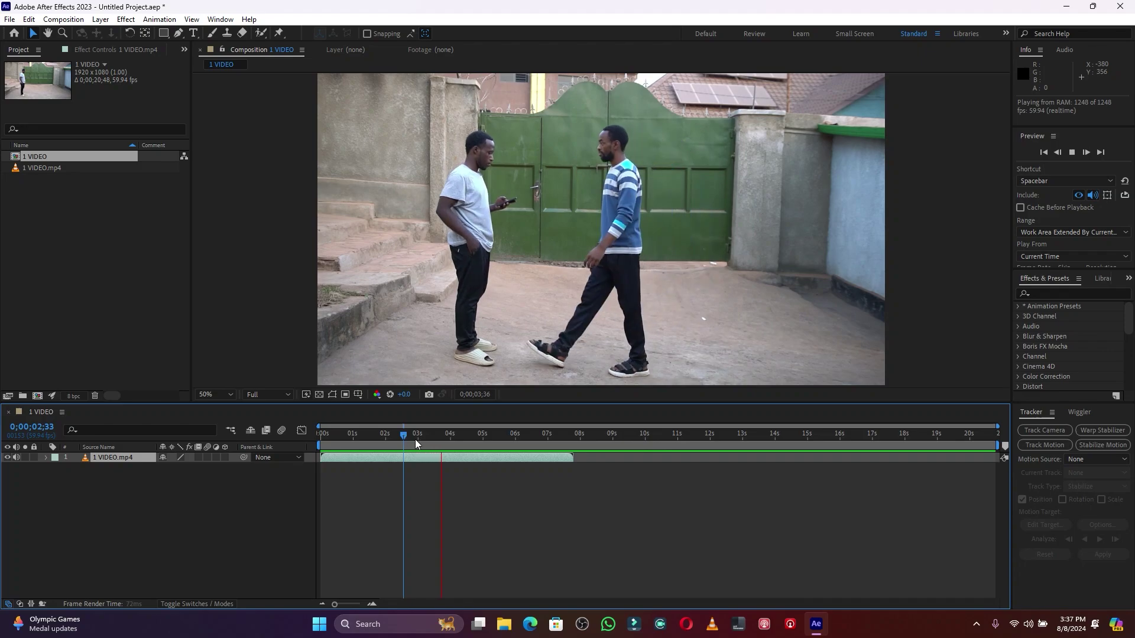
key(space)
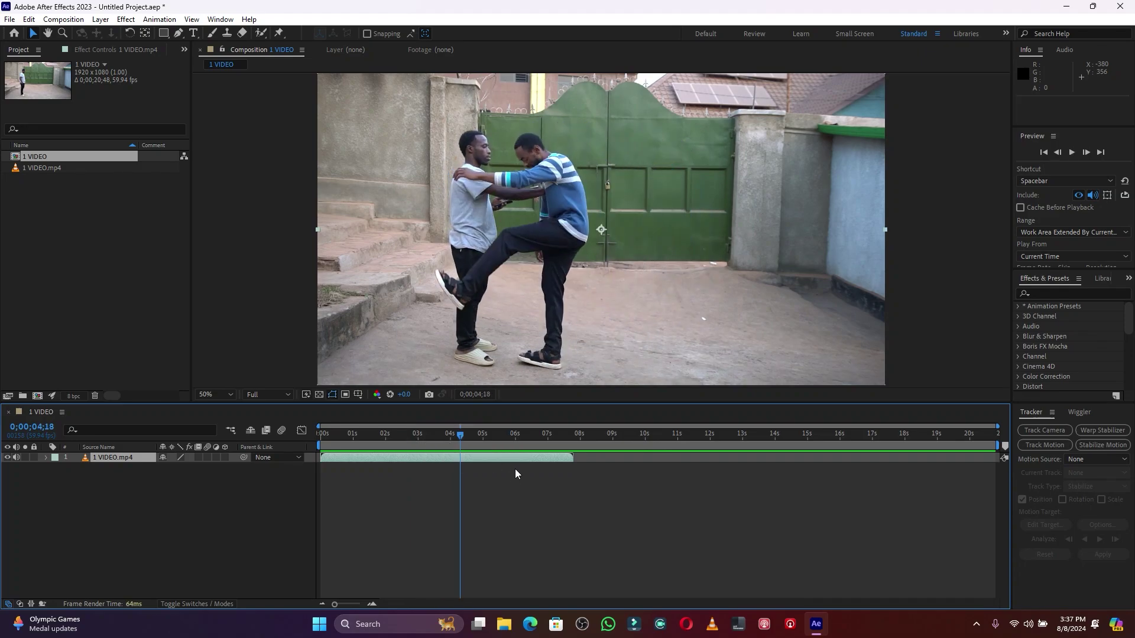
key(ctrl+shift+d)
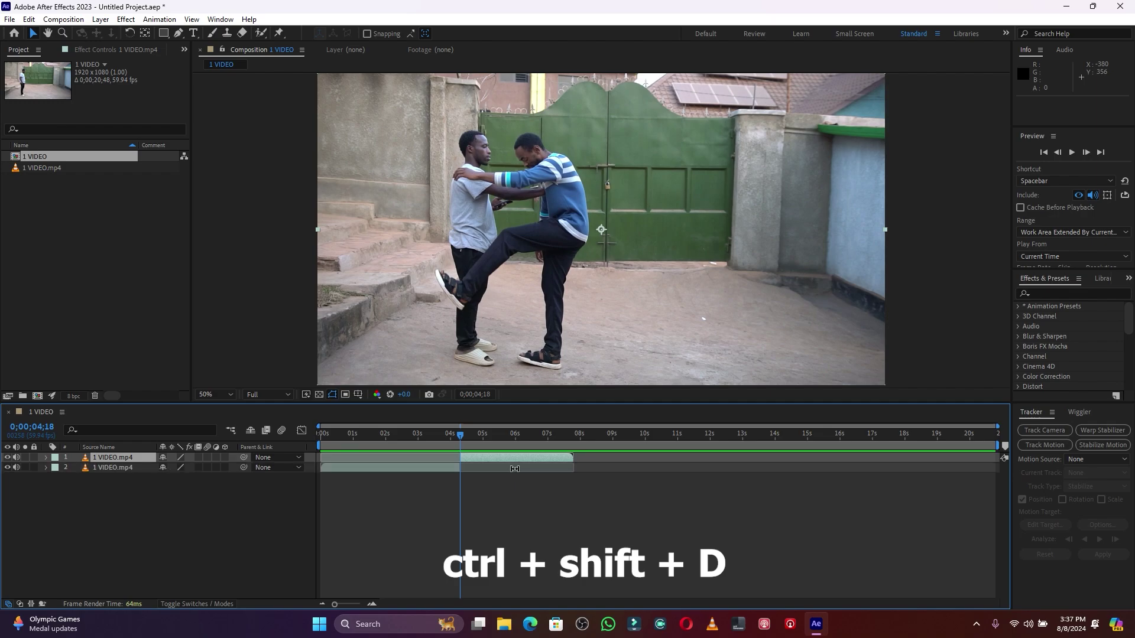
Split the second part again one frame on, at 0;00;04;19, and slide the remaining footage to start at about 7 seconds
drag(335, 607, 355, 607)
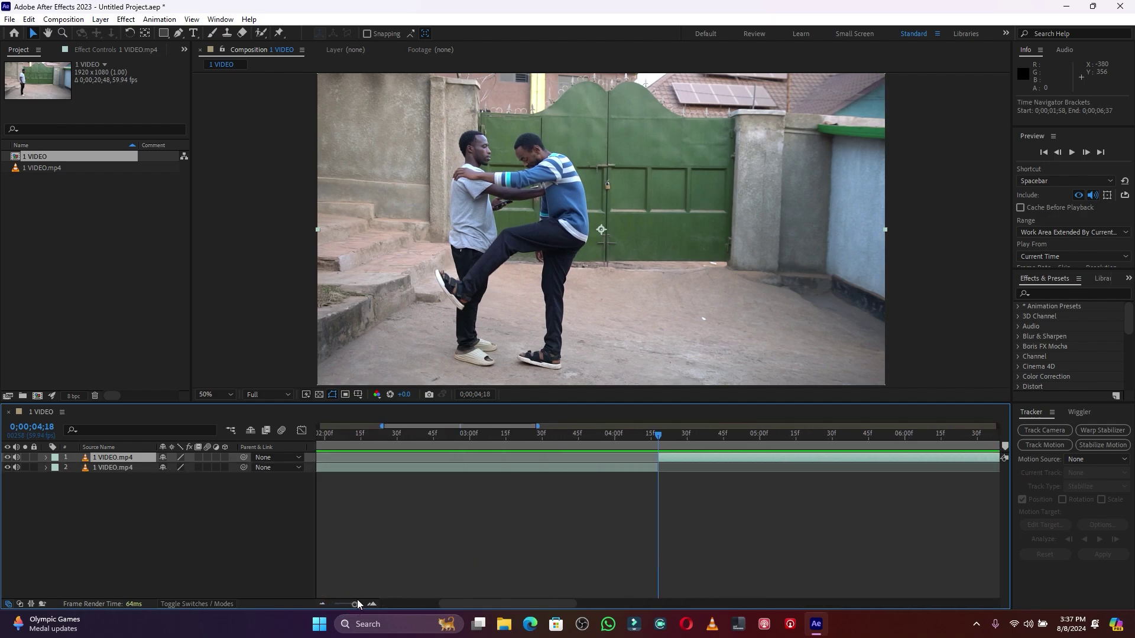
click(659, 435)
drag(660, 435, 661, 435)
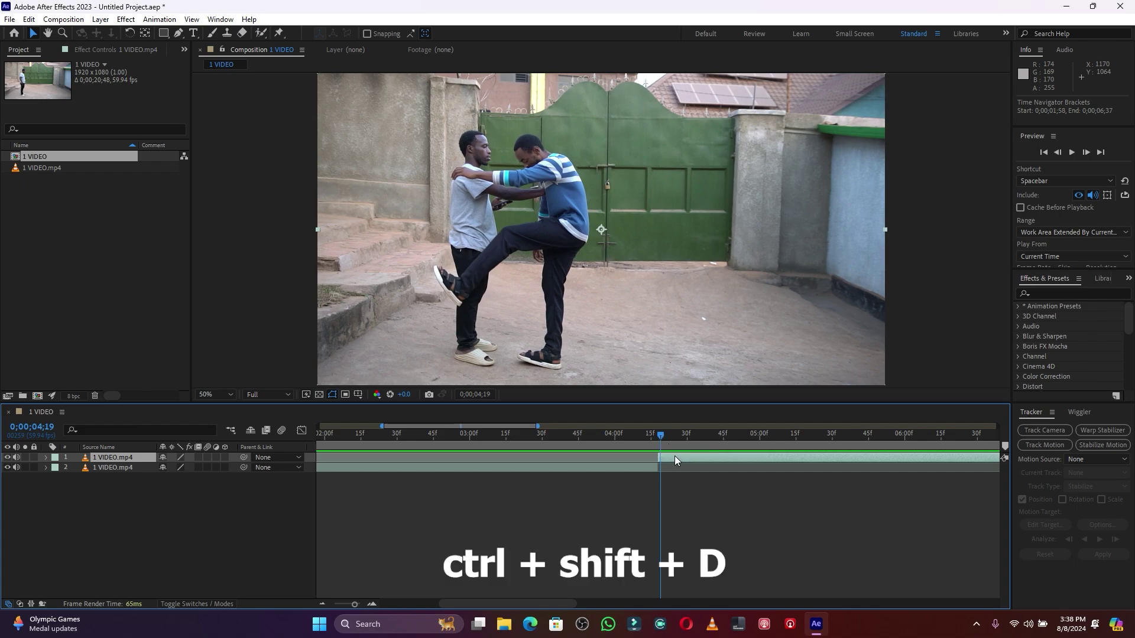
key(ctrl+shift+d)
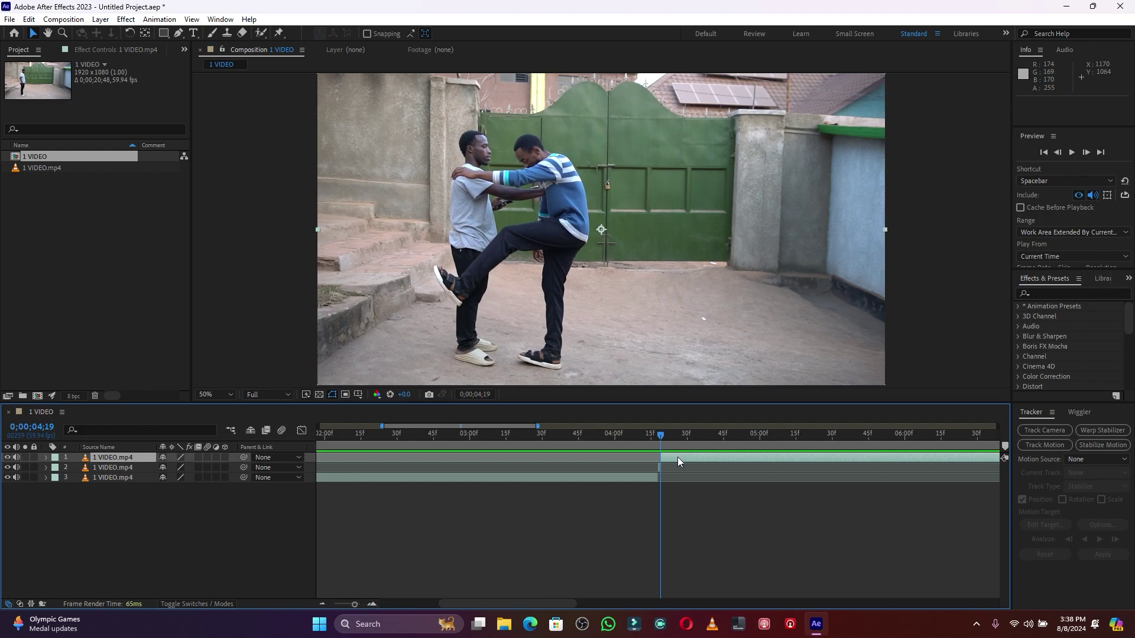
drag(356, 604, 344, 604)
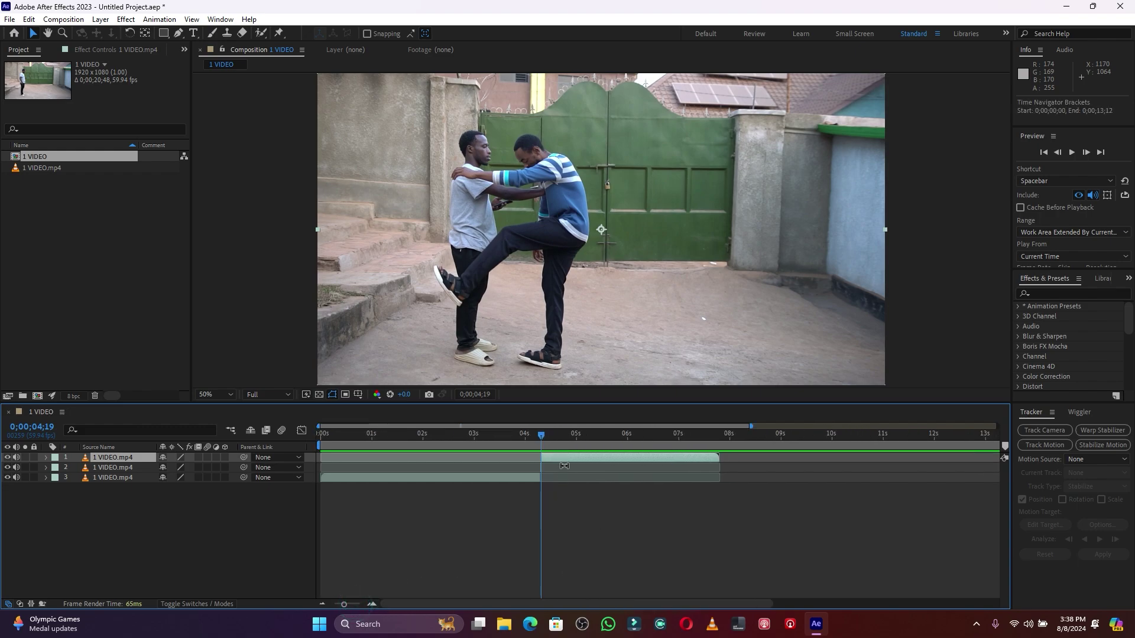
drag(565, 458, 706, 457)
Apply Freeze Frame to the isolated one-frame clip at 0;00;04;18
drag(345, 604, 361, 605)
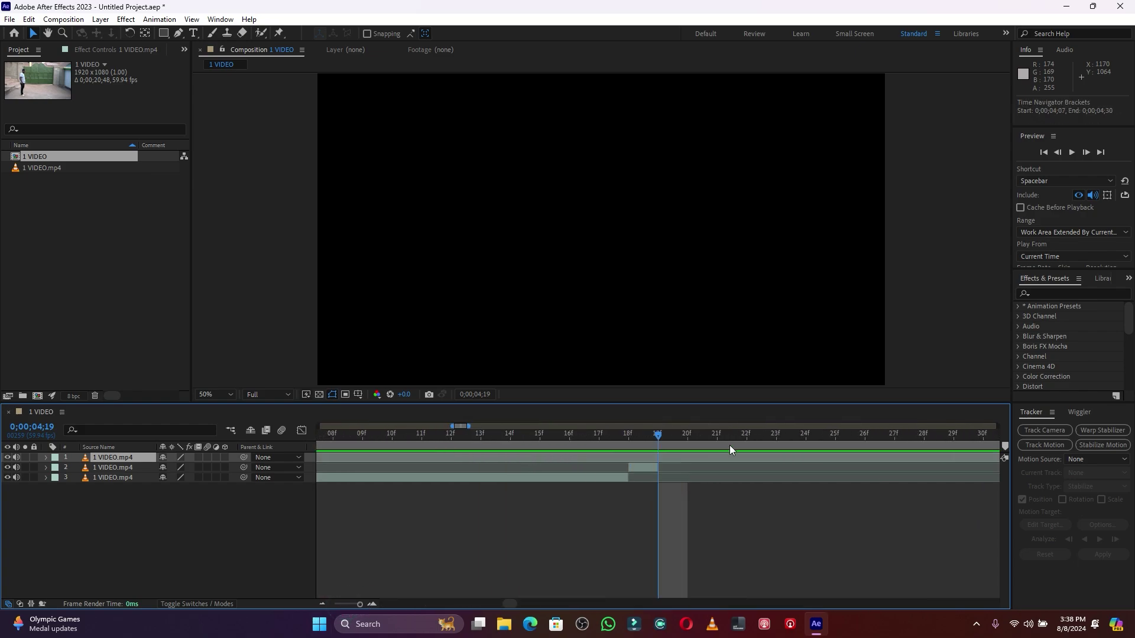
click(644, 471)
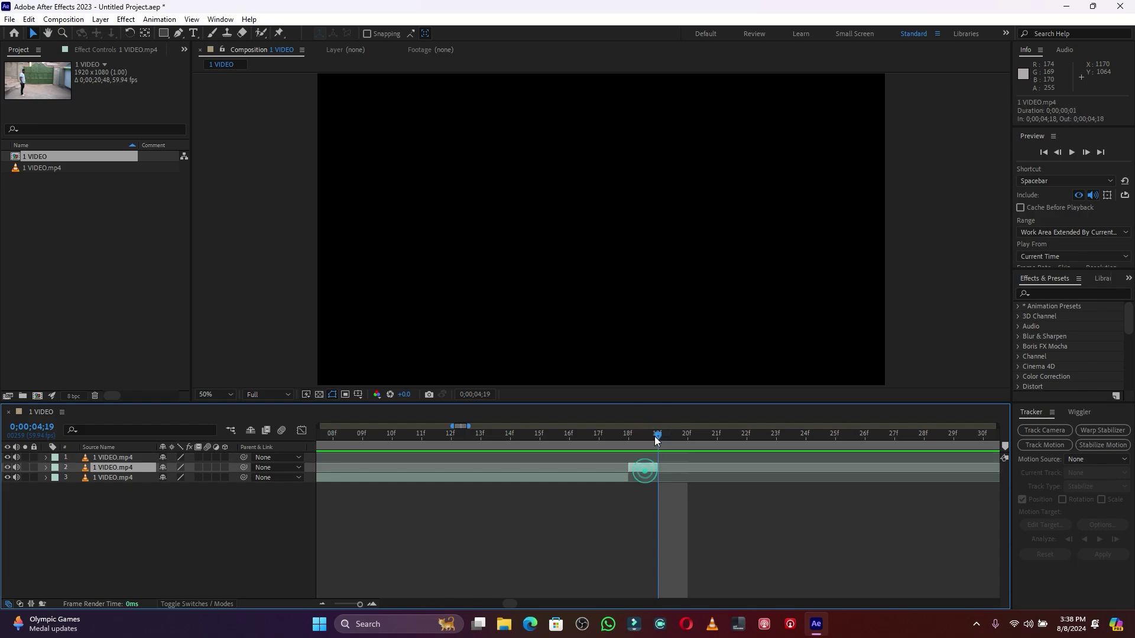
click(639, 435)
right_click(641, 473)
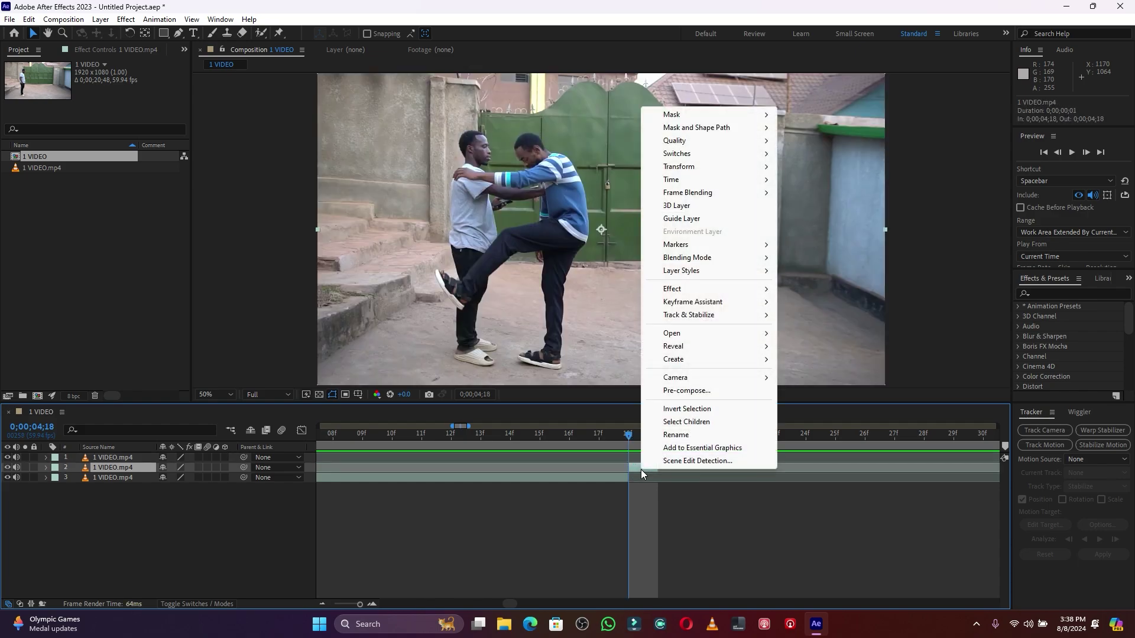
mouse_move(690, 180)
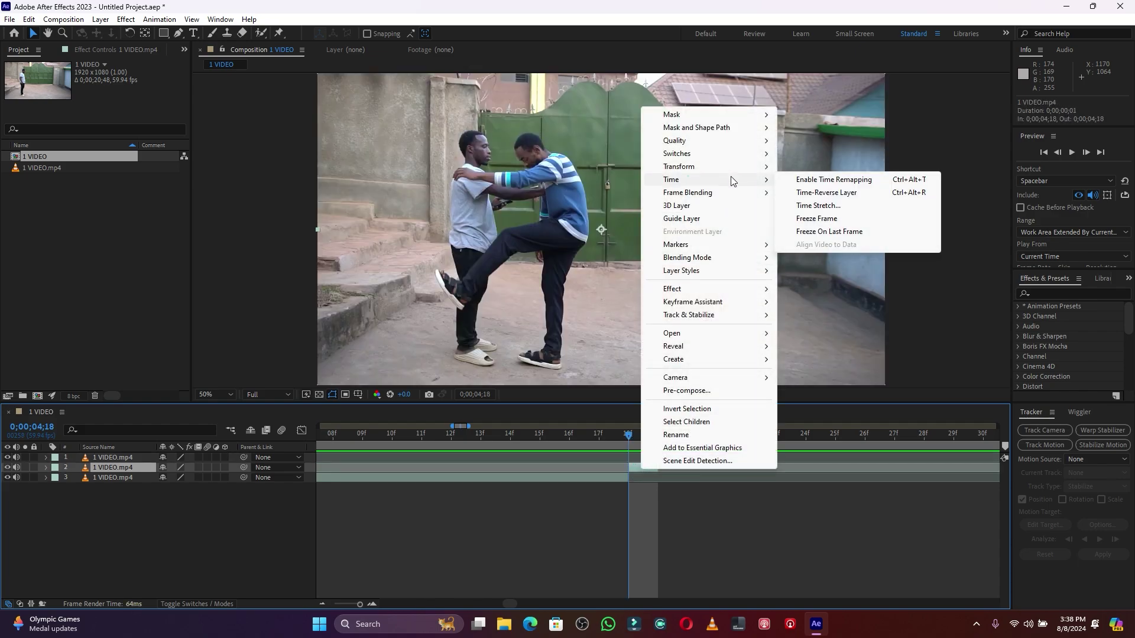
click(821, 218)
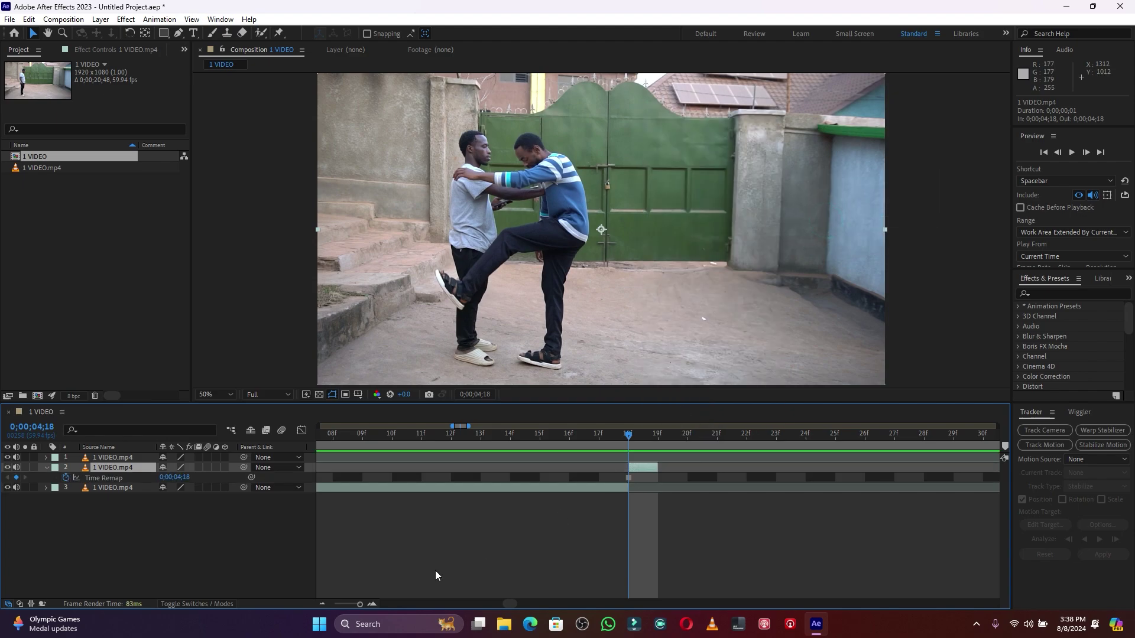
Extend the freeze-frame layer to 0;00;07;02 to fill the gap before the last clip, and preview the result
drag(357, 605, 354, 609)
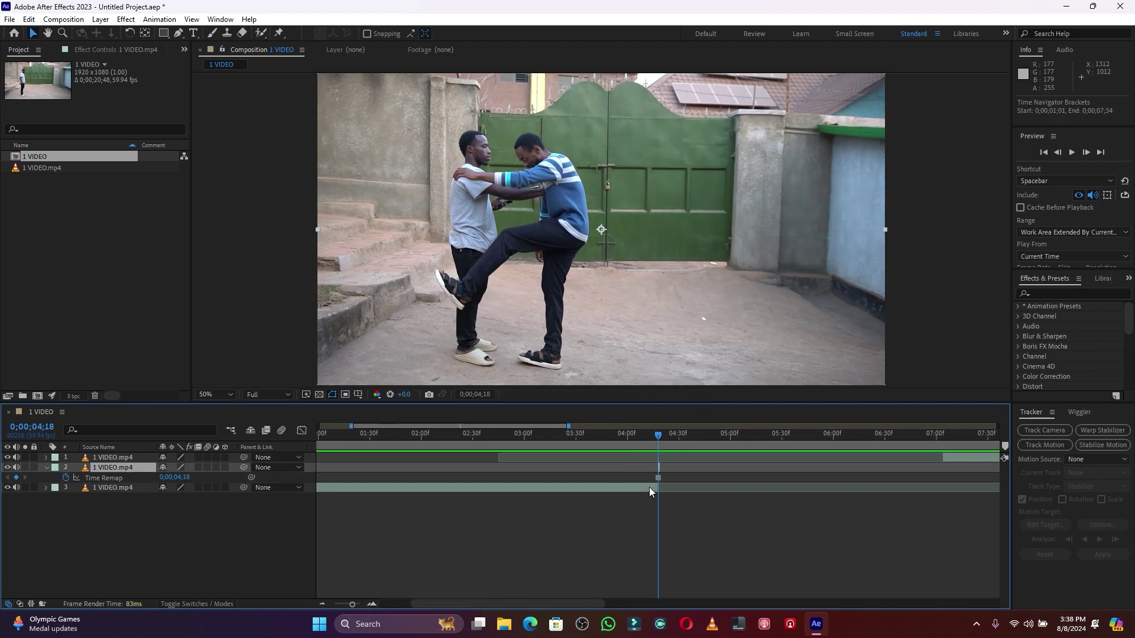
drag(665, 468, 946, 462)
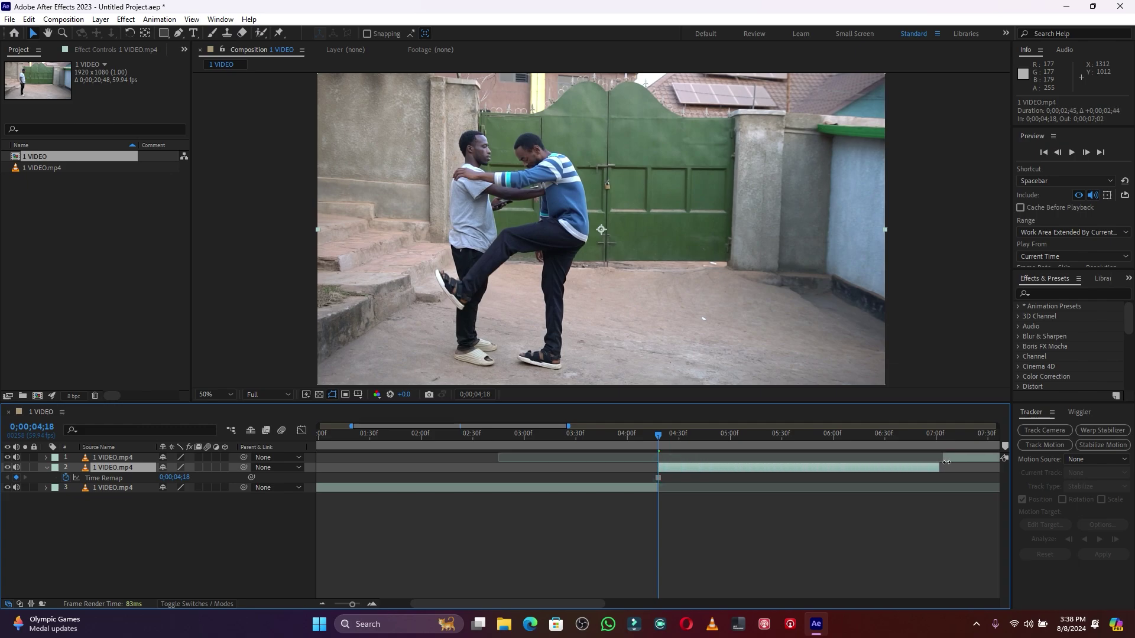
click(379, 433)
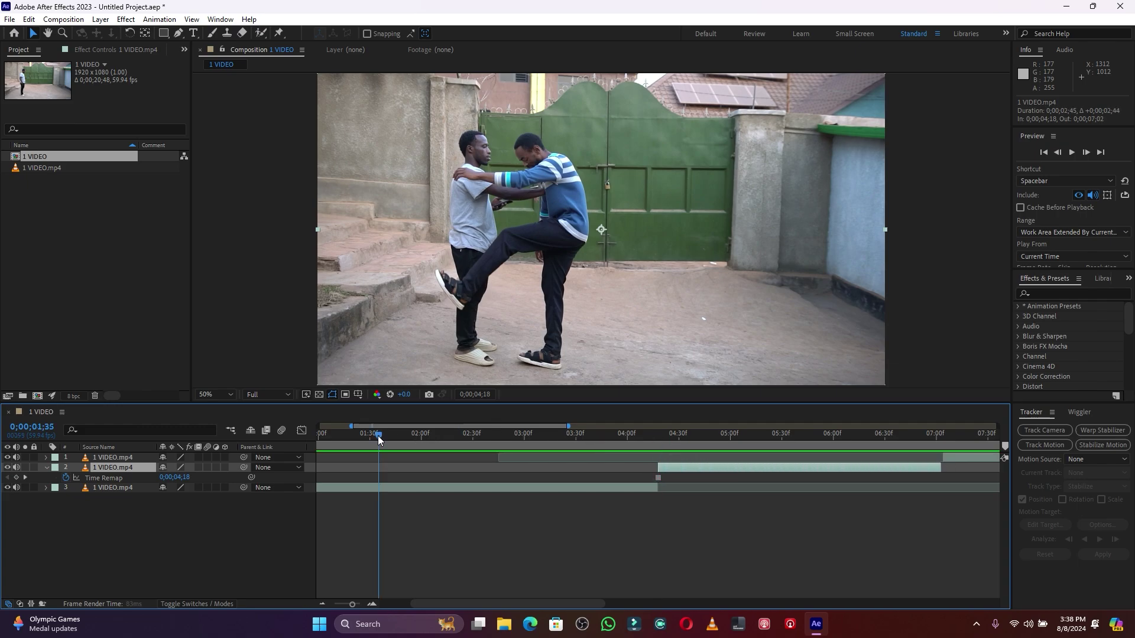
key(space)
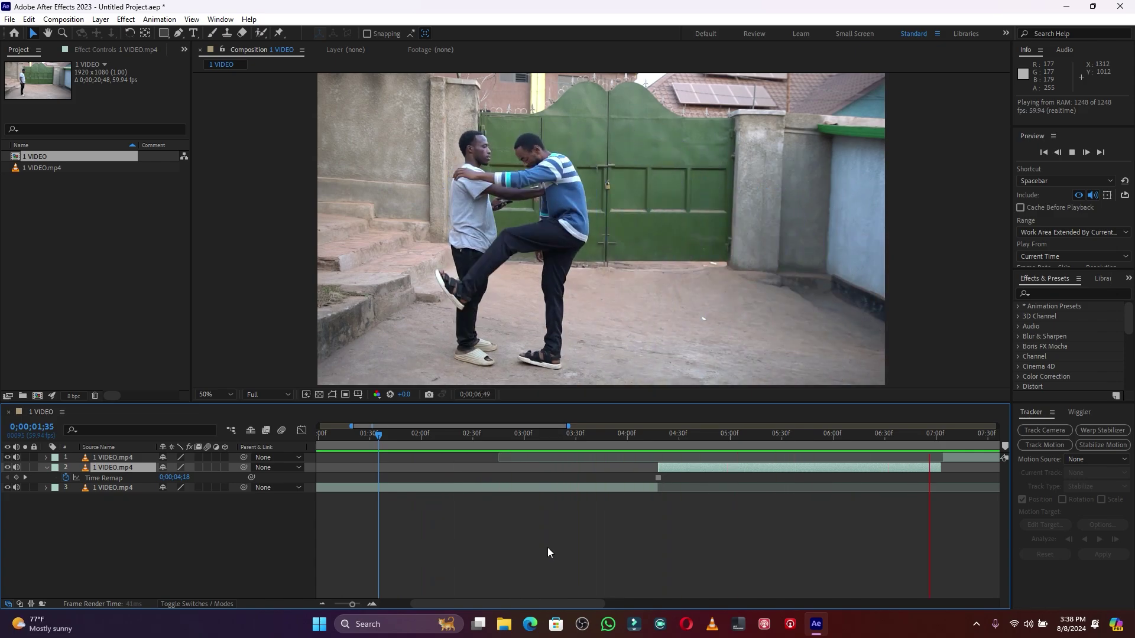
key(space)
Shorten the freeze-frame layer to end at about 0;00;06;50 and move the last clip earlier so it follows directly
drag(353, 606, 357, 606)
drag(579, 473, 535, 470)
drag(615, 457, 566, 459)
drag(362, 603, 349, 604)
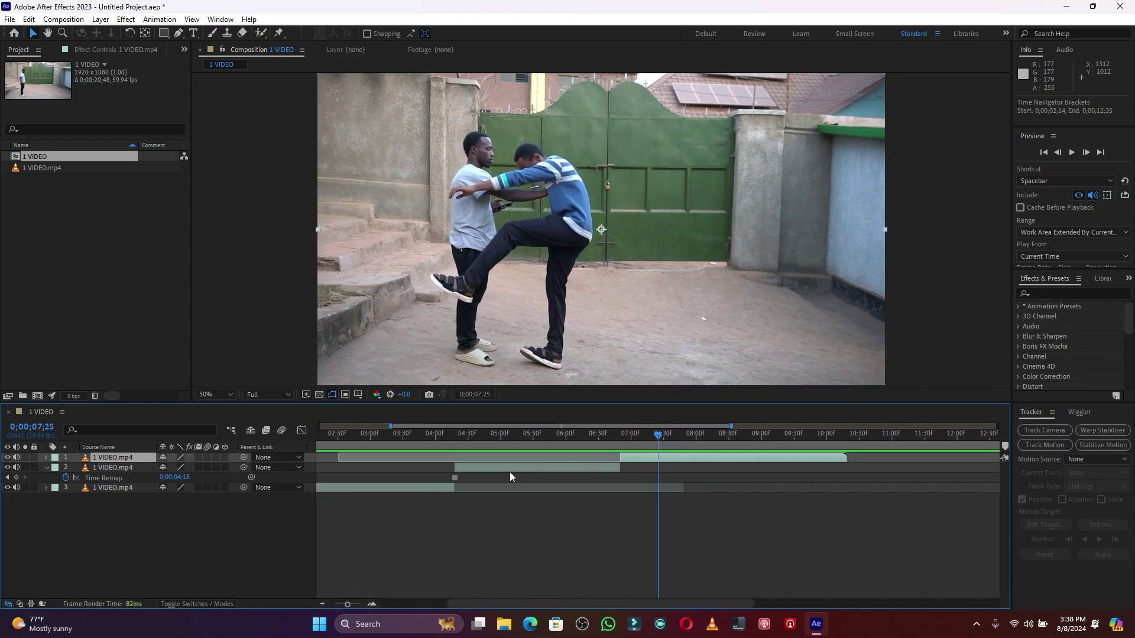
Play back the transition from the approaching walk and kick into the freeze frame around 0;00;04;18
click(455, 438)
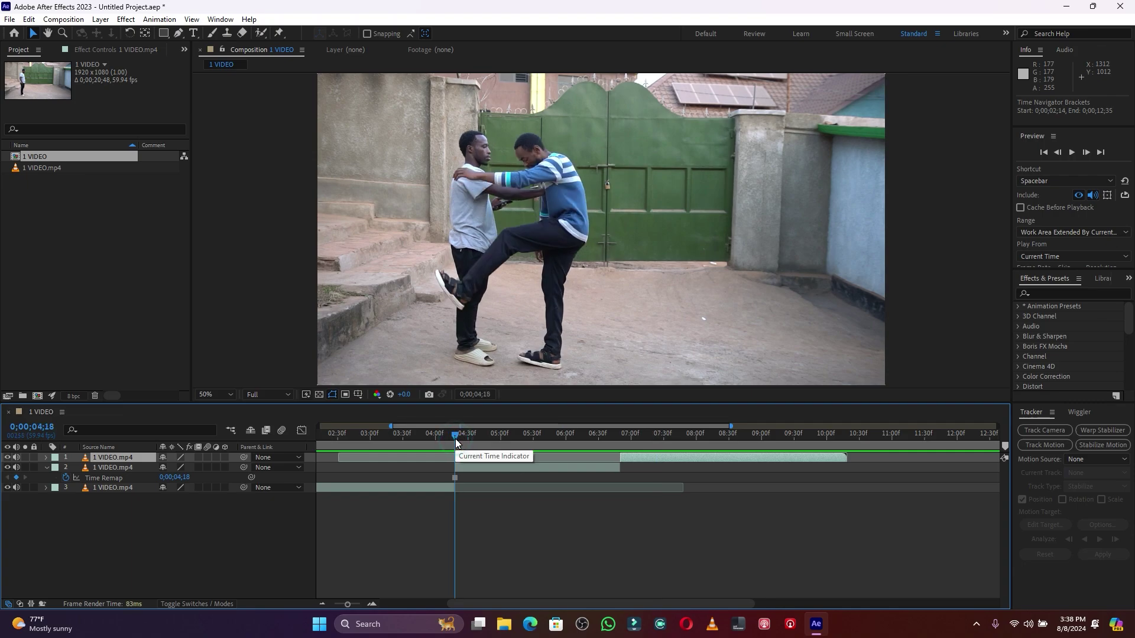
click(436, 435)
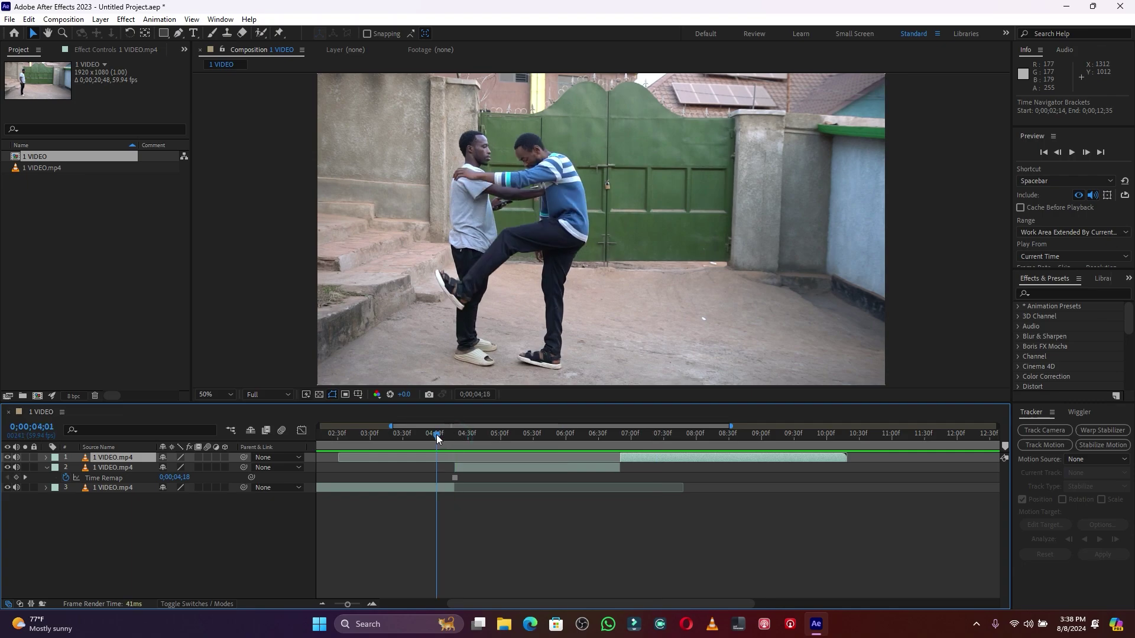
key(space)
click(403, 433)
key(space)
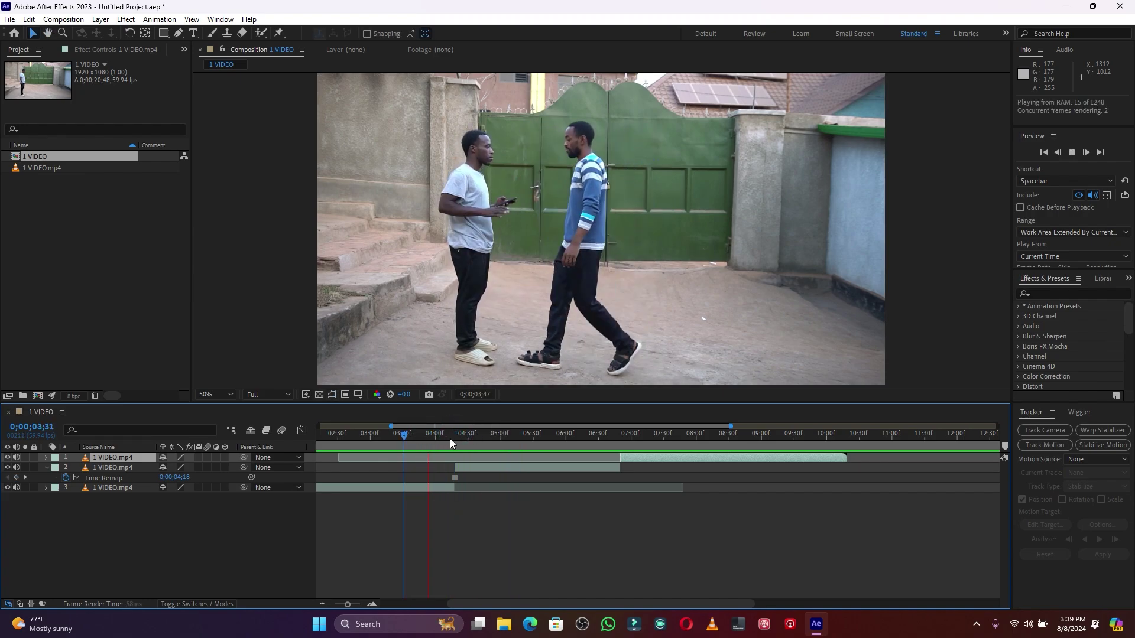
key(space)
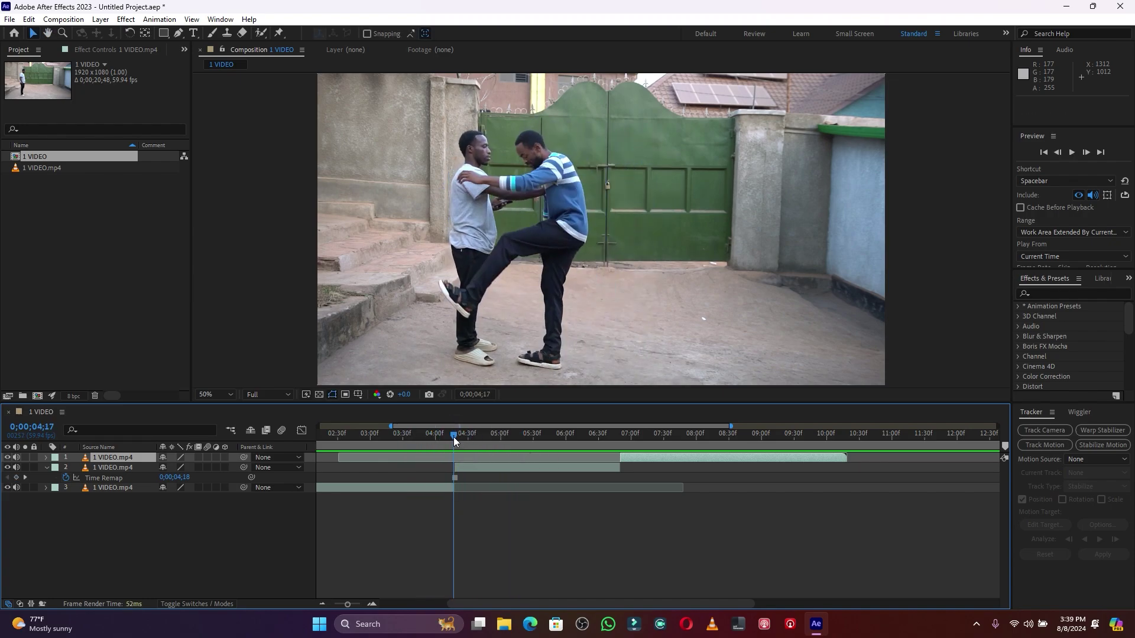
drag(453, 437, 409, 437)
key(space)
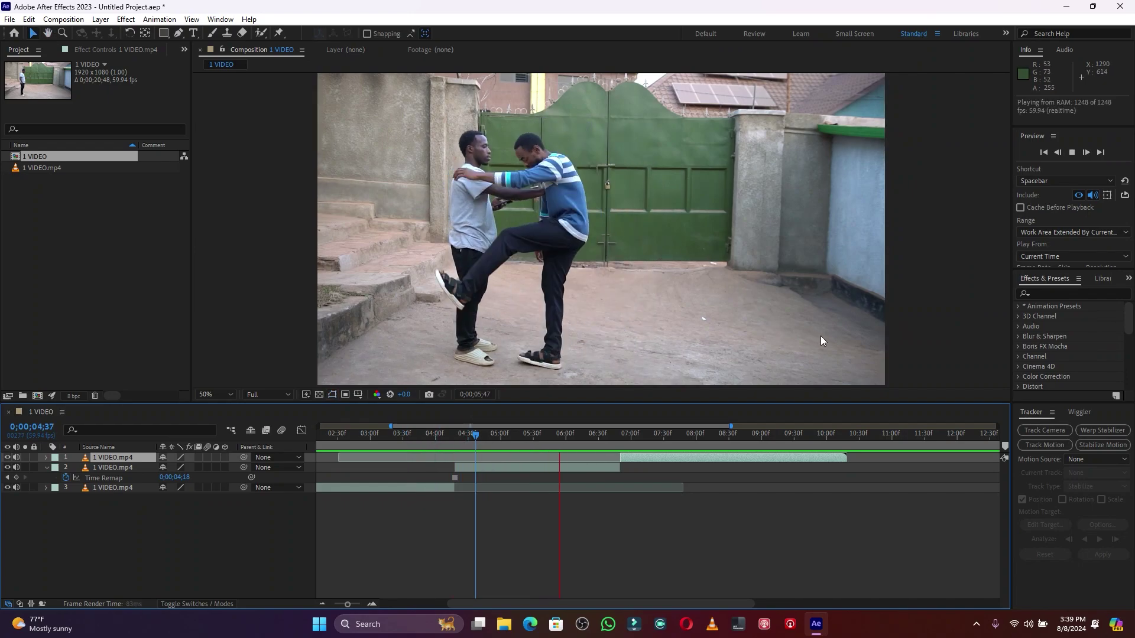
key(space)
drag(484, 434, 420, 436)
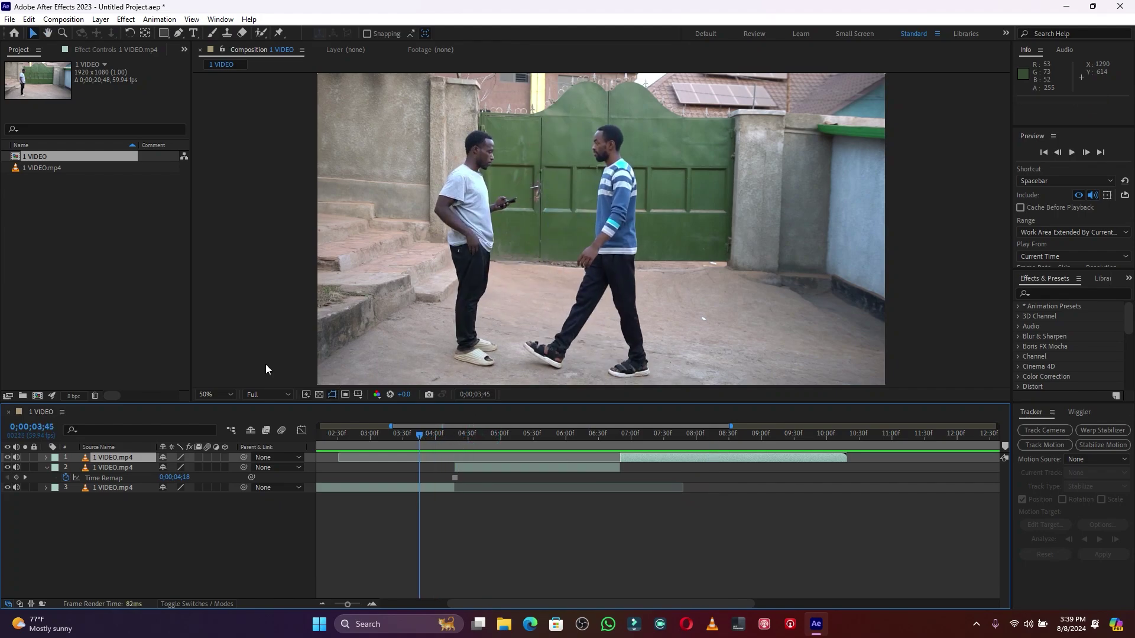
Import the 2 VIDEO file and create a new composition from 2 VIDEO.mp4
click(62, 243)
double_click(61, 243)
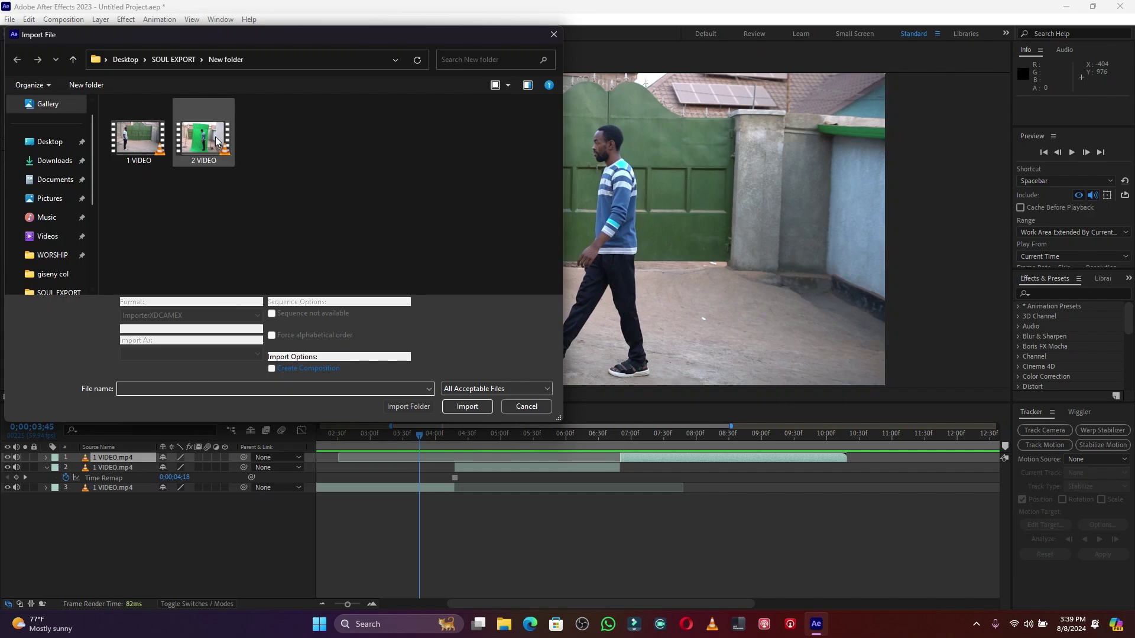
double_click(207, 143)
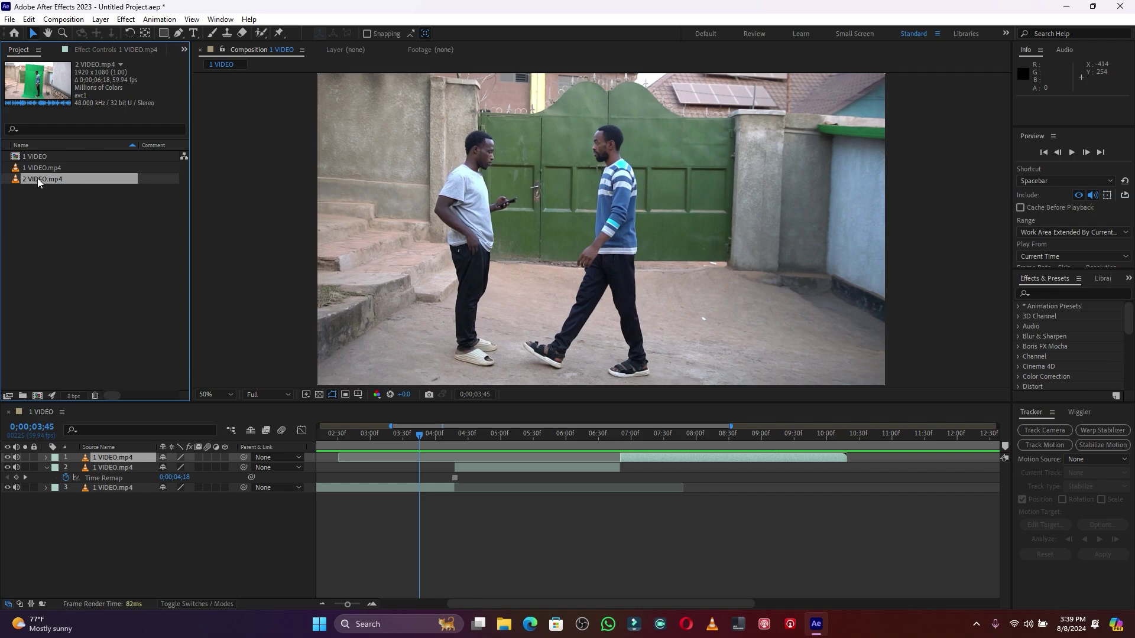
drag(38, 183, 37, 400)
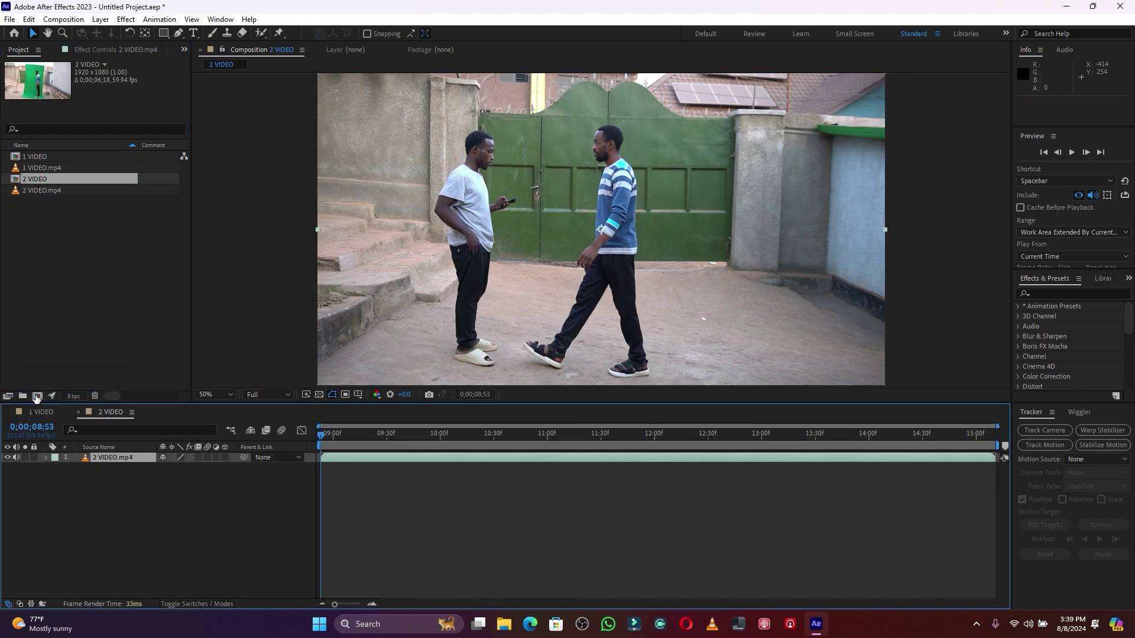
Play back the 2 VIDEO composition and park the playhead on the raised-leg kick pose at 0;00;11;11
key(space)
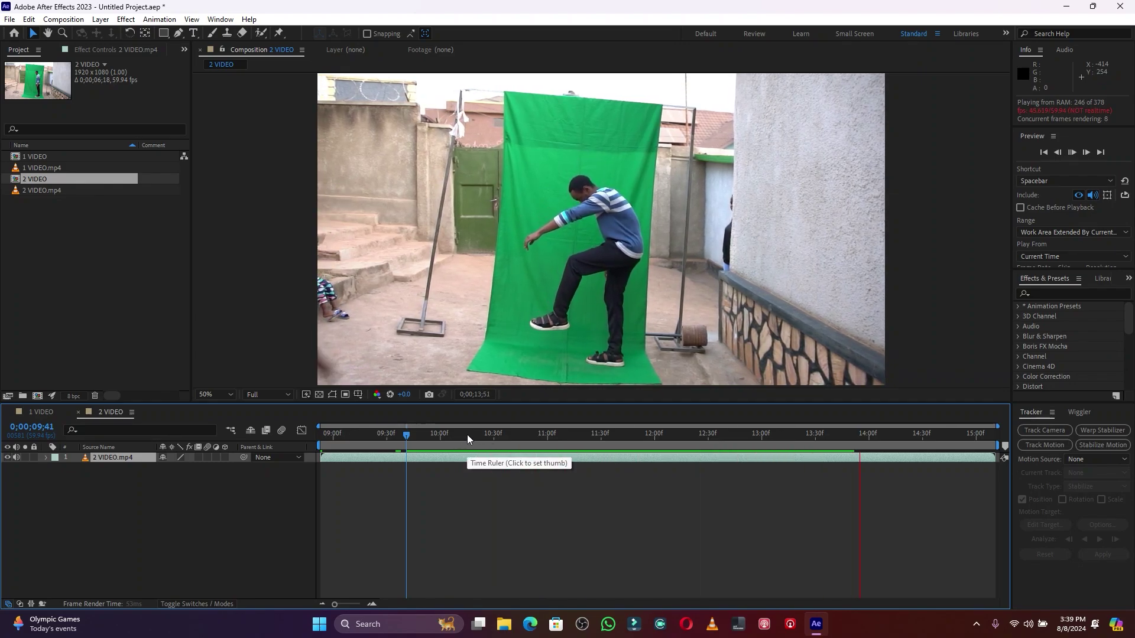
click(569, 436)
click(567, 437)
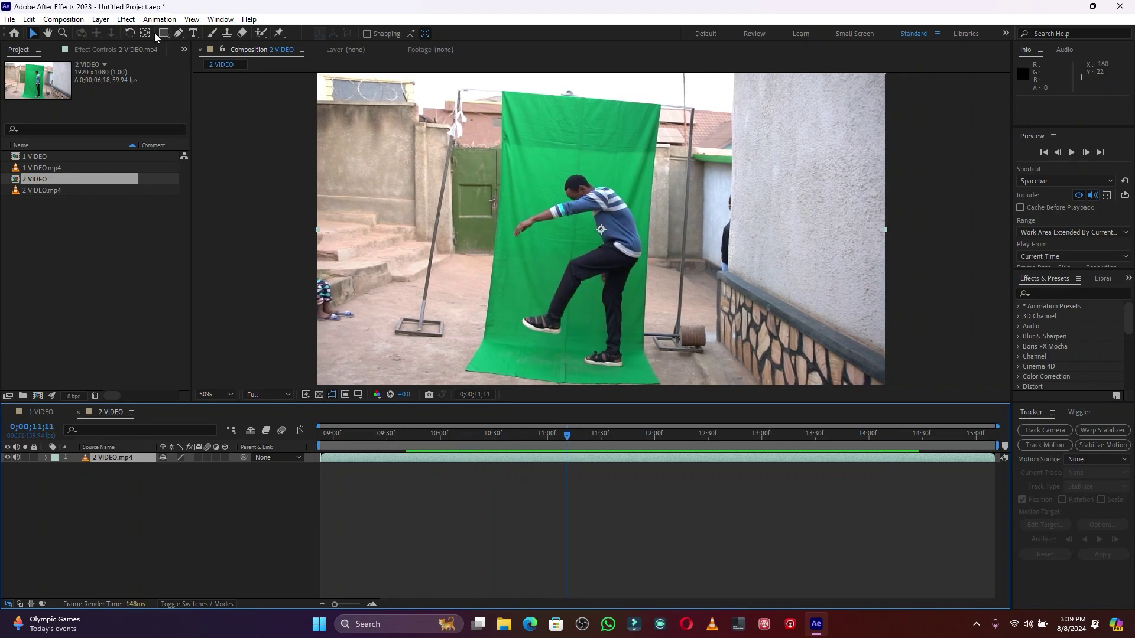
Draw a closed Pen tool mask on the 2 VIDEO.mp4 layer just inside the green backdrop's edges, enclosing the kicking man
click(180, 34)
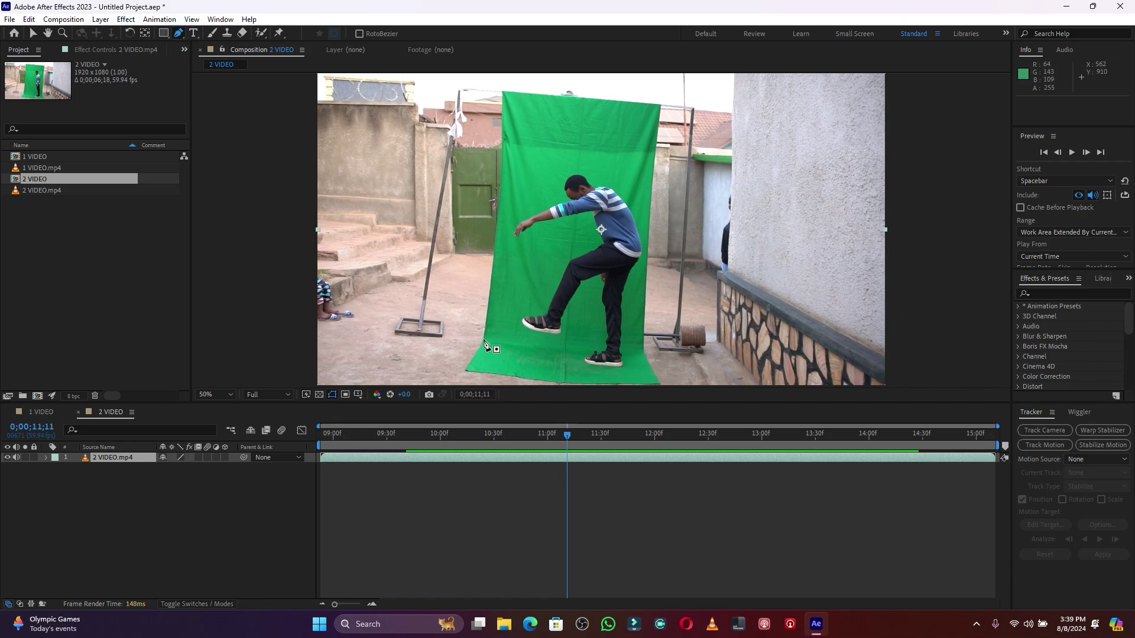
click(470, 369)
click(489, 337)
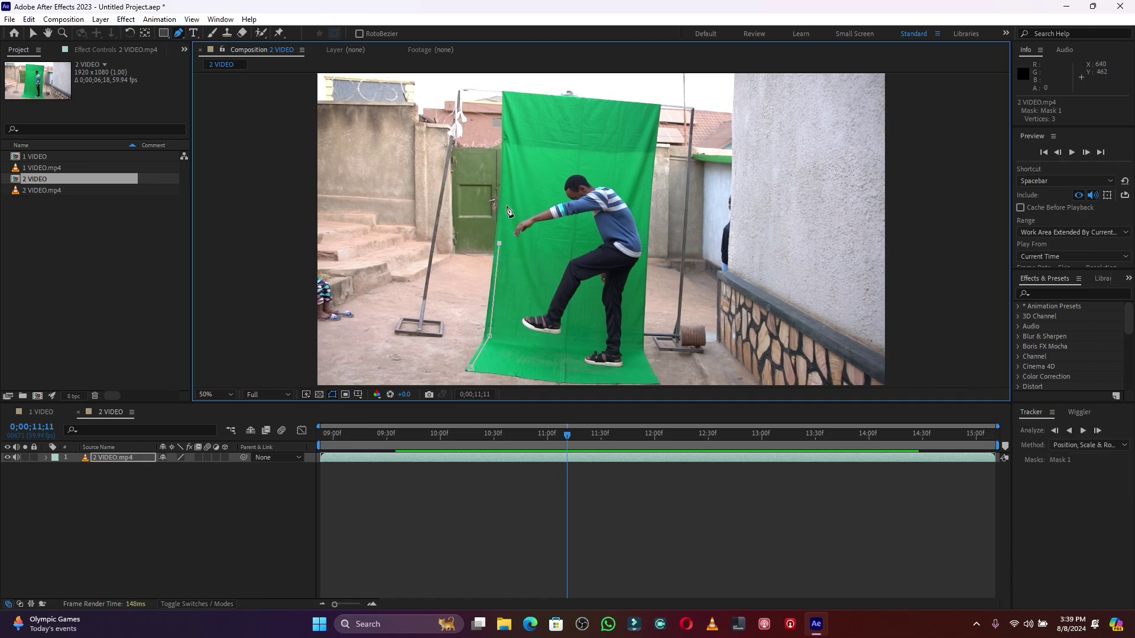
click(509, 104)
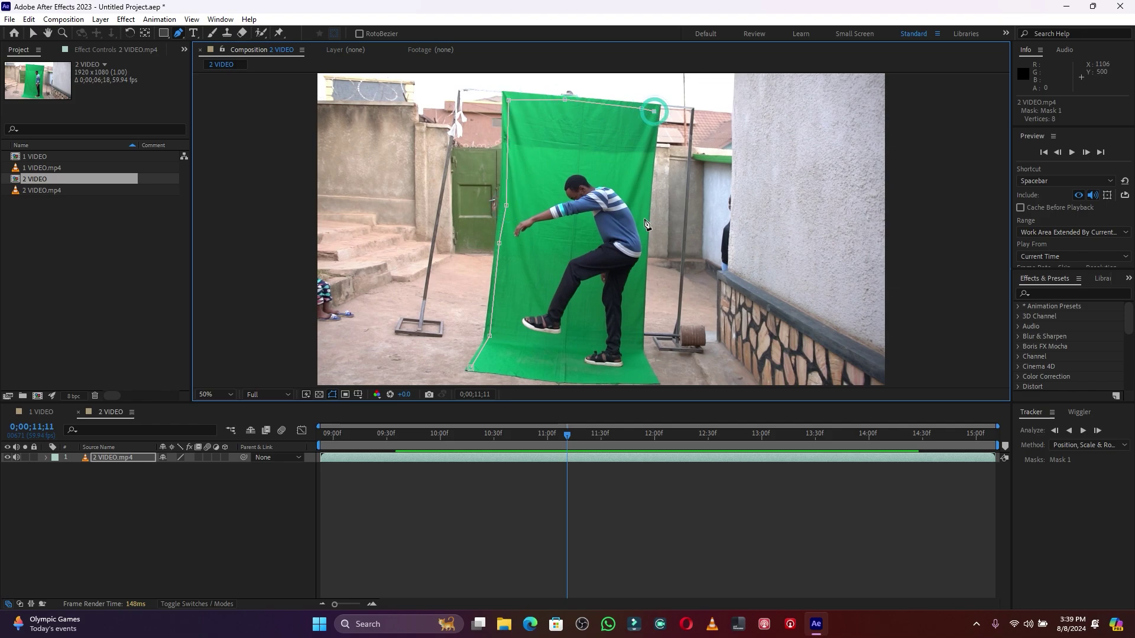
click(647, 229)
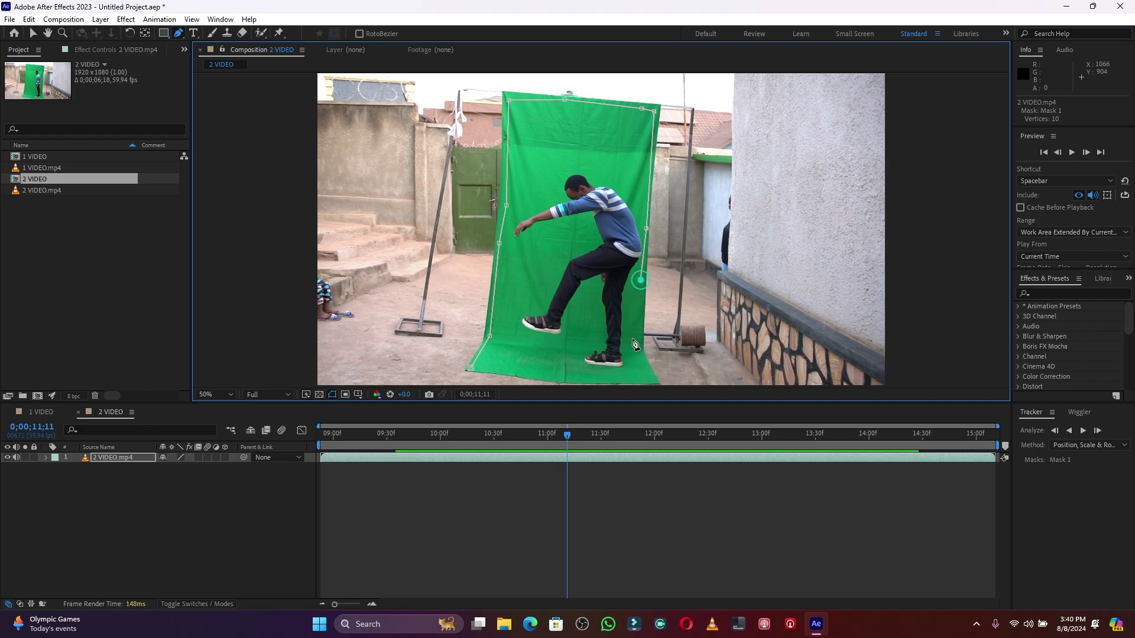
click(630, 380)
click(559, 372)
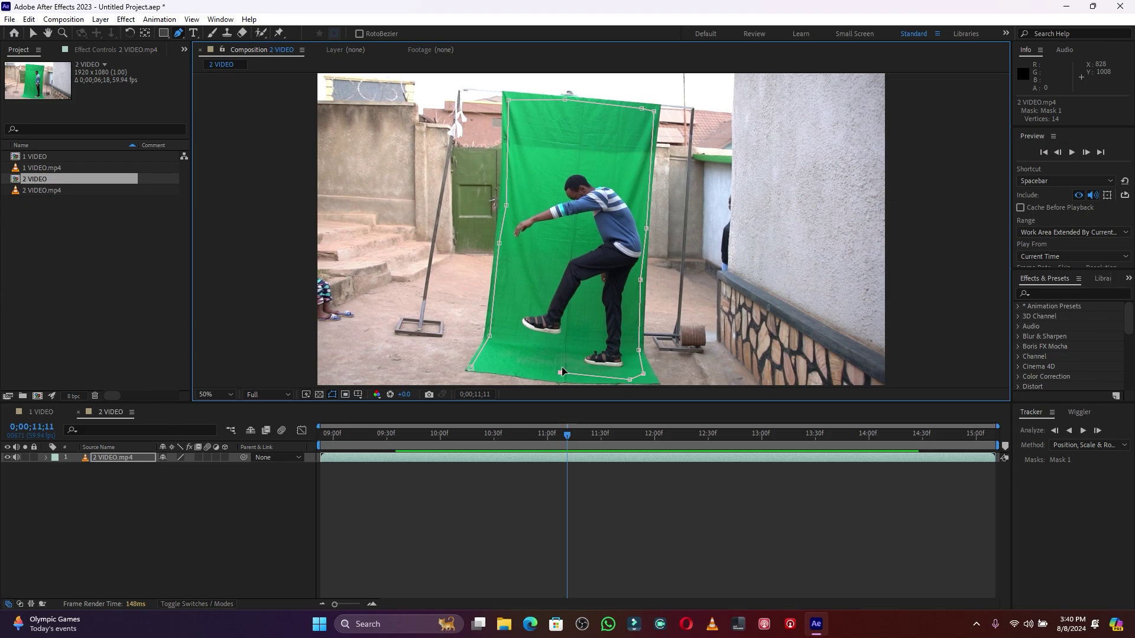
click(490, 368)
click(471, 368)
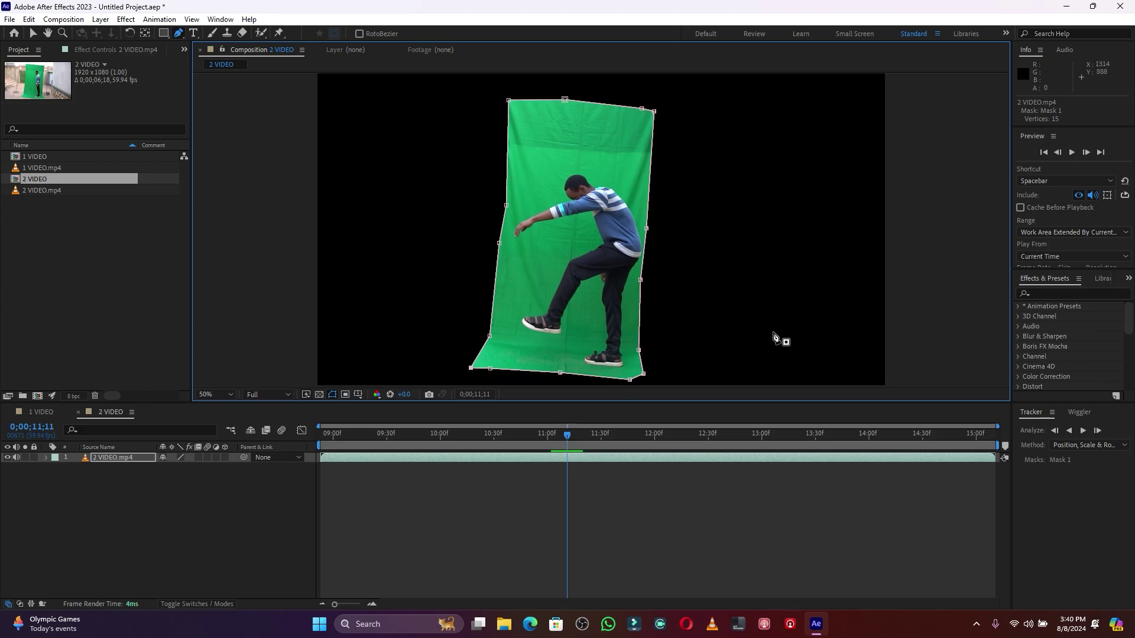
Apply the Keylight (1.2) effect to the 2 VIDEO.mp4 layer and sample the green backdrop as its Screen Colour
click(1057, 295)
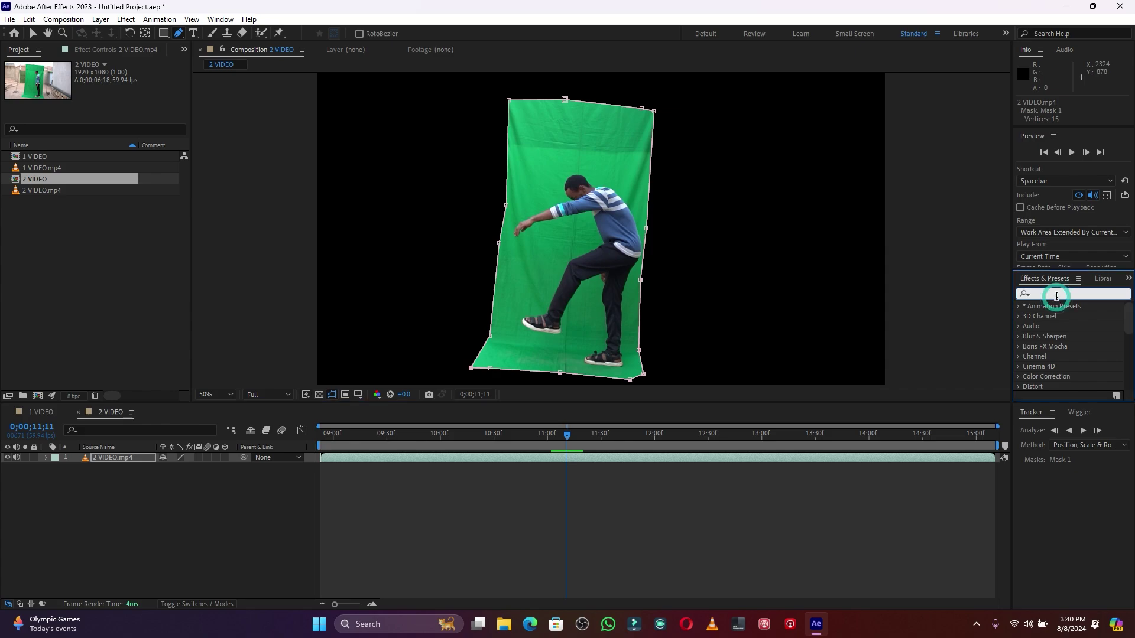
text(key)
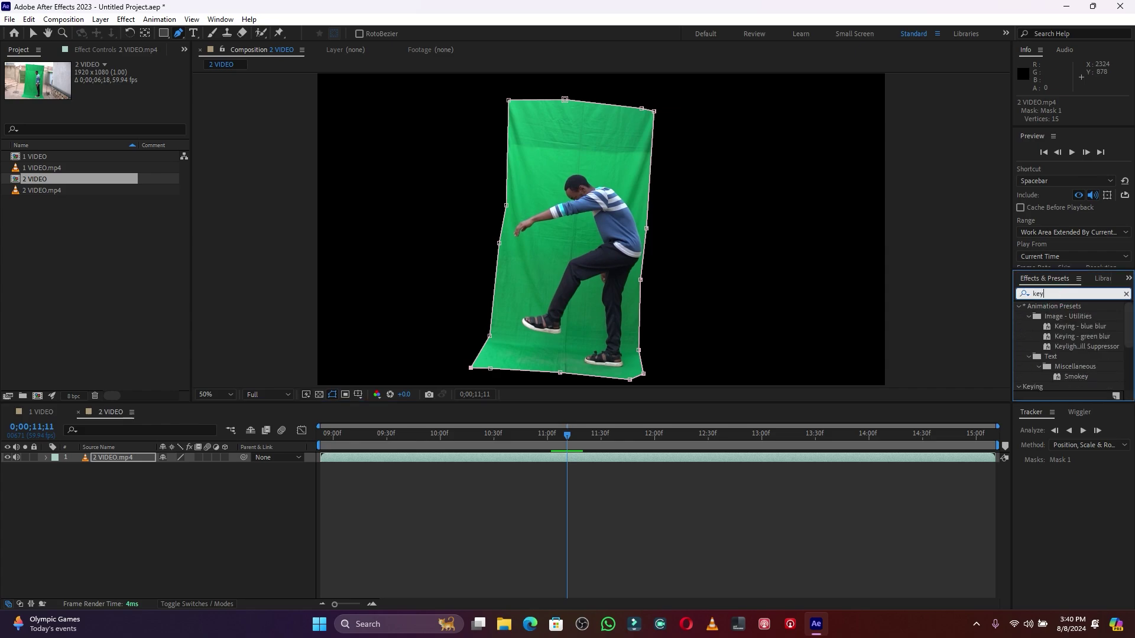
scroll(1077, 331, down, 3)
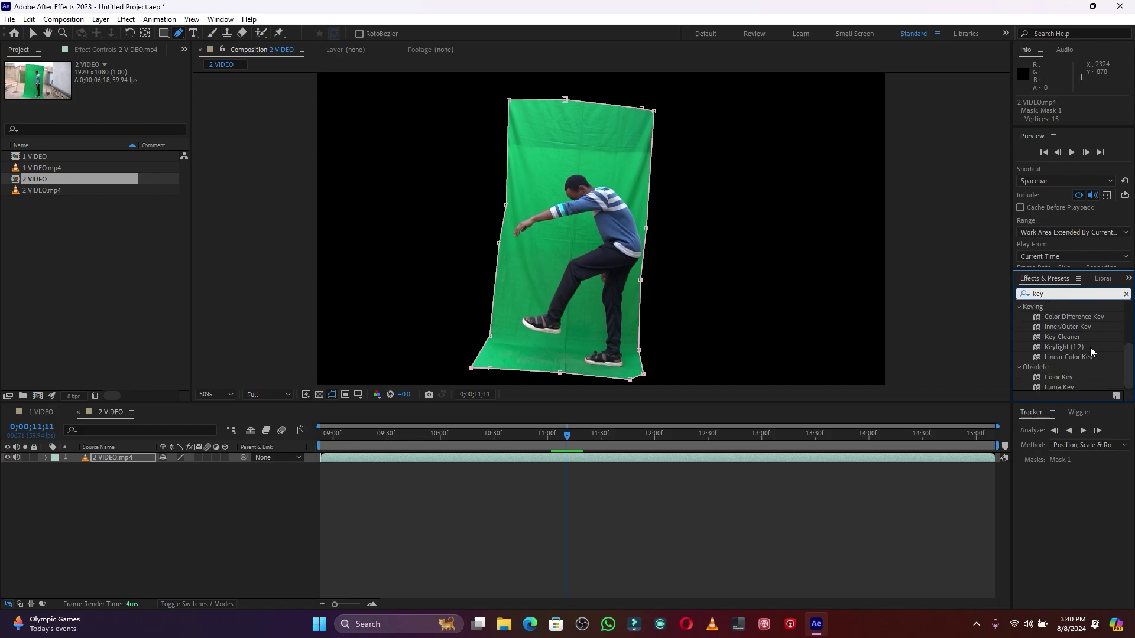
drag(1084, 346, 501, 459)
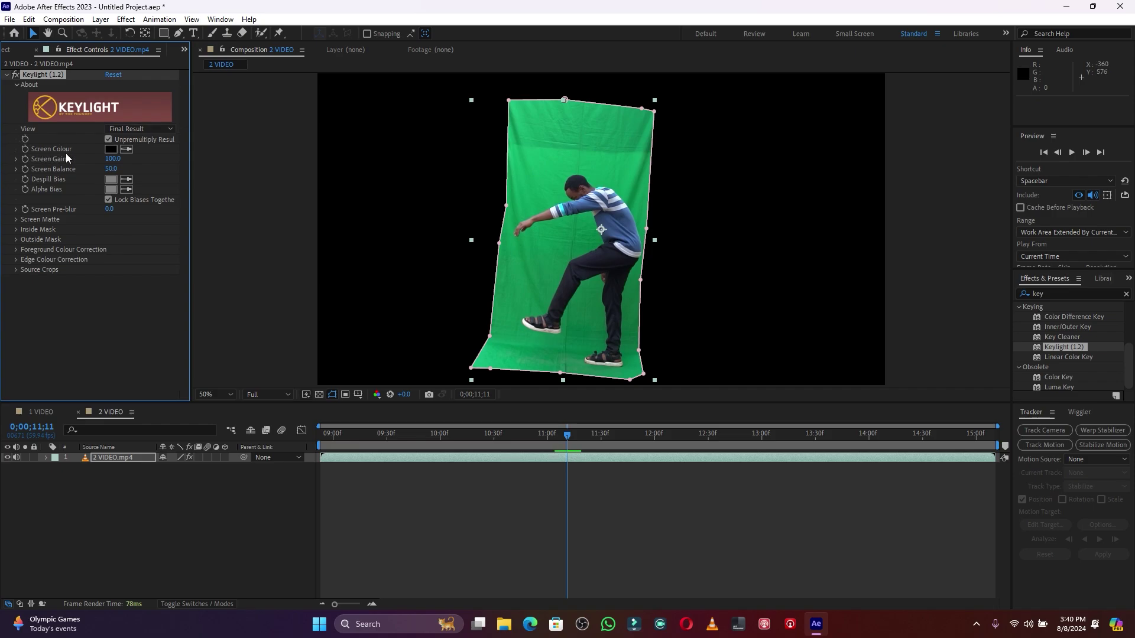
click(126, 149)
click(555, 142)
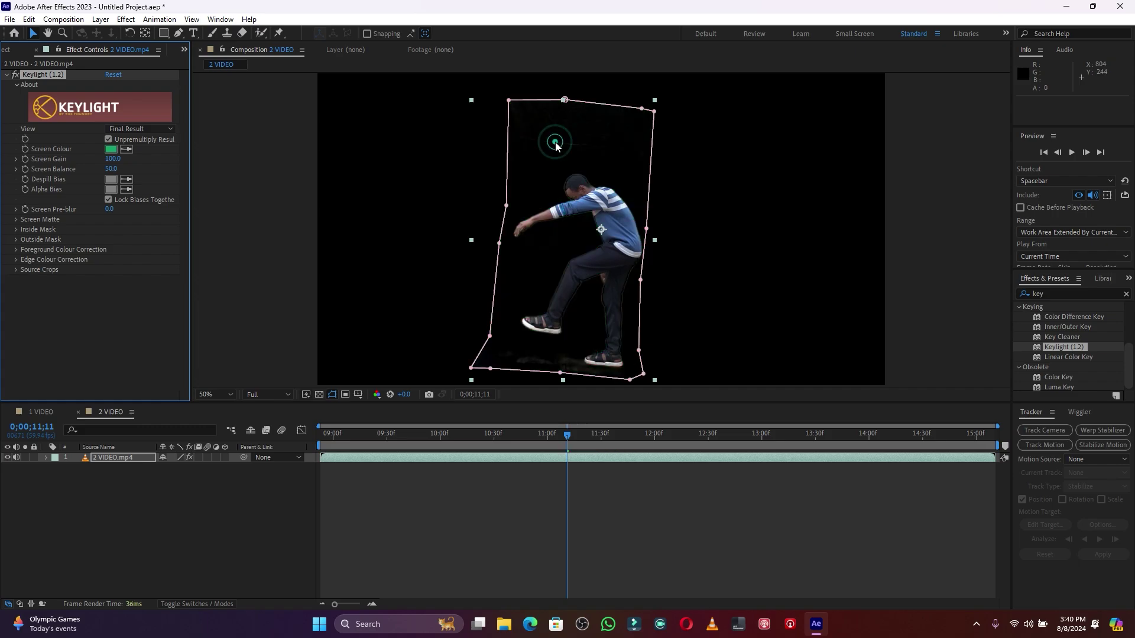
Examine the keyed man's edges and the surrounding backdrop area up close for leftover fringing
key(period)
key(period)
key(period)
scroll(567, 221, down, 3)
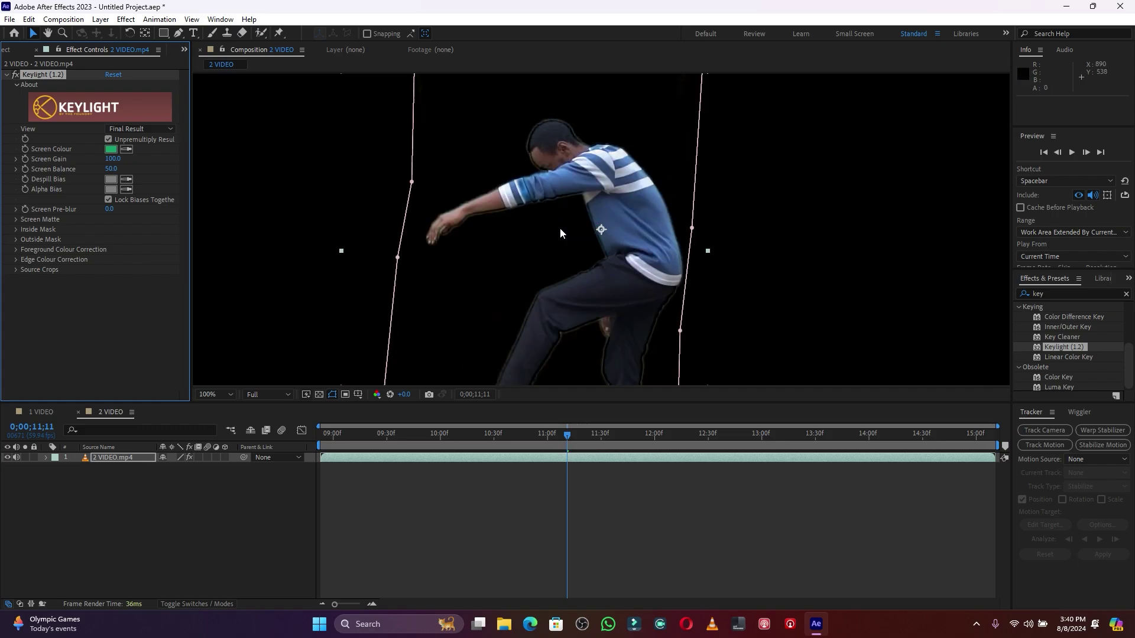
scroll(572, 228, down, 2)
scroll(572, 229, up, 2)
key(period)
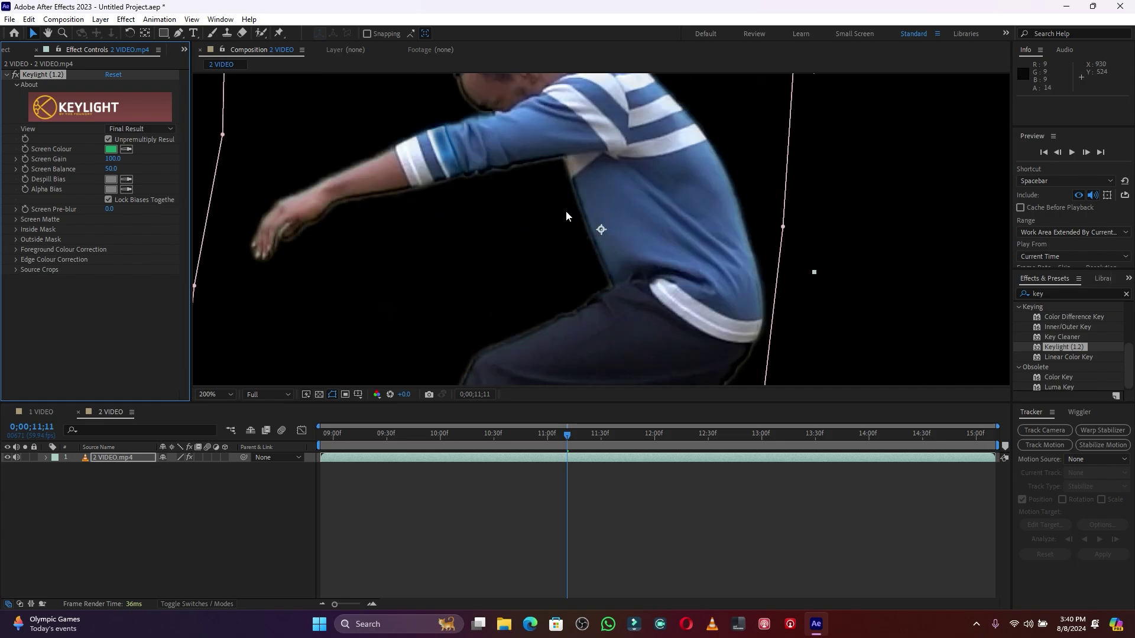
key(comma)
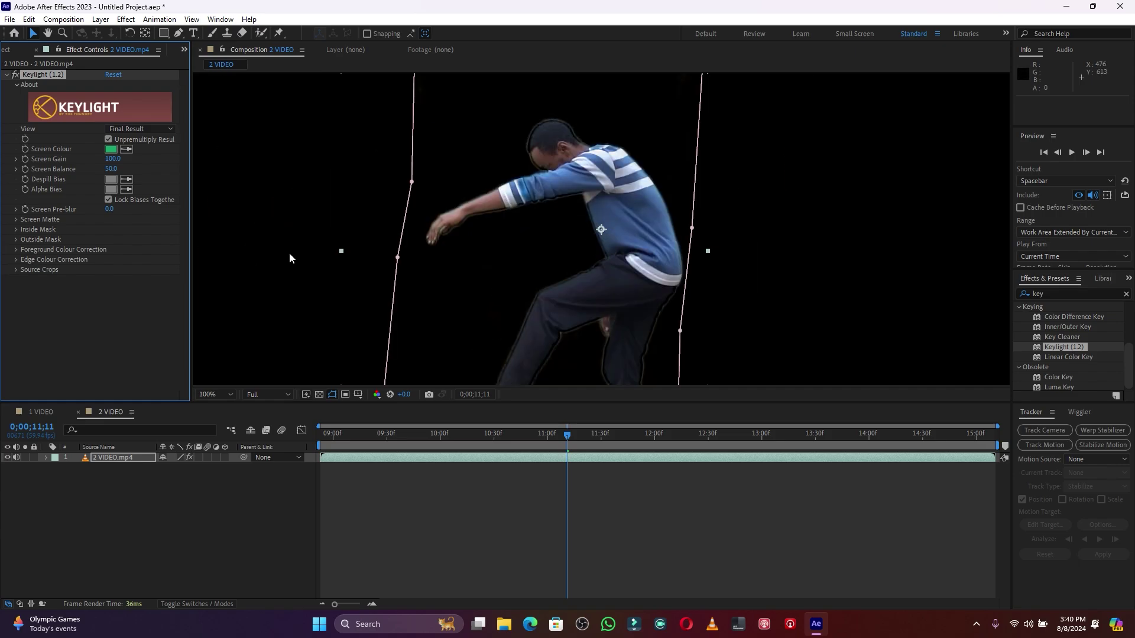
Switch the Keylight view to Screen Matte and set Clip Black to 45 and Clip White to 48
click(138, 129)
click(161, 194)
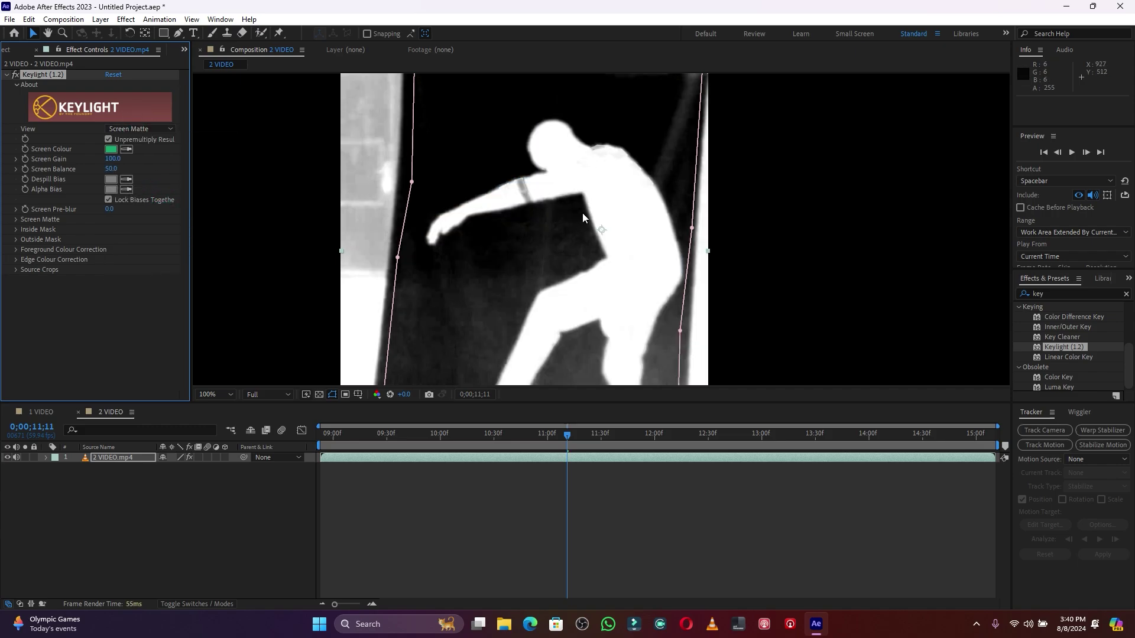
key(comma)
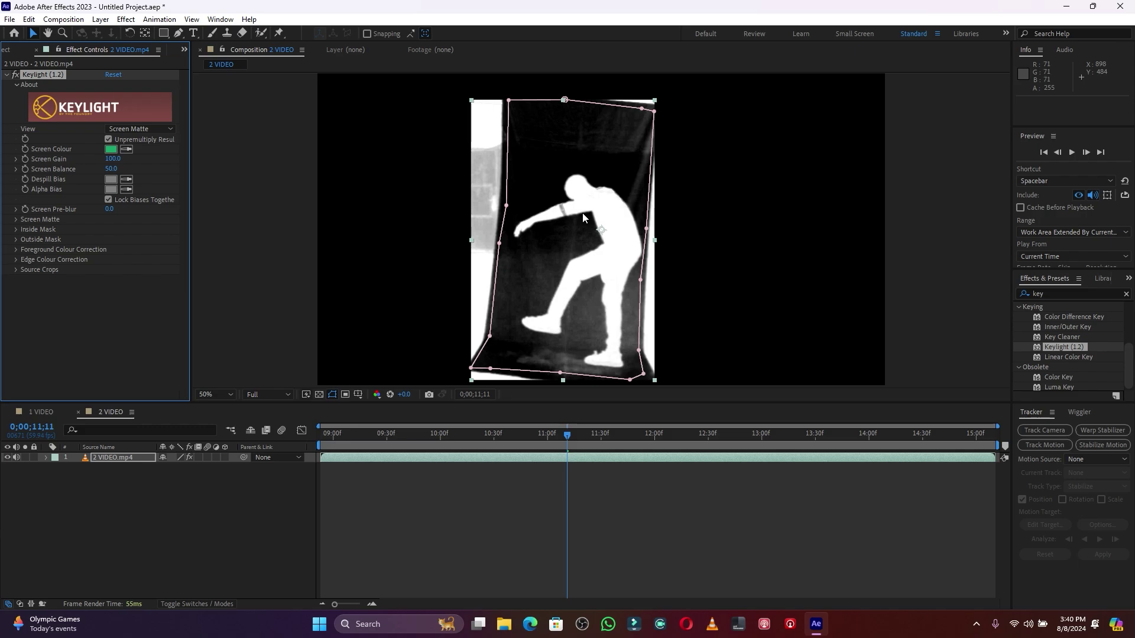
key(period)
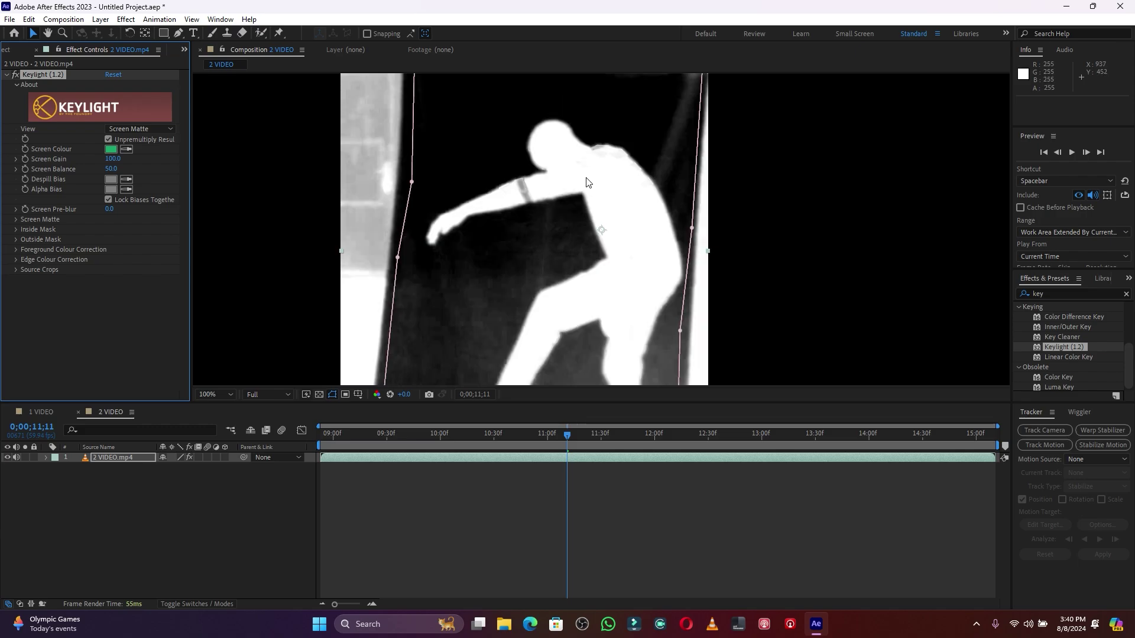
click(14, 219)
drag(111, 232, 86, 239)
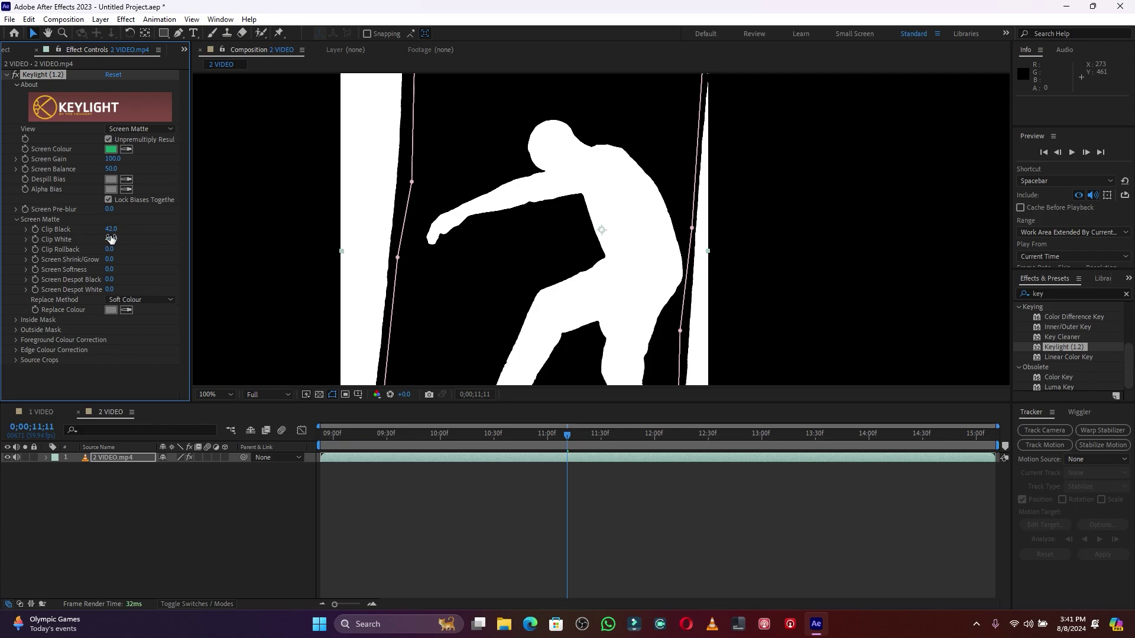
mouse_move(112, 229)
mouse_down()
mouse_move(122, 229)
mouse_move(112, 229)
mouse_up()
scroll(544, 252, down, 2)
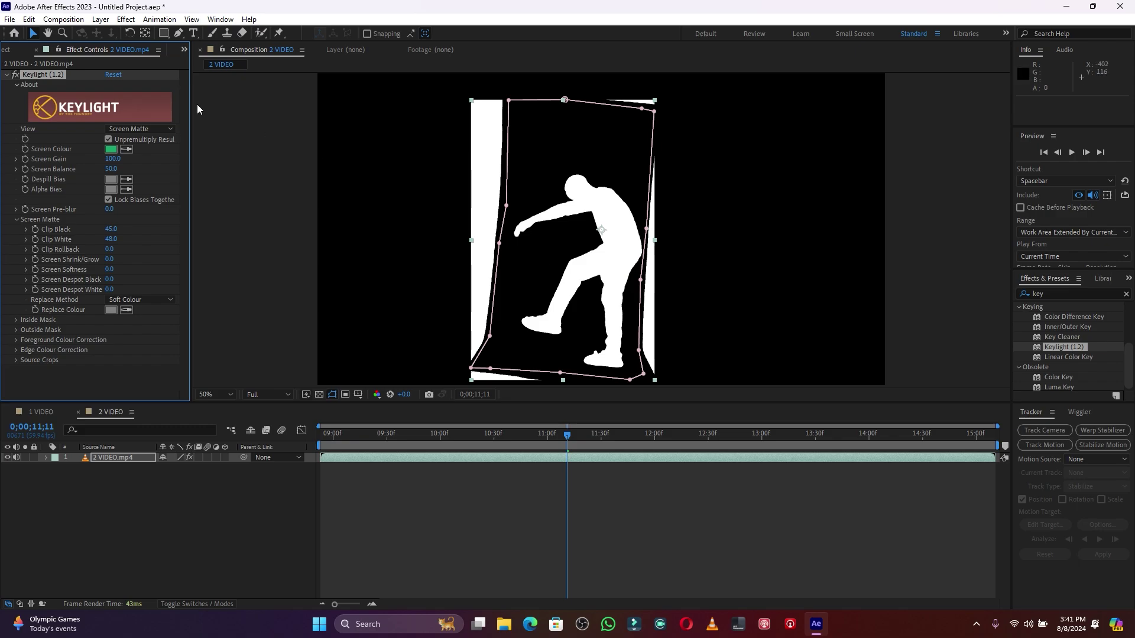
Return the Keylight view to Final Result and inspect the cutout's edges around the torso up close
click(134, 126)
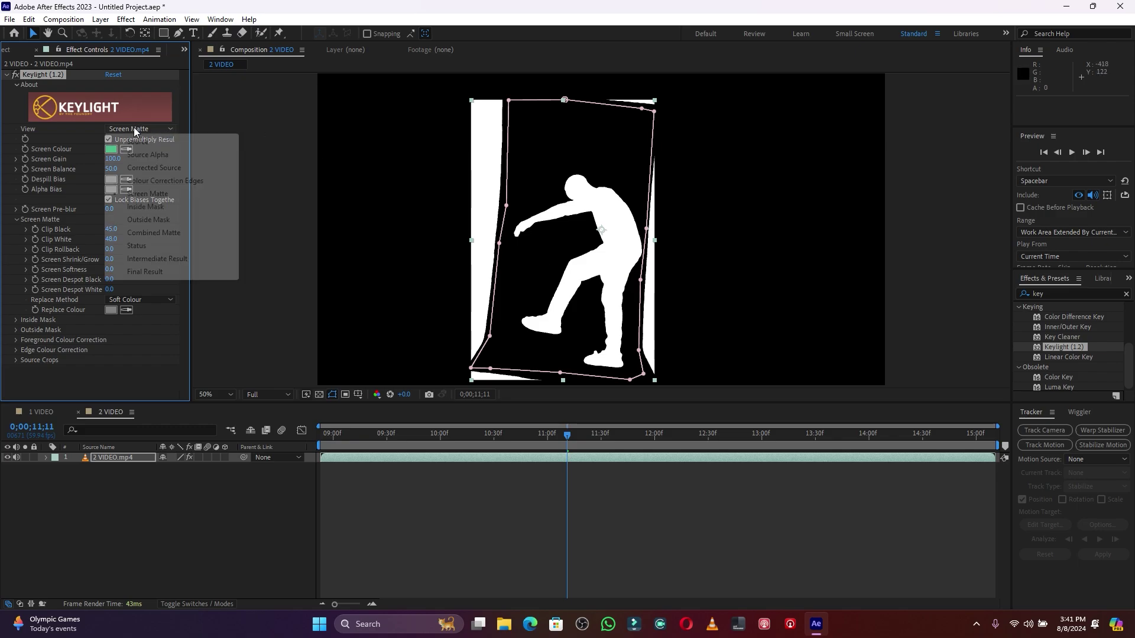
click(158, 271)
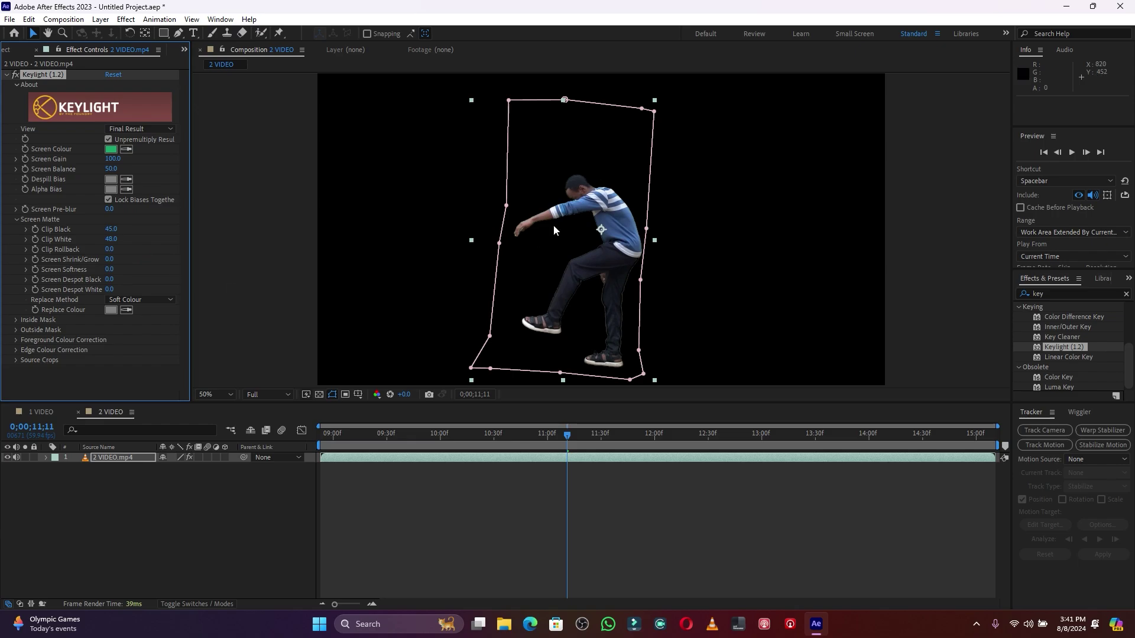
key(period)
key(period)
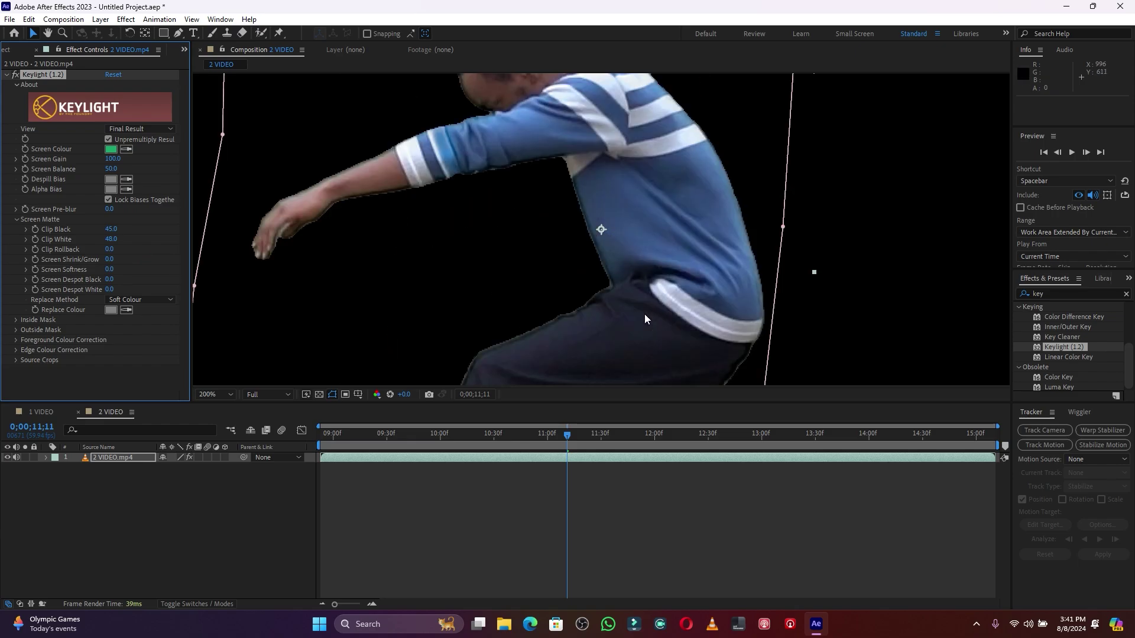
key(period)
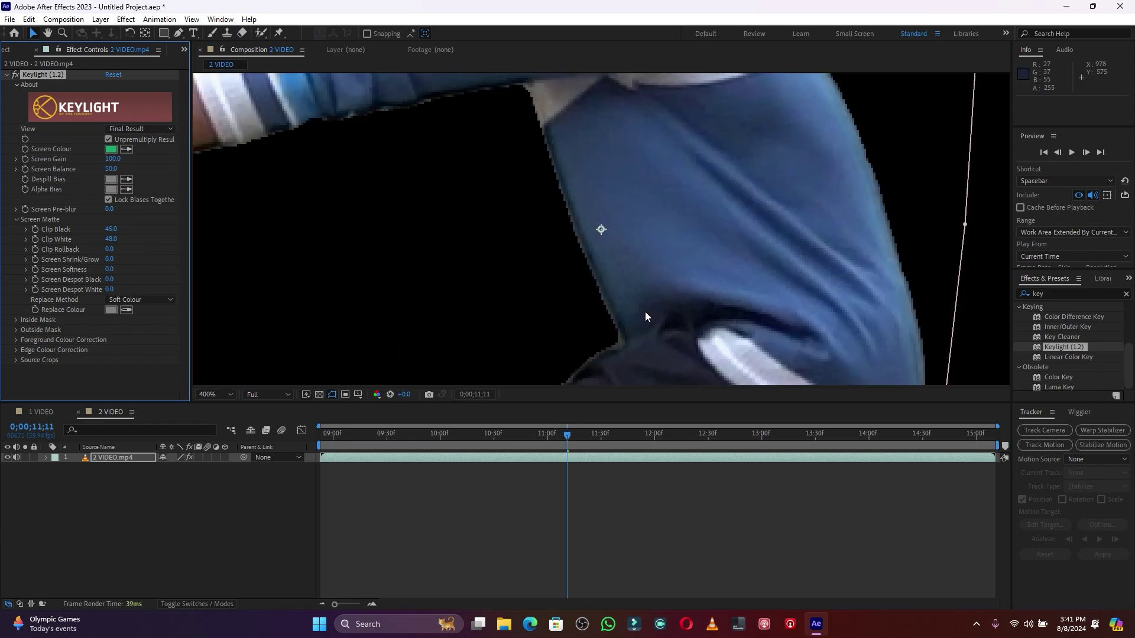
Set Keylight's Clip Rollback to 0.4 and check the whole upper body of the cutout
click(110, 249)
drag(115, 250, 111, 250)
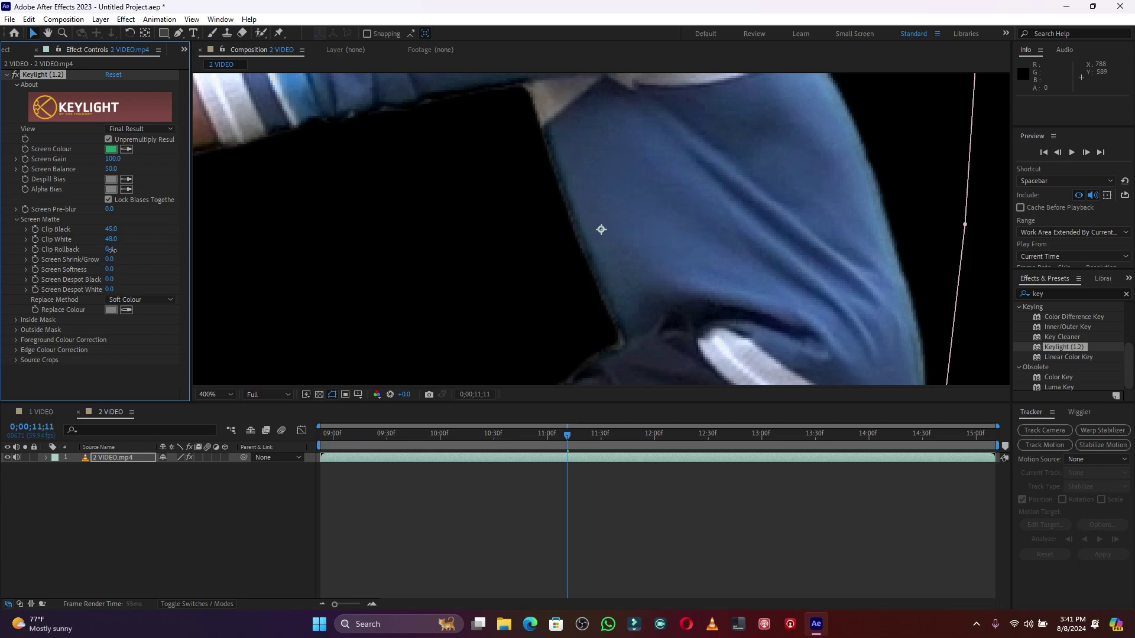
key(comma)
key(comma)
key(comma)
key(comma)
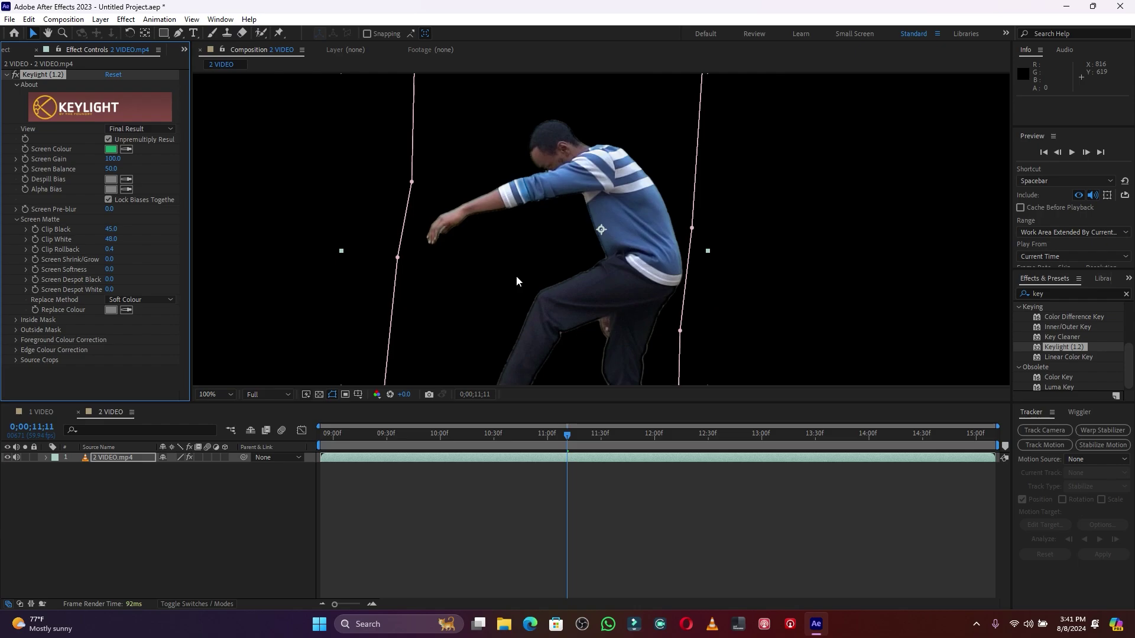
Set Keylight's Screen Shrink/Grow to -1.2 to tighten the cutout's edges, and check the full figure
key(period)
key(period)
key(period)
key(period)
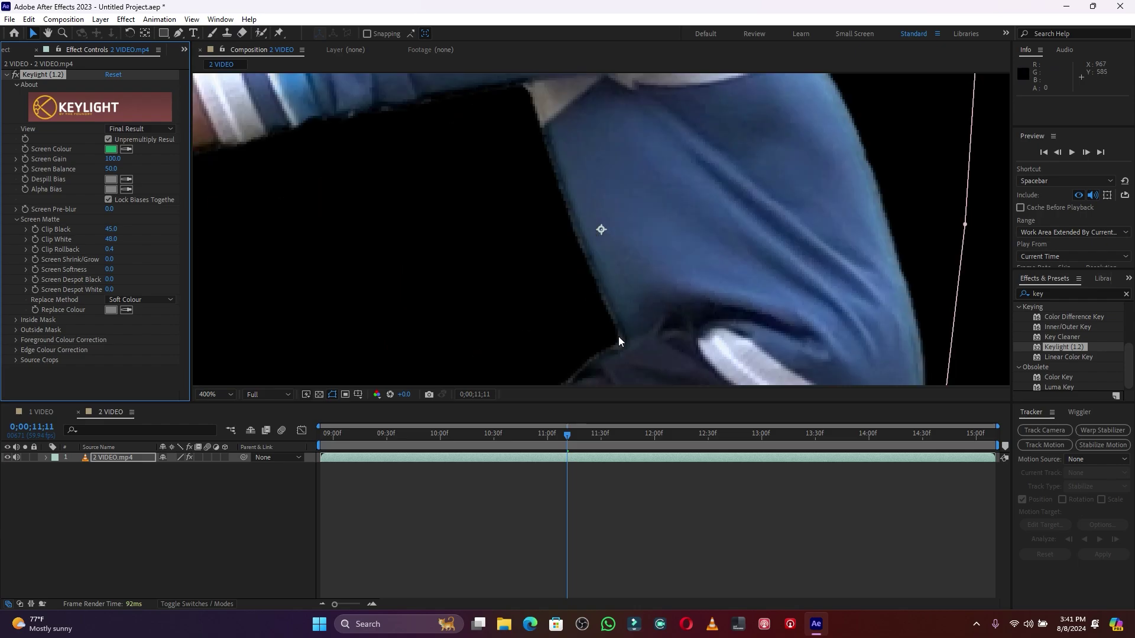
drag(111, 260, 104, 260)
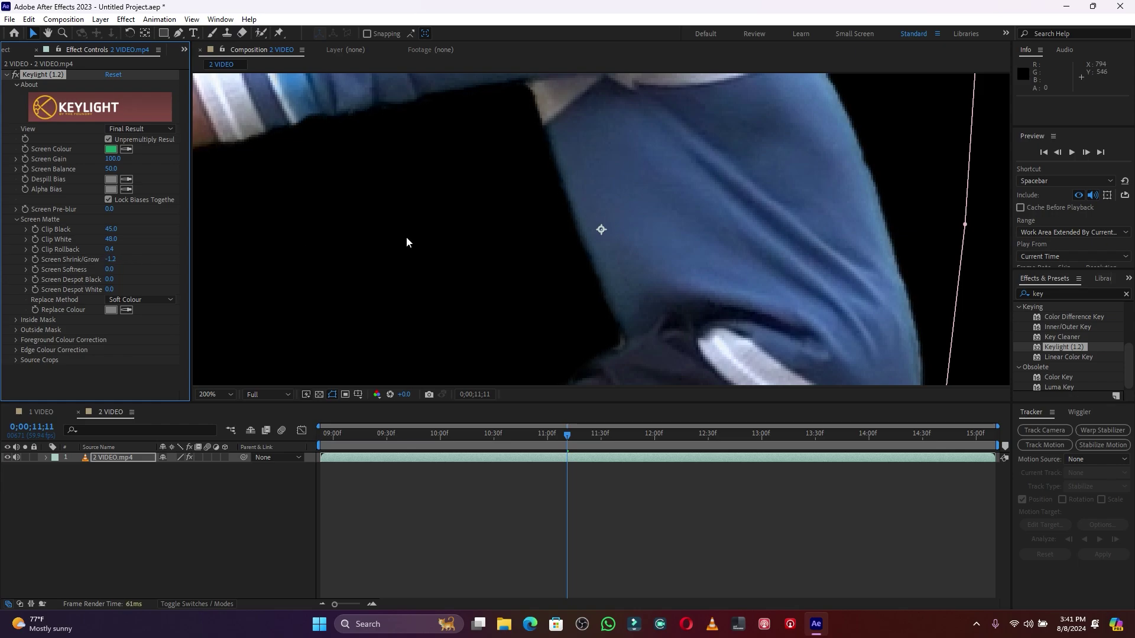
scroll(406, 236, down, 6)
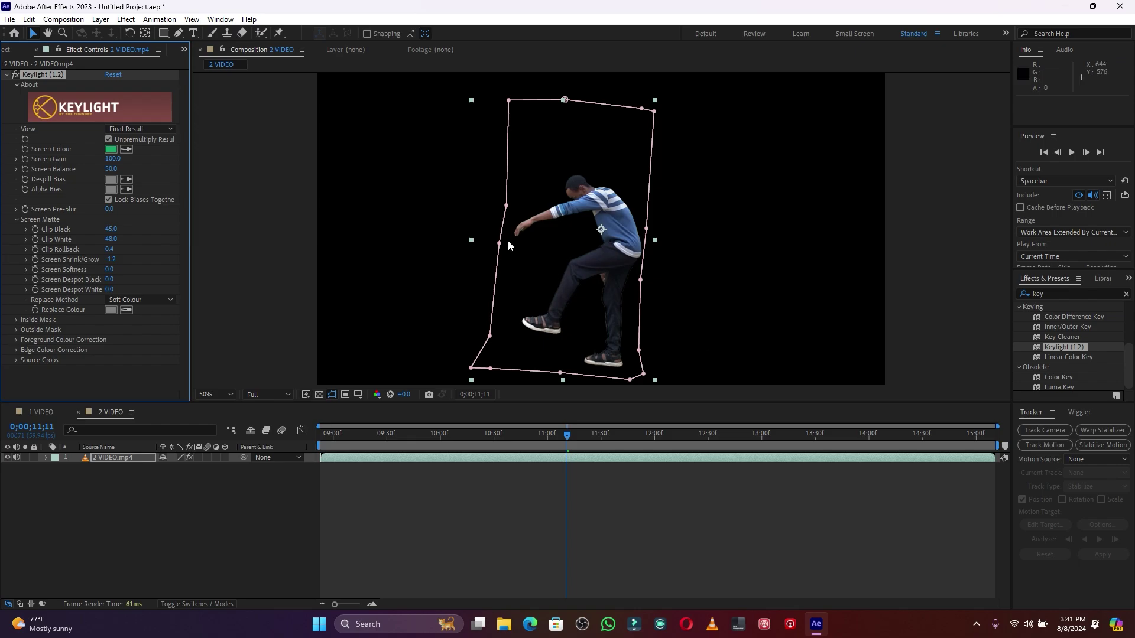
Add the 2 VIDEO composition as the top layer of the 1 VIDEO composition
click(41, 409)
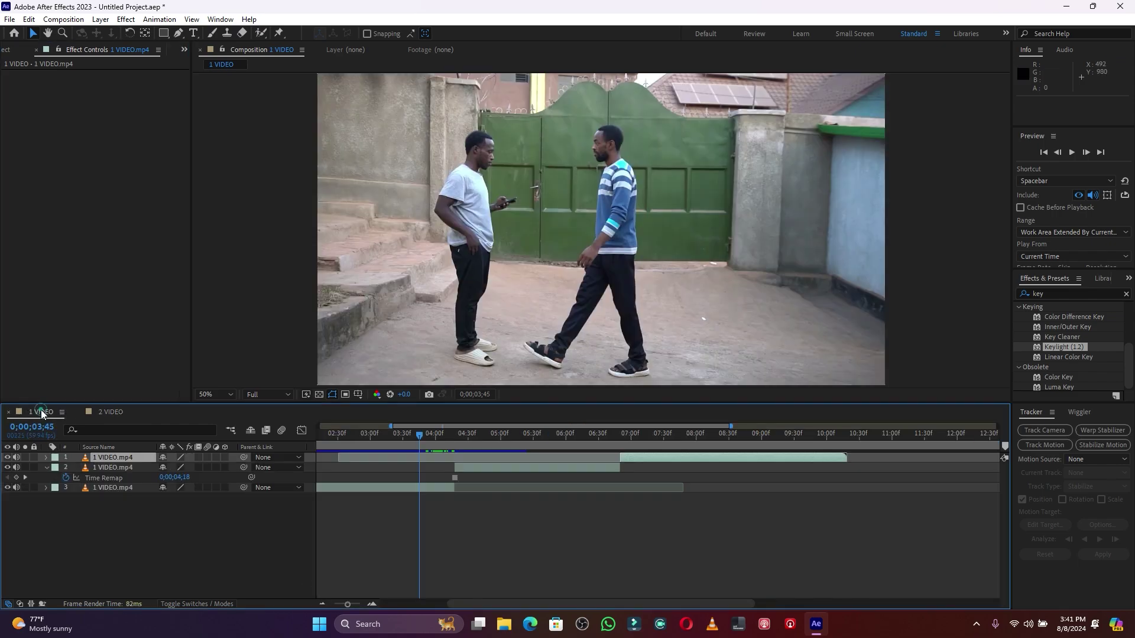
click(7, 52)
drag(34, 177, 105, 460)
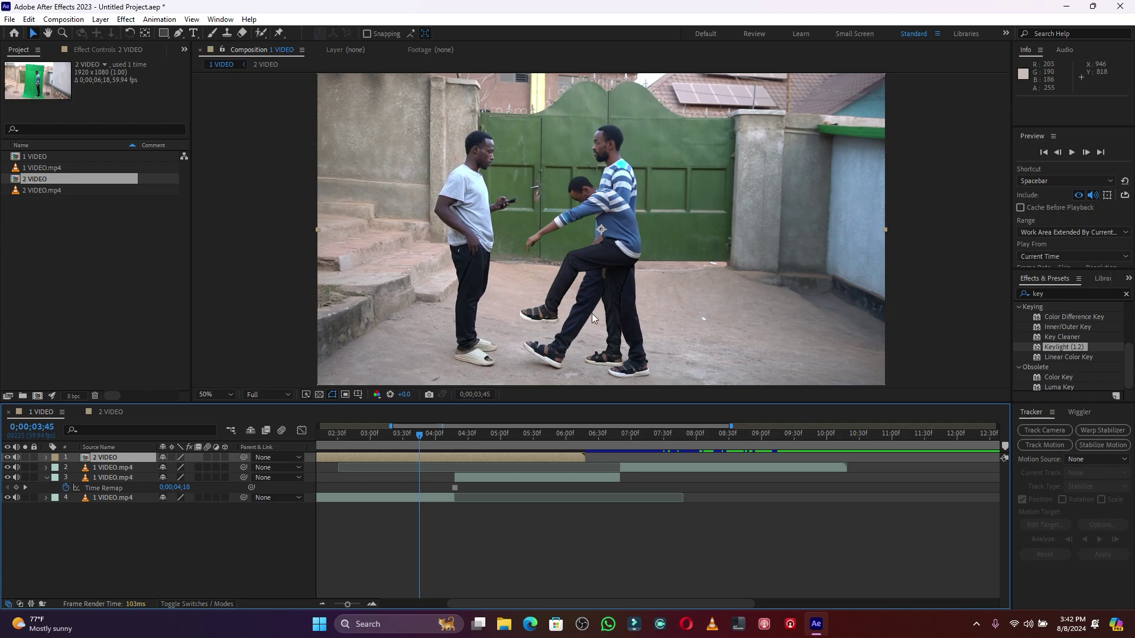
Trim the start of the 2 VIDEO layer to about 0;00;02;09 and preview it over the 1 VIDEO footage
drag(419, 434, 449, 454)
drag(322, 460, 464, 461)
key(space)
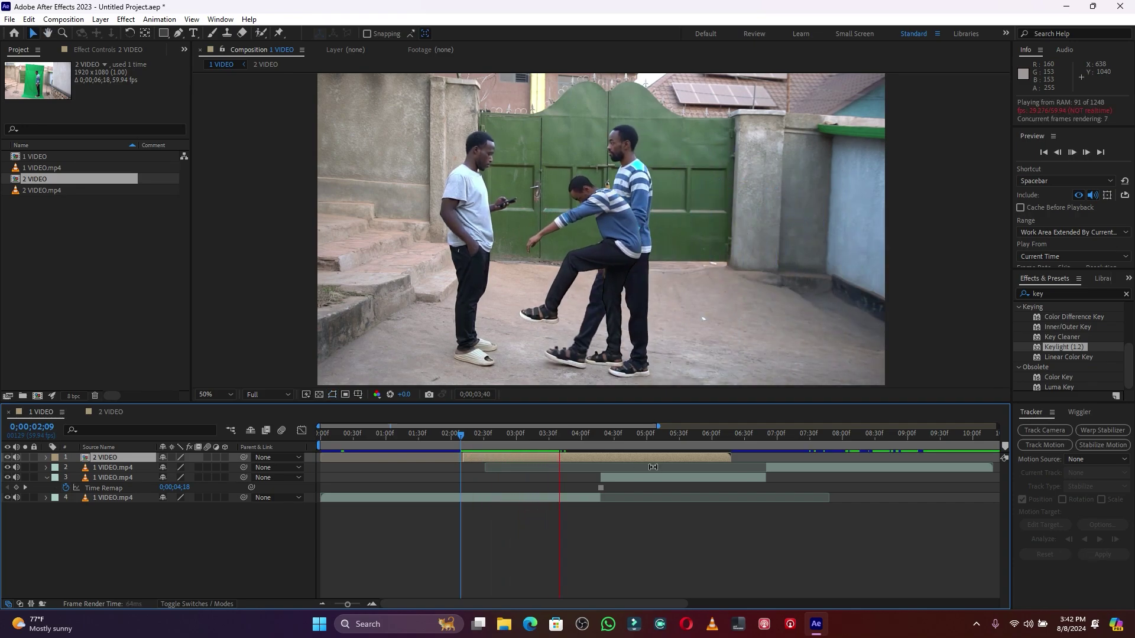
key(space)
Move the trimmed 2 VIDEO layer so it starts at 0;00;04;19, where the freeze frame begins, and preview it
drag(480, 460, 746, 462)
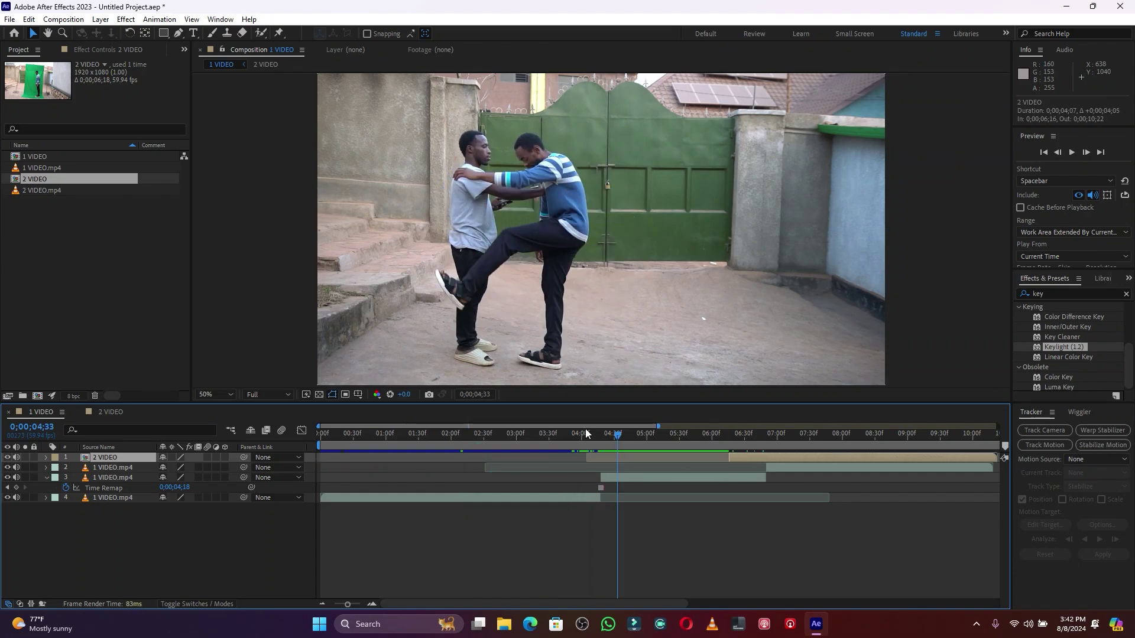
mouse_move(618, 434)
mouse_down()
mouse_move(577, 435)
mouse_move(604, 435)
mouse_up()
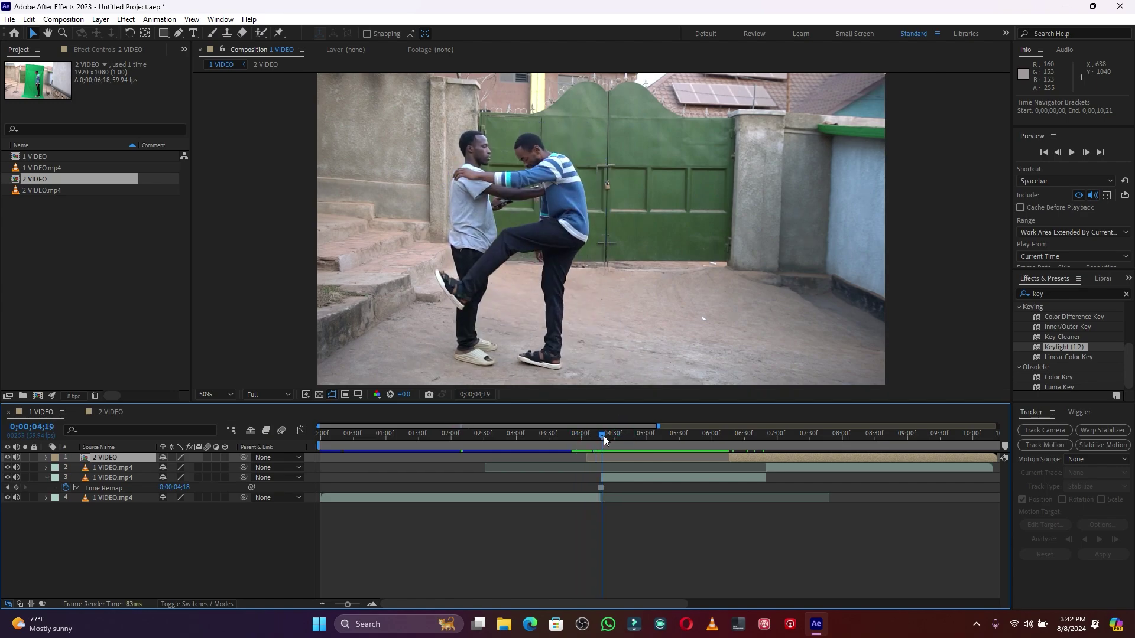
drag(749, 455, 627, 458)
key(space)
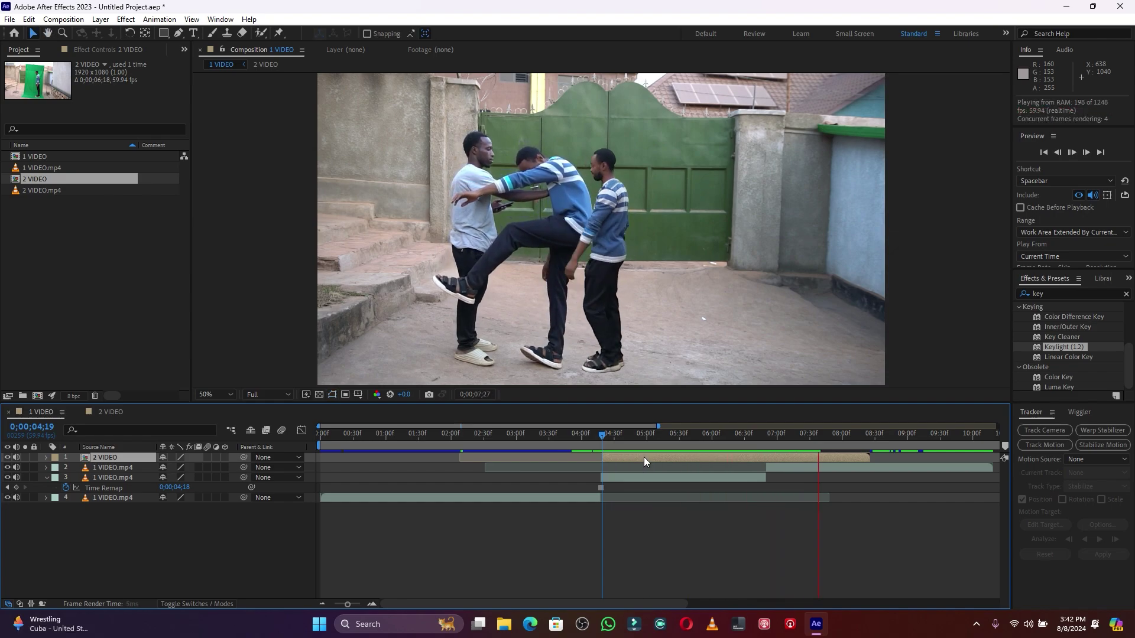
Extend the freeze-frame layer to 0;00;07;48, shift the following 1 VIDEO.mp4 clip to start there, and preview the sequence
key(space)
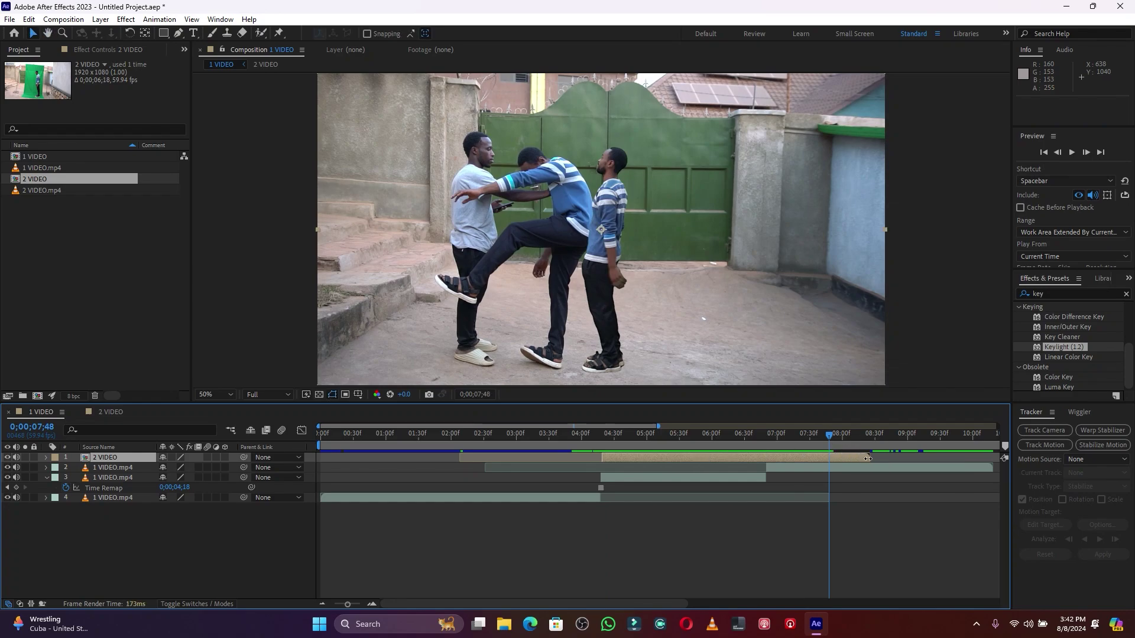
click(715, 479)
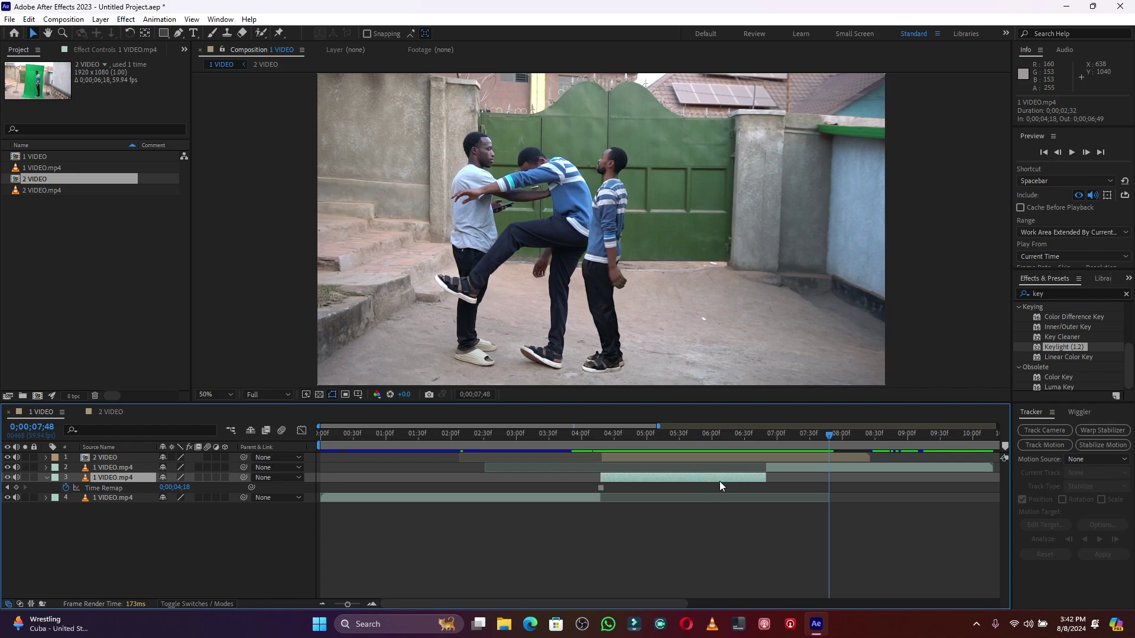
drag(789, 469, 830, 477)
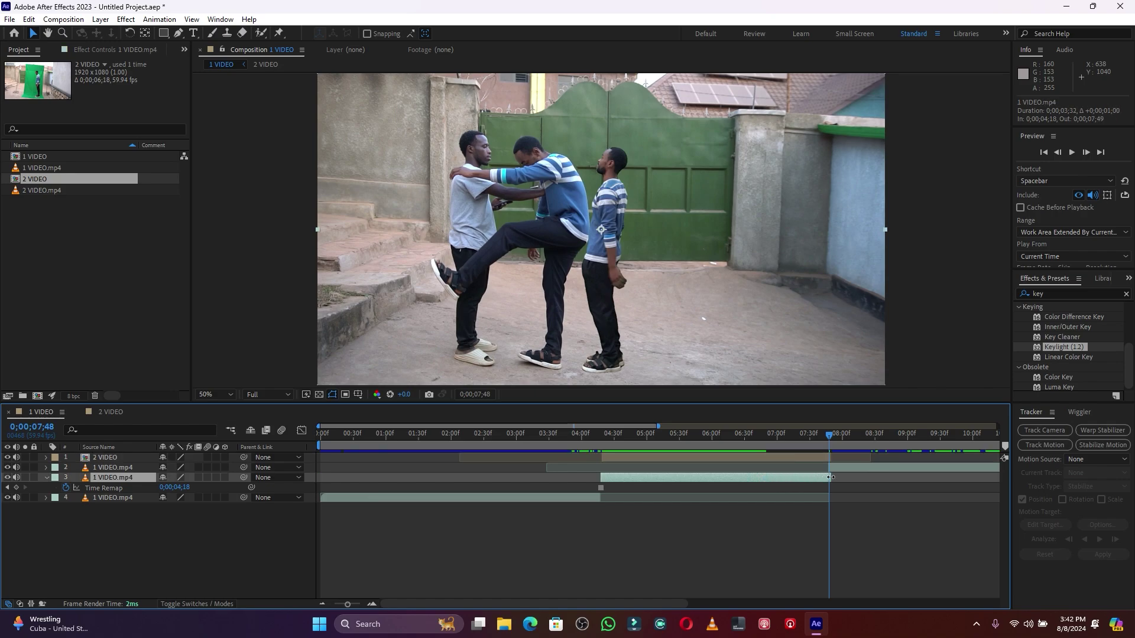
click(578, 435)
key(space)
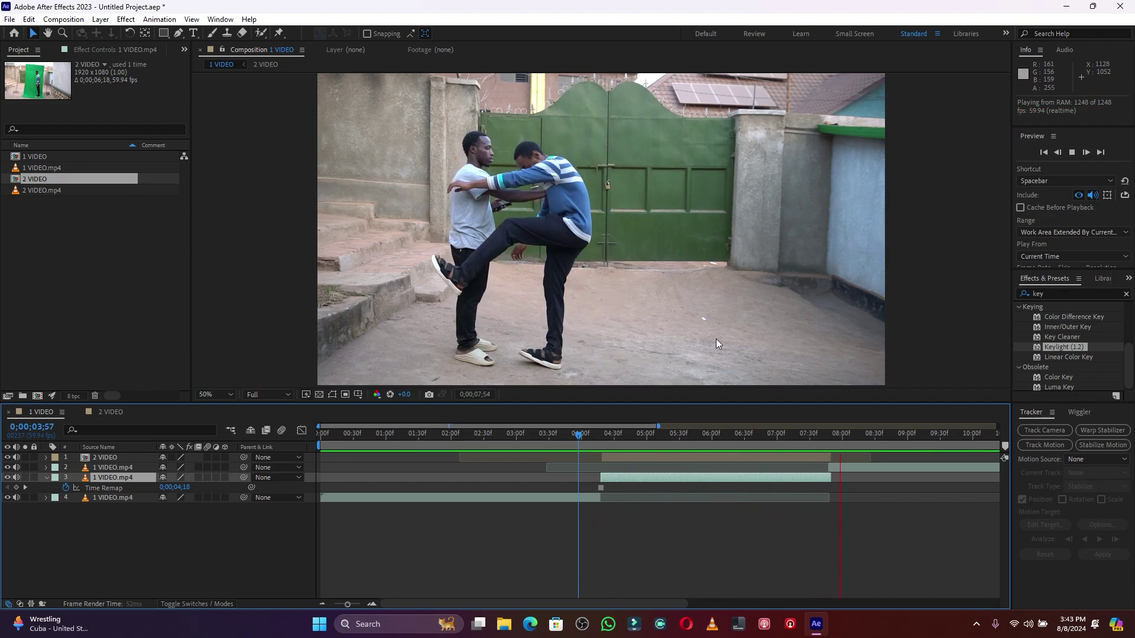
key(space)
click(571, 436)
key(space)
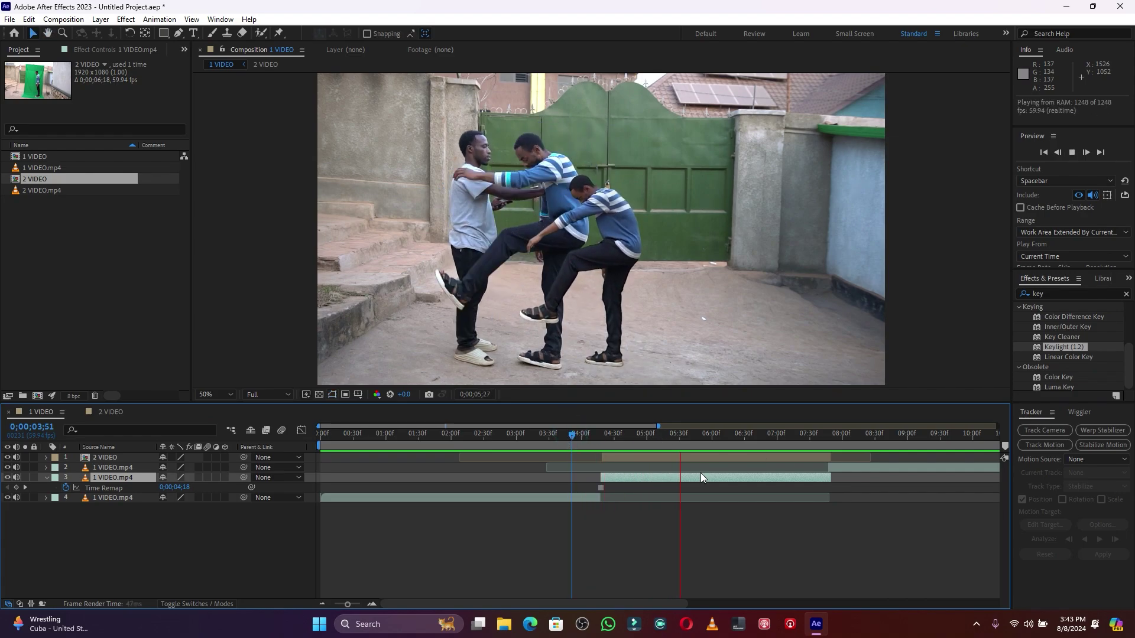
Set the 2 VIDEO layer's Position to 764, 540 at the freeze frame's start, 0;00;04;19
drag(629, 442, 605, 447)
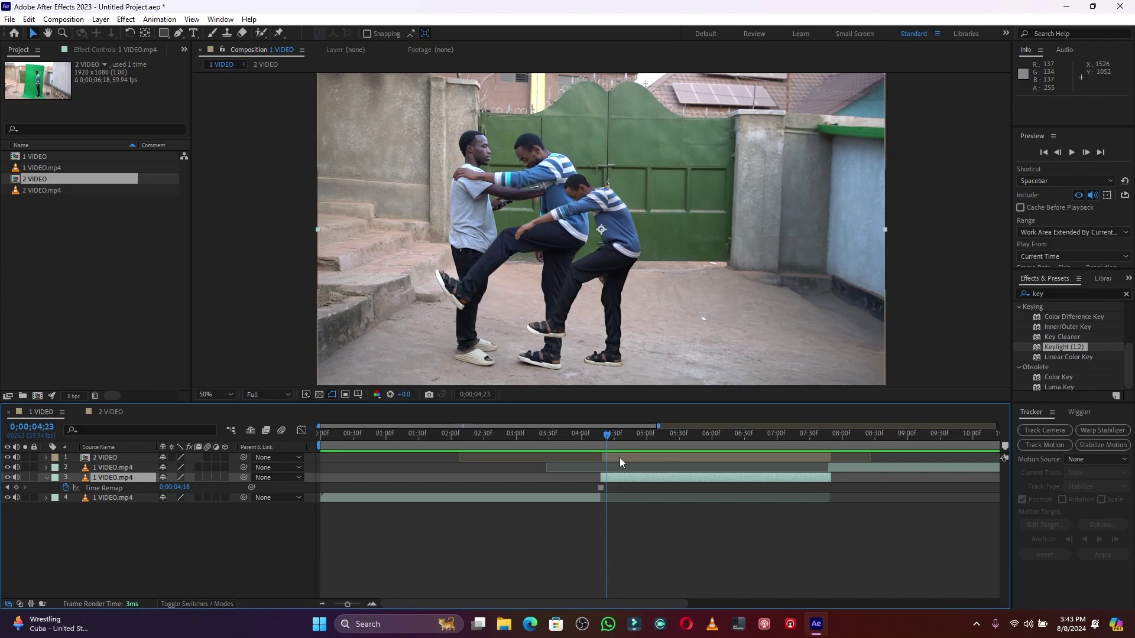
click(620, 458)
click(604, 436)
drag(604, 436, 600, 435)
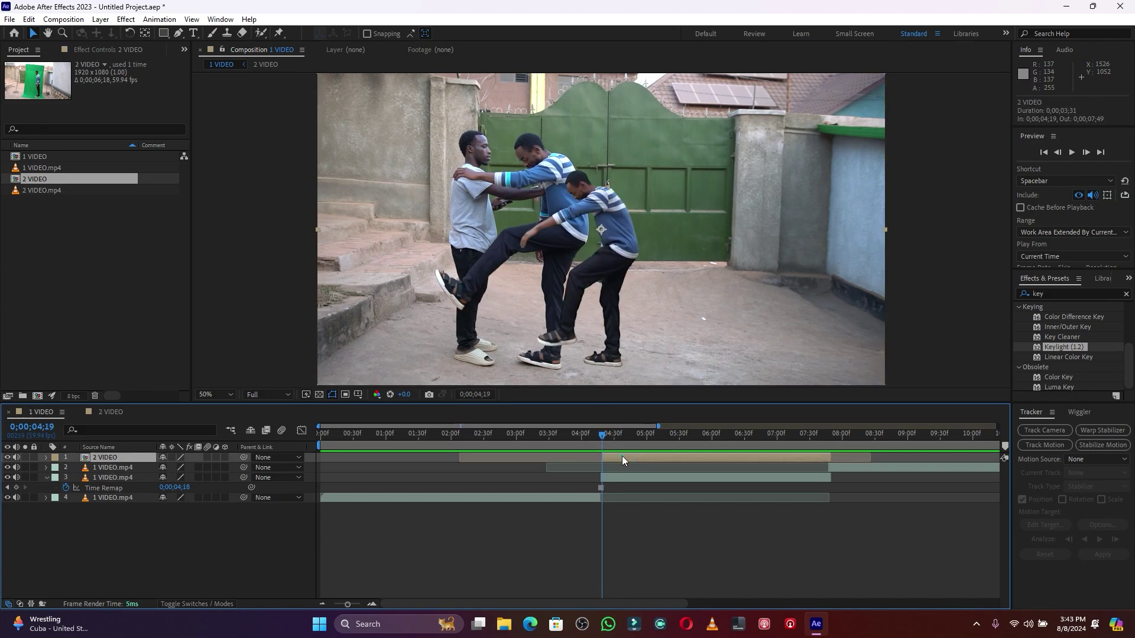
key(p)
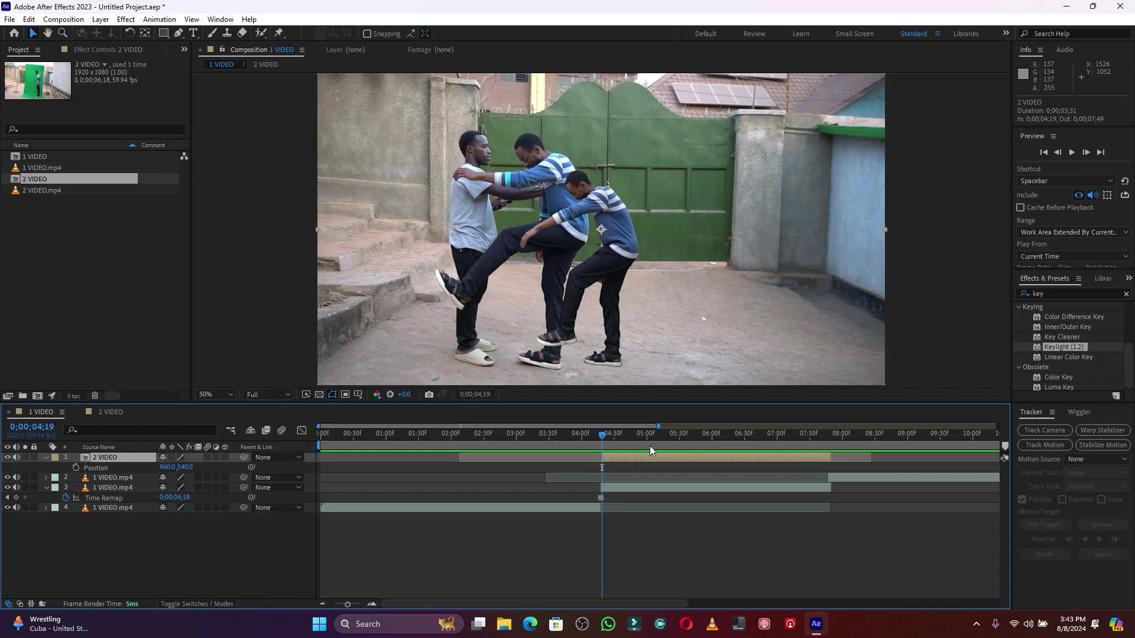
drag(169, 470, 45, 460)
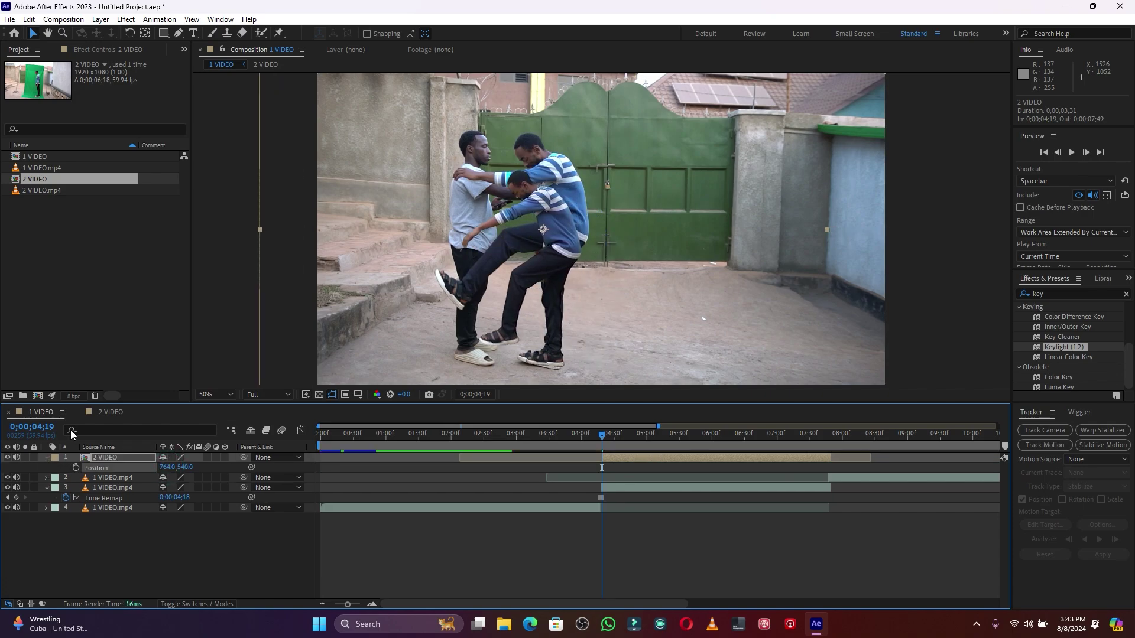
Scale the 2 VIDEO layer to 122% and move it to about 746, 444 so its figure overlaps the frozen kicker
key(s)
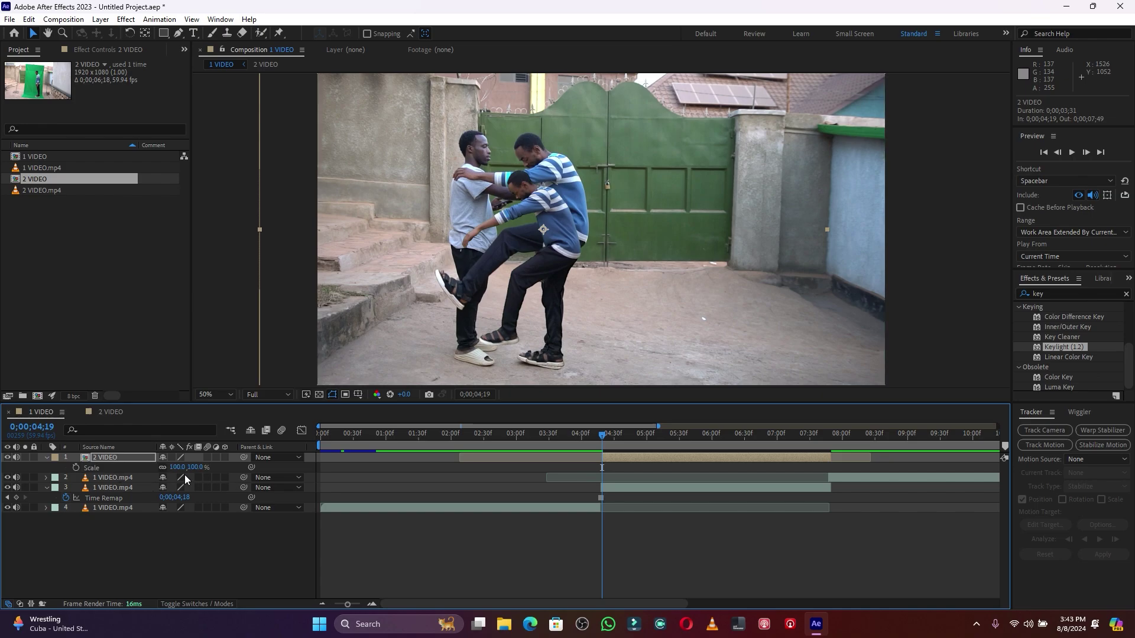
drag(174, 470, 187, 468)
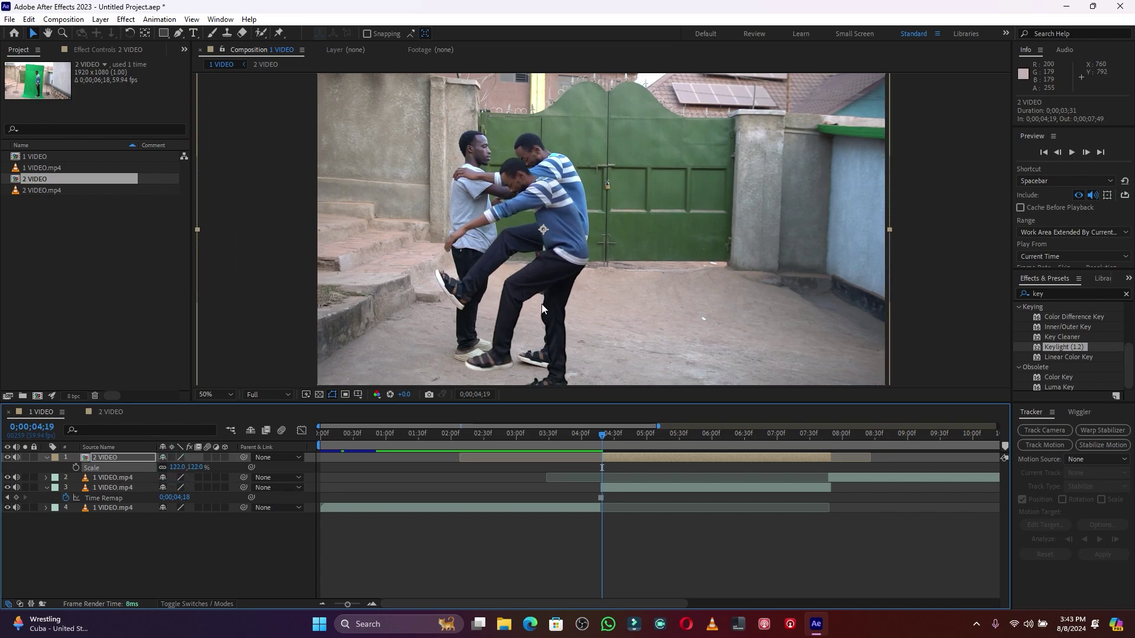
drag(554, 260, 548, 233)
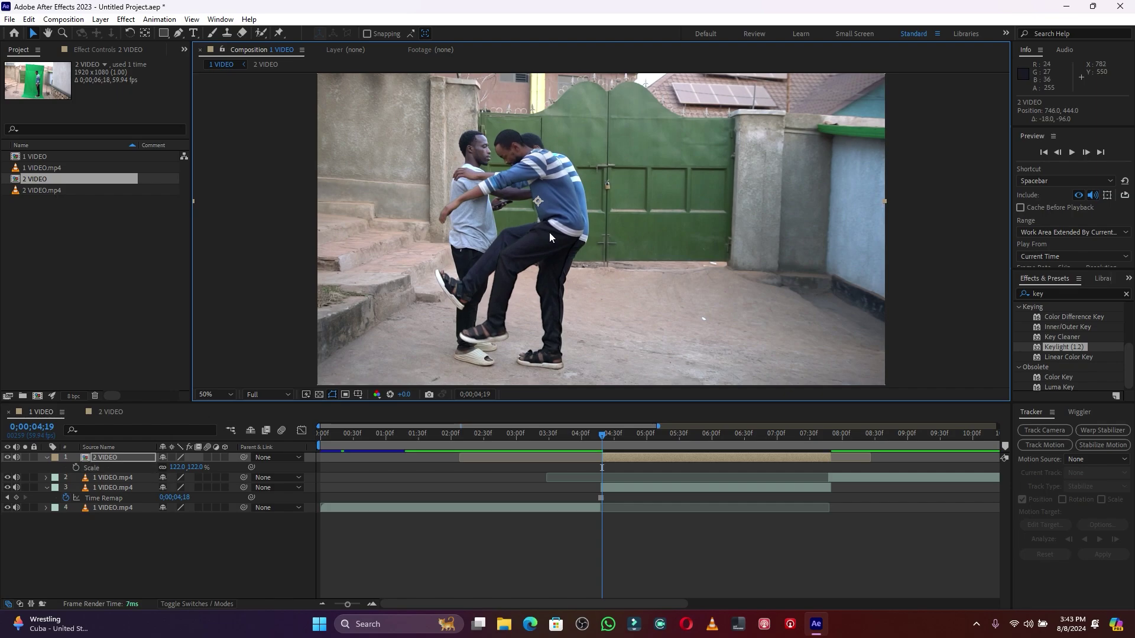
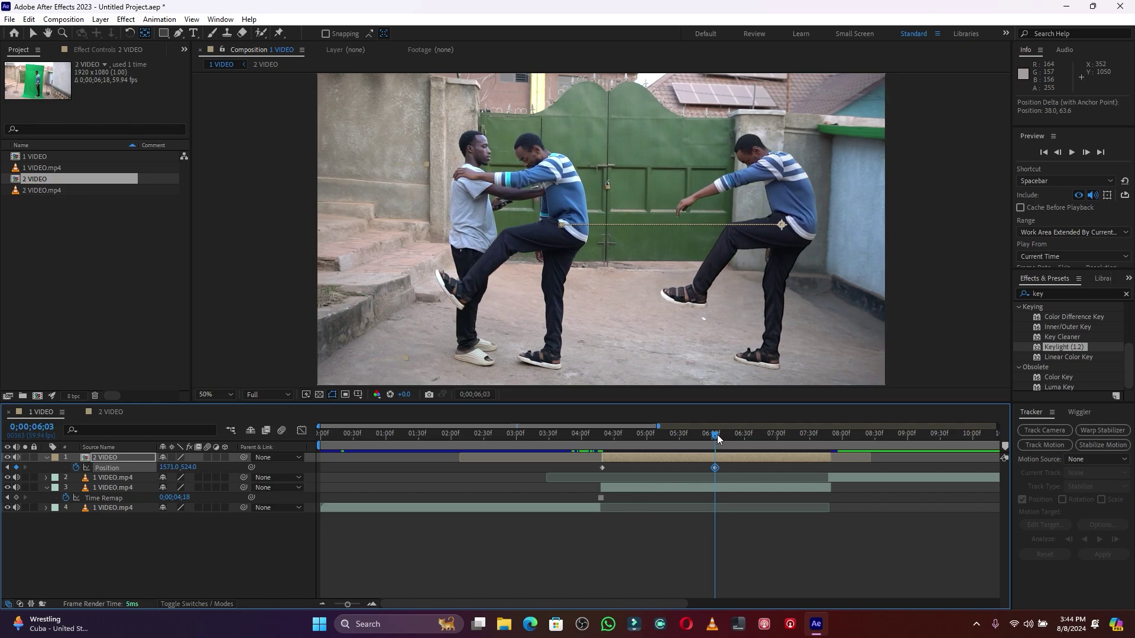
Shorten the freeze-frame layer to end at 0;00;07;32 and shift the following 1 VIDEO.mp4 clip to start right after it
drag(717, 438, 829, 438)
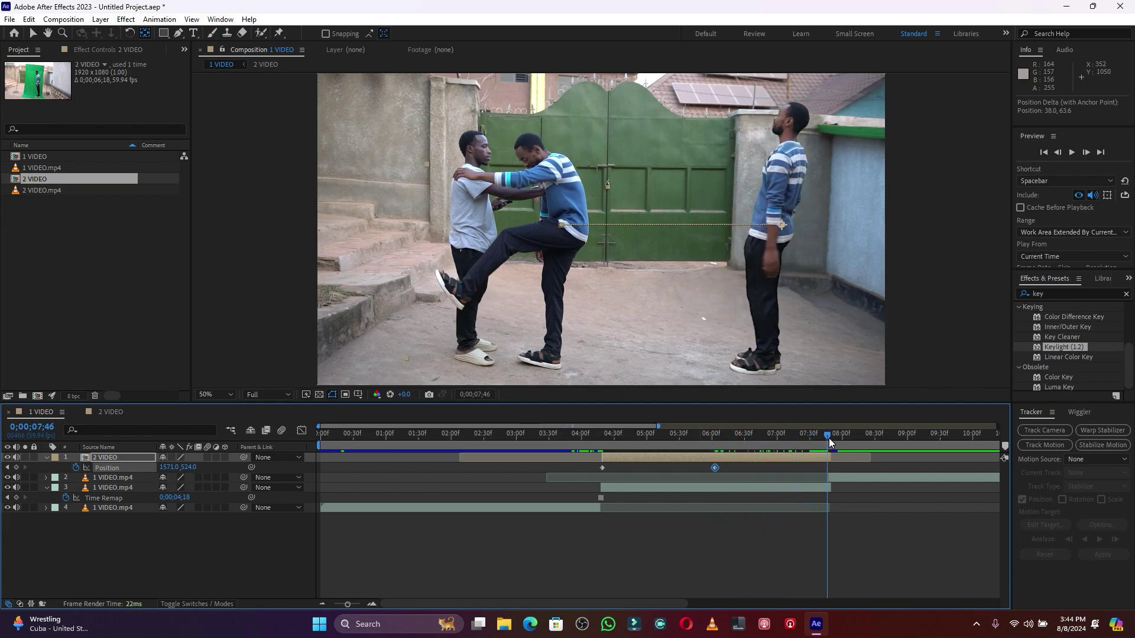
drag(829, 438, 815, 445)
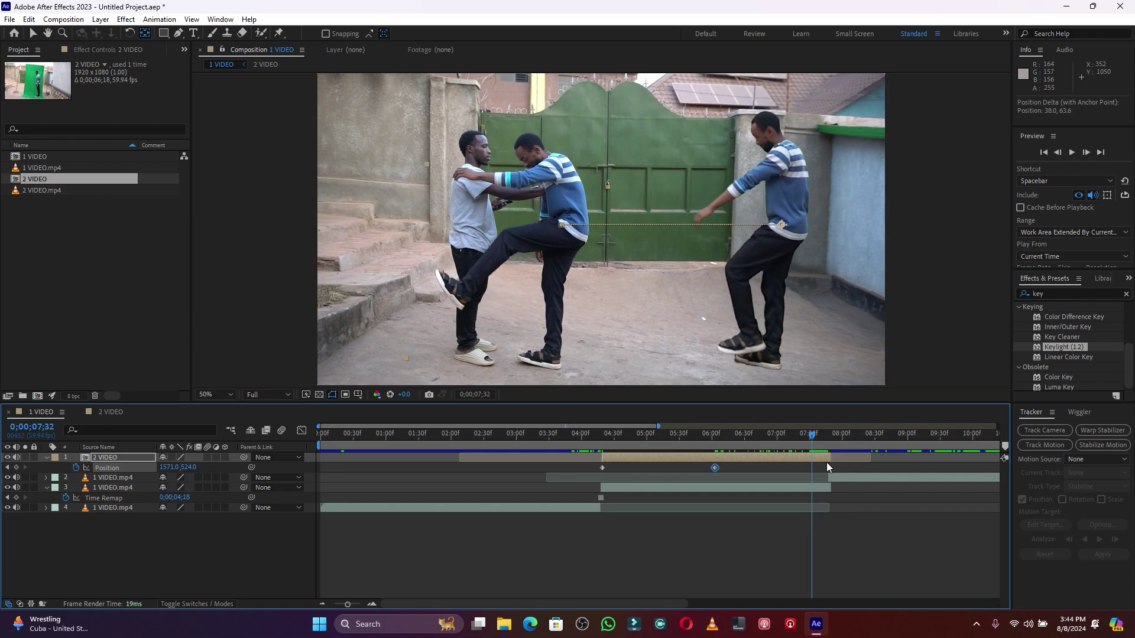
drag(830, 488, 821, 491)
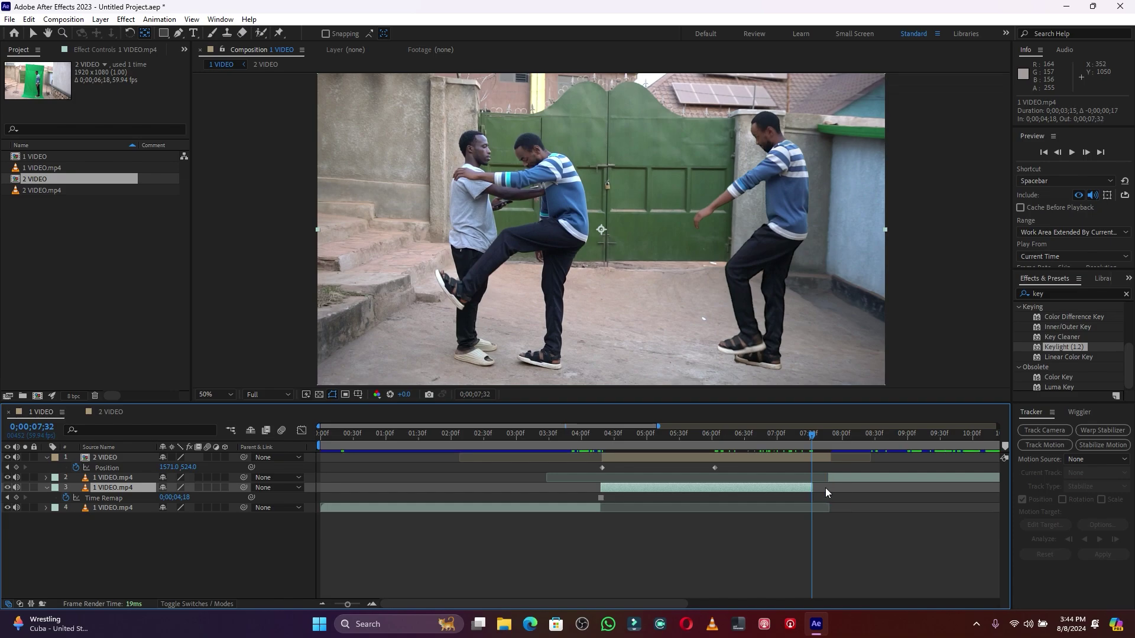
click(836, 480)
click(861, 479)
click(885, 480)
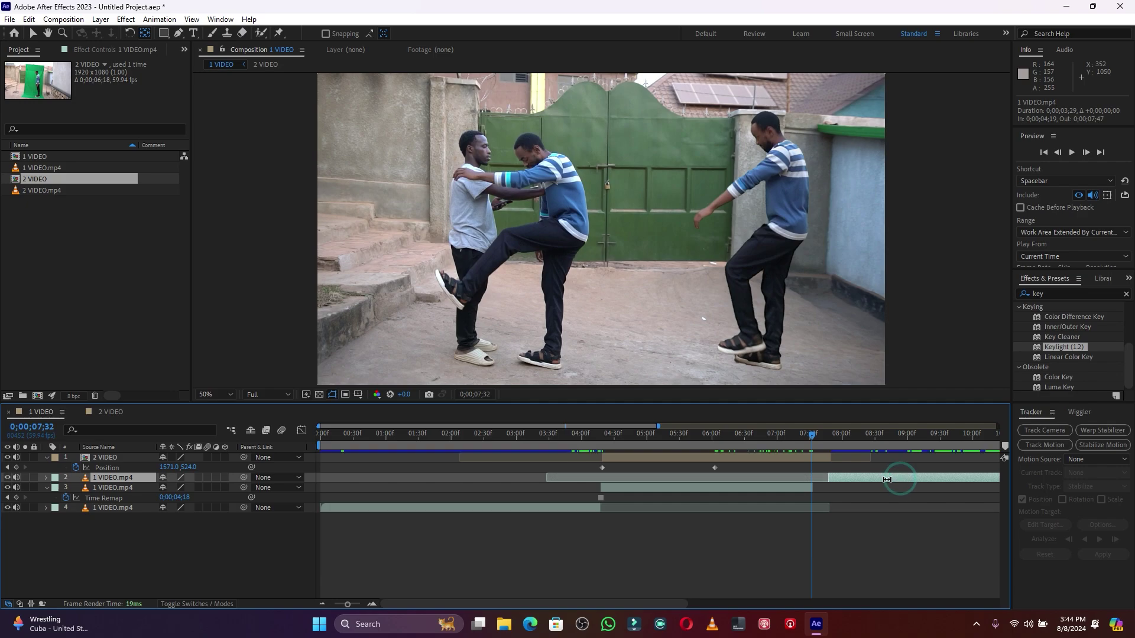
click(919, 477)
click(33, 33)
drag(908, 480, 892, 483)
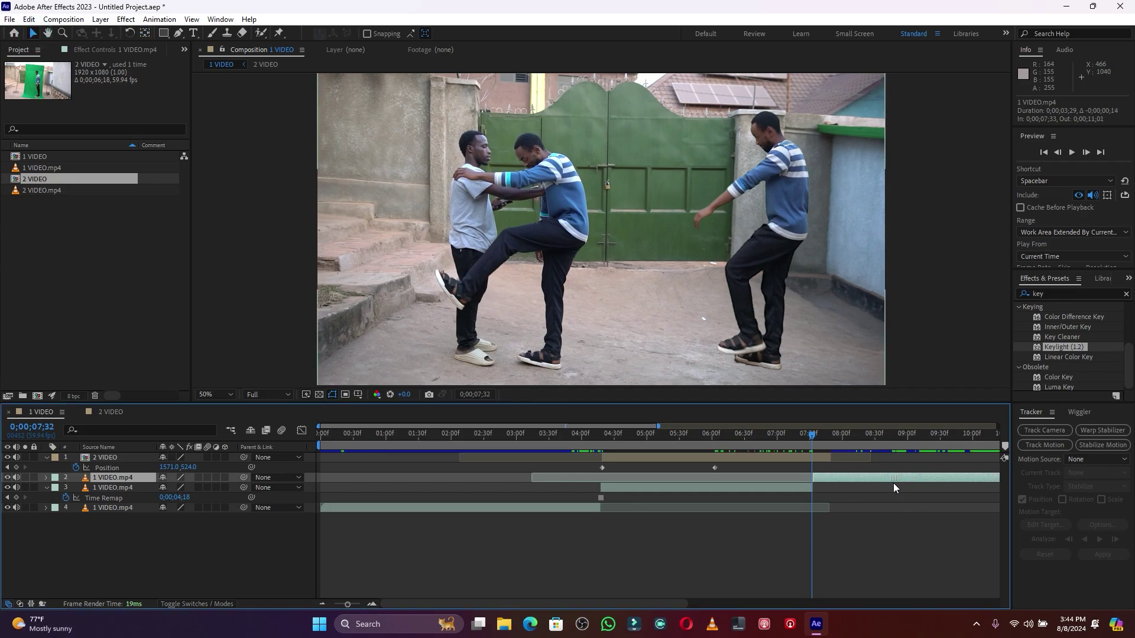
Keyframe the 2 VIDEO layer's Position at 824, 524 at 0;00;07;32 and preview the movement from just before the freeze
click(808, 458)
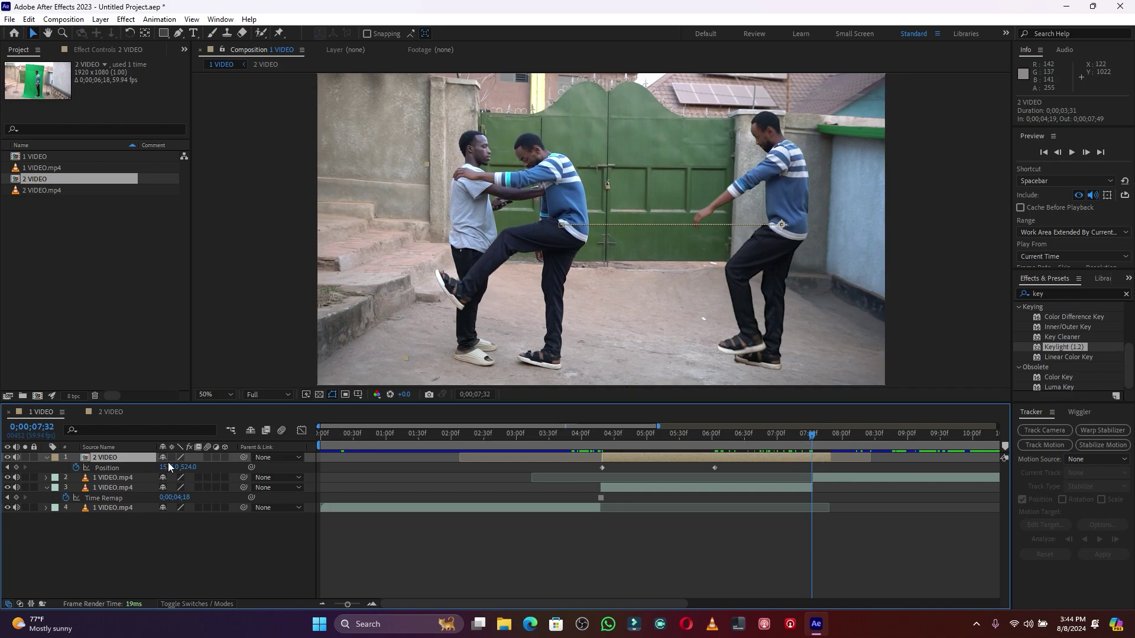
drag(166, 468, 52, 468)
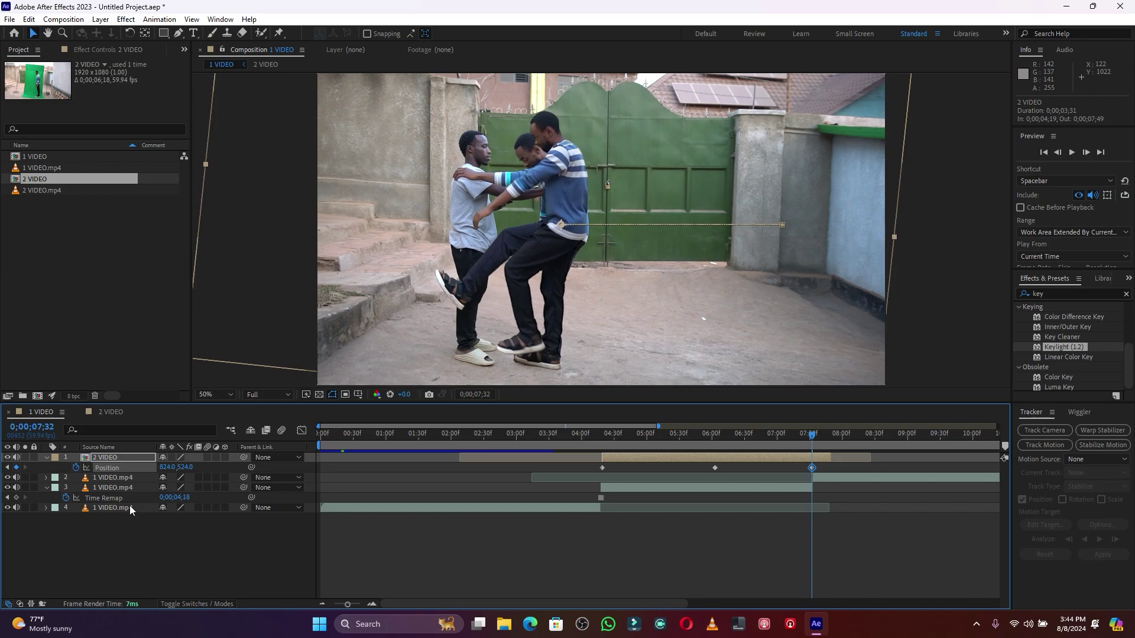
click(586, 434)
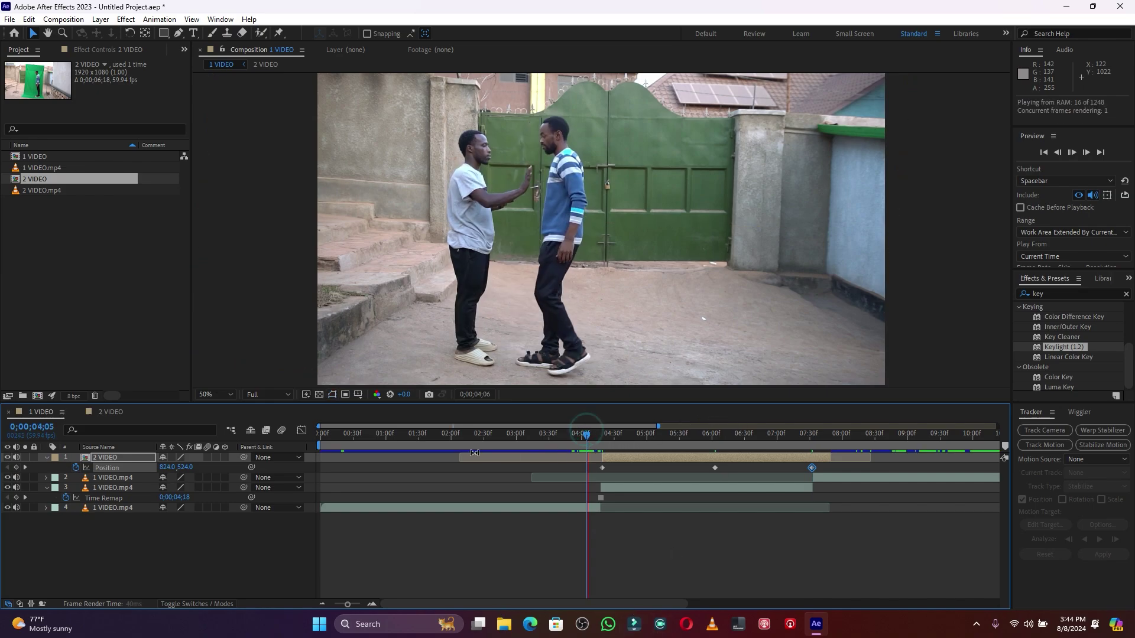
key(space)
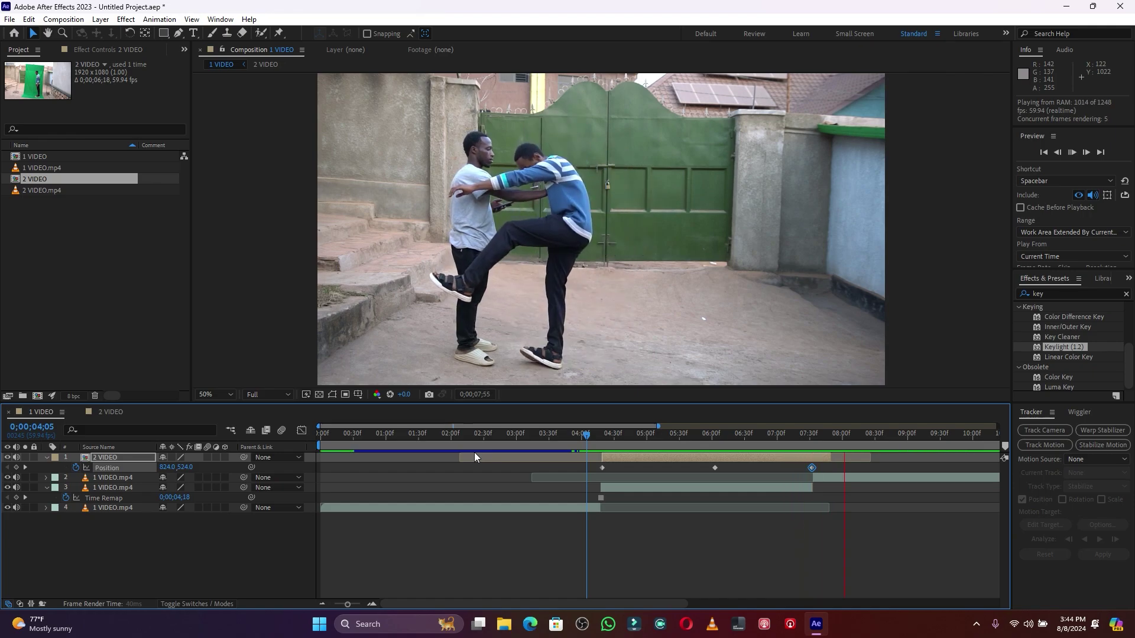
key(space)
Add a starting Rotation keyframe to the 2 VIDEO layer at 0;00;04;19
drag(621, 433, 601, 435)
key(Page_Down)
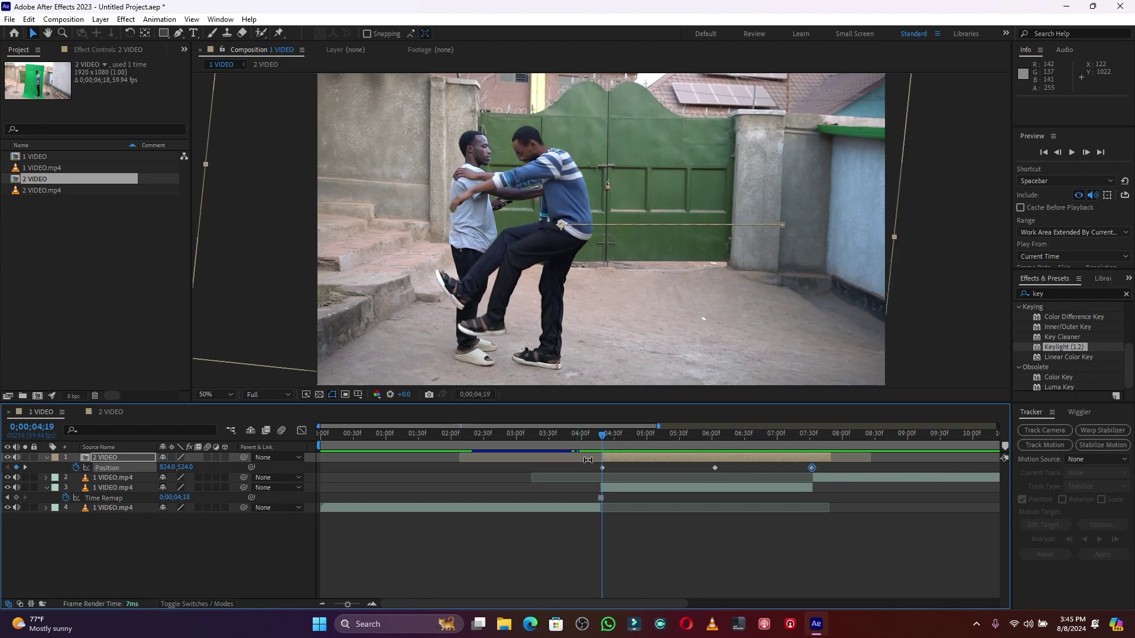
click(626, 461)
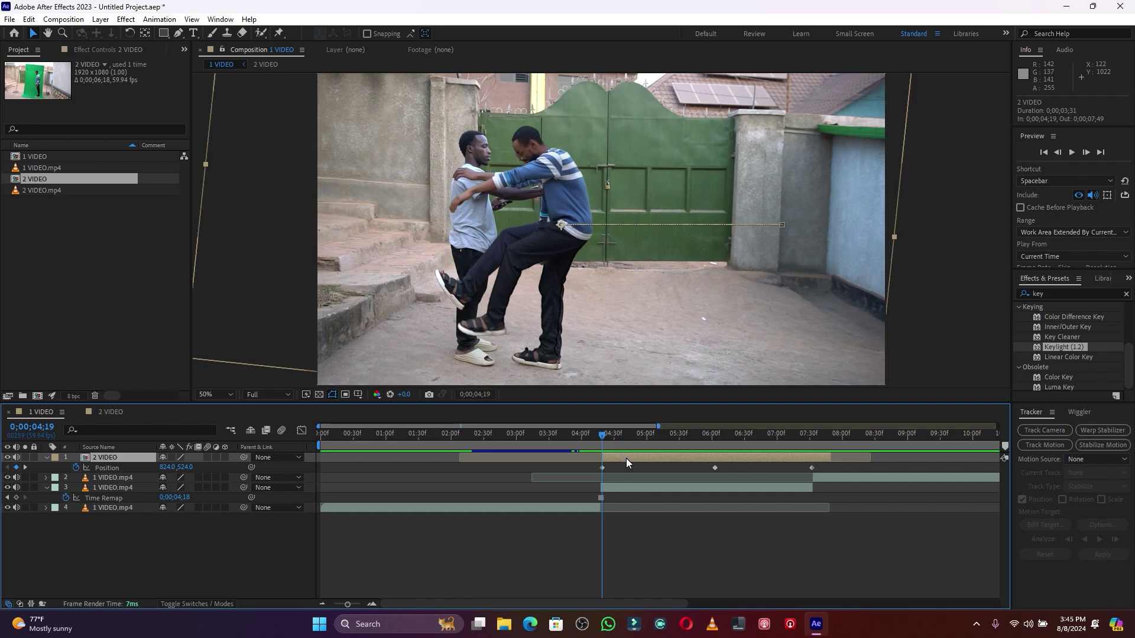
key(r)
click(75, 468)
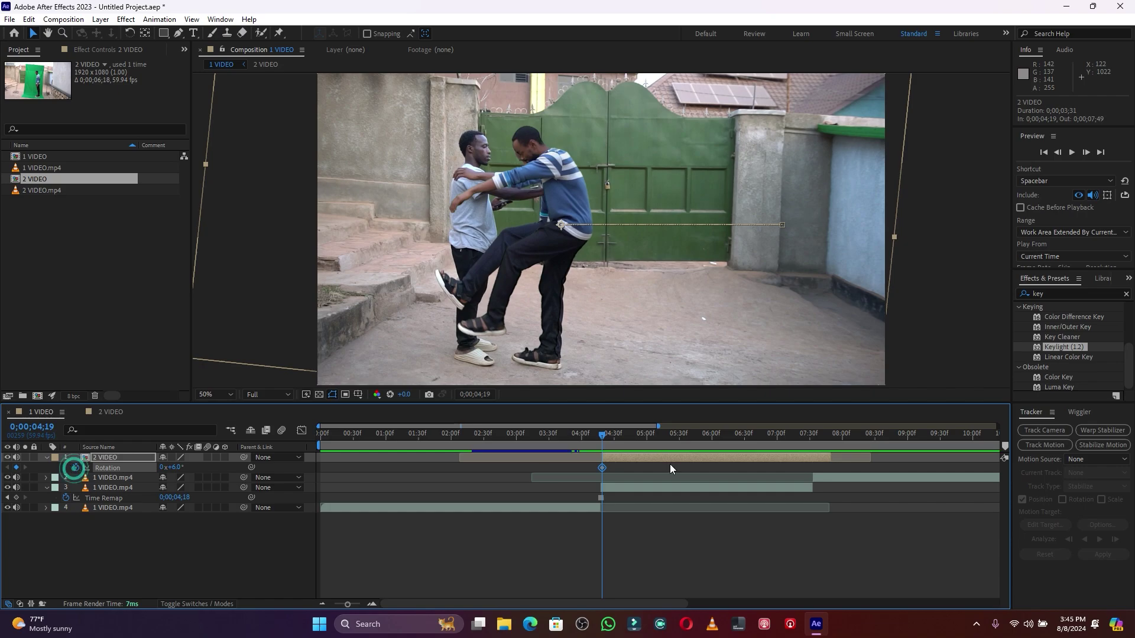
Set the 2 VIDEO layer's Rotation to 60° at 0;00;06;03 so the kicker tilts backward at the far point
click(672, 433)
drag(672, 433, 716, 439)
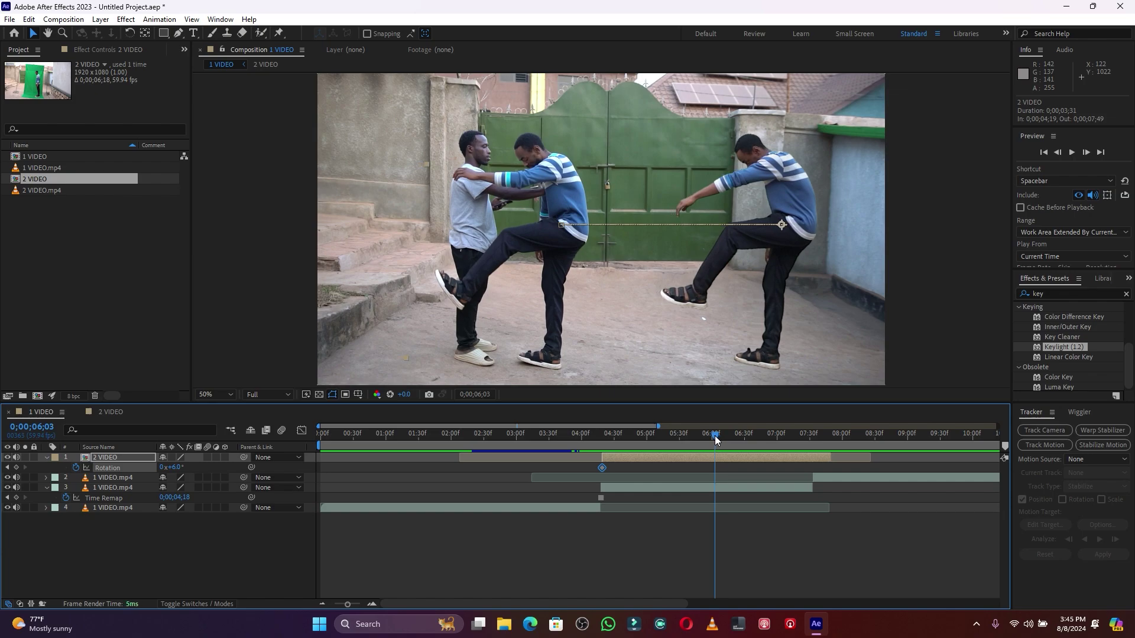
drag(173, 470, 198, 467)
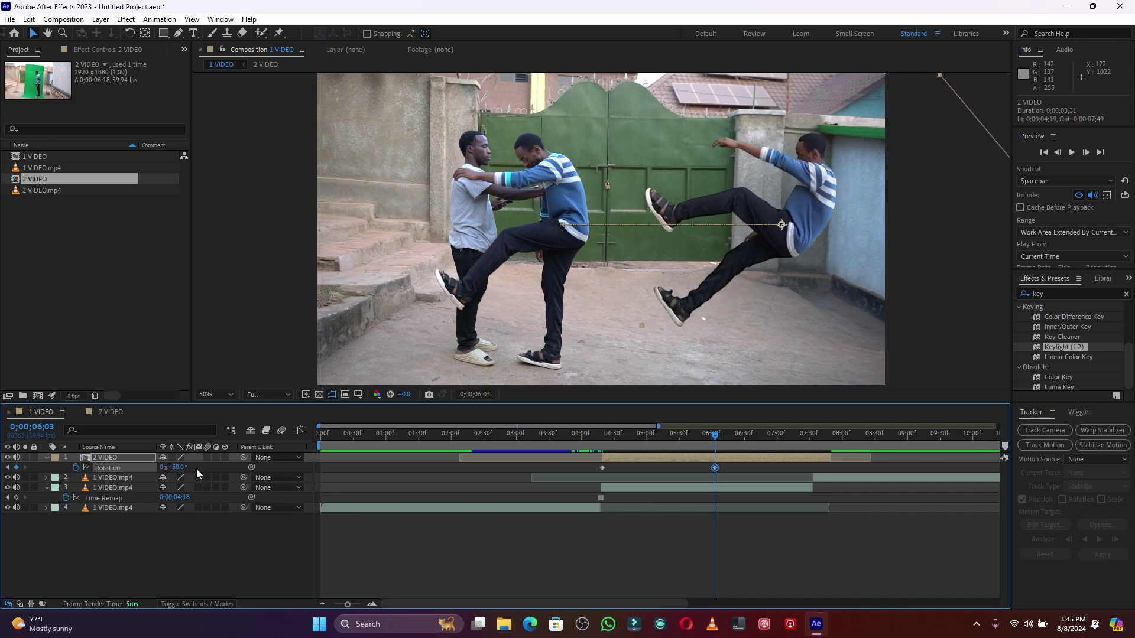
drag(177, 467, 184, 468)
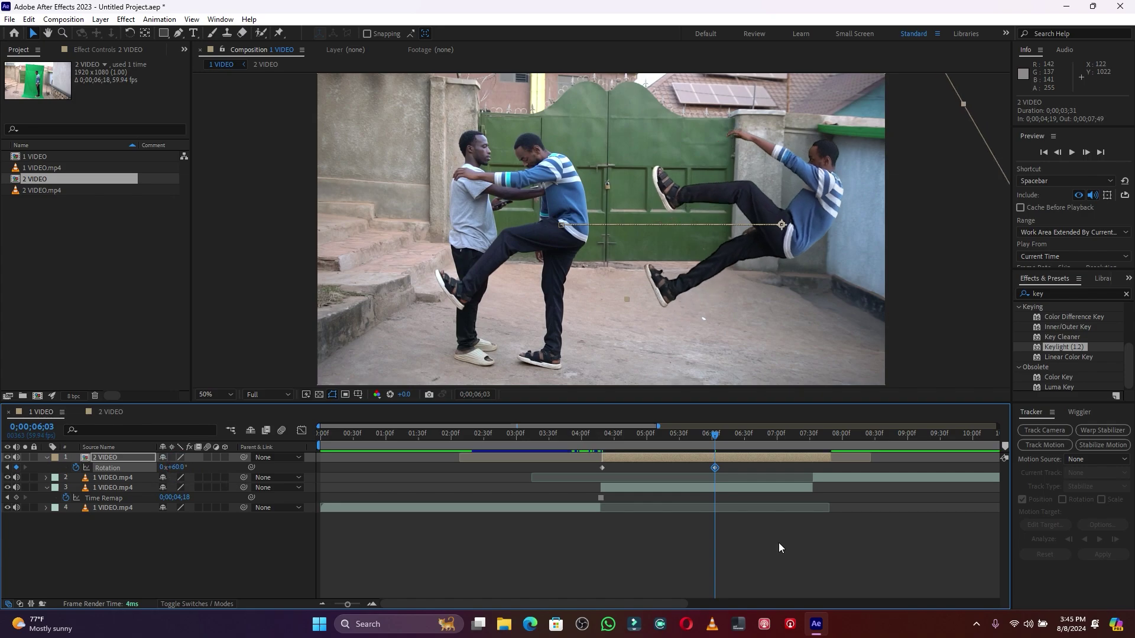
Set the 2 VIDEO layer's Rotation to 4° at 0;00;07;33 and preview the animation from about 0;00;04;00
drag(716, 441, 813, 447)
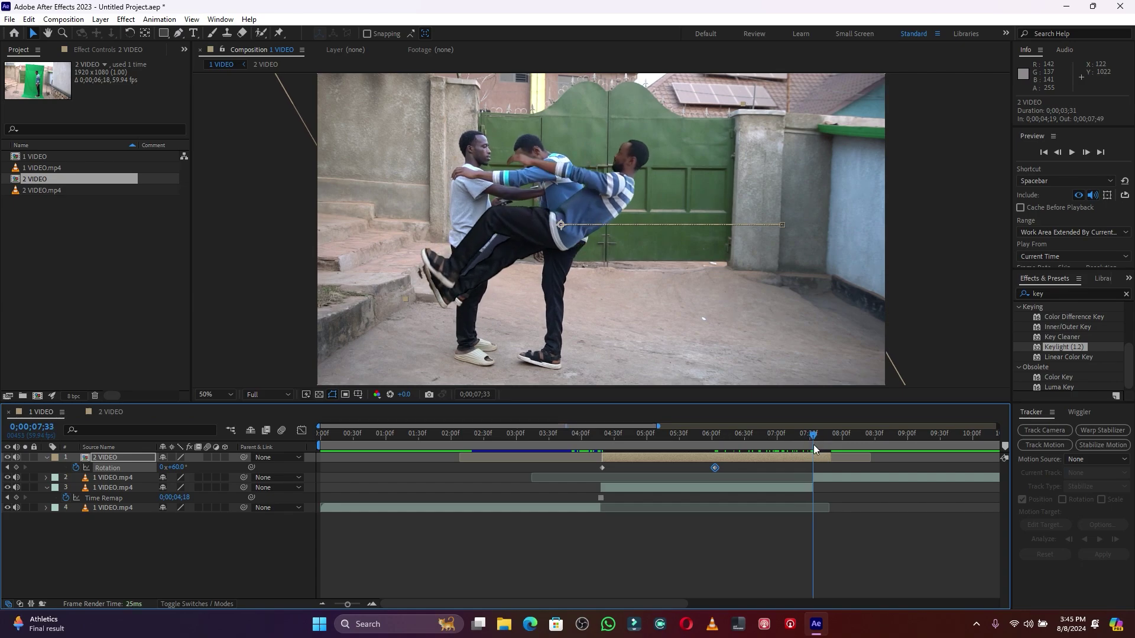
click(802, 460)
drag(176, 470, 144, 472)
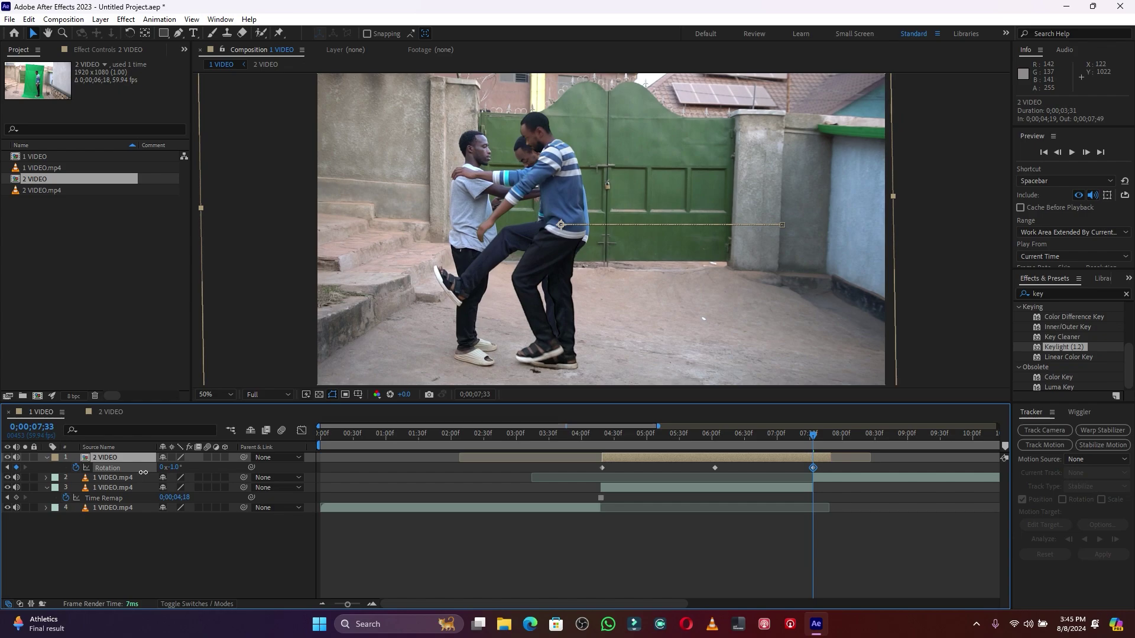
drag(144, 473, 142, 468)
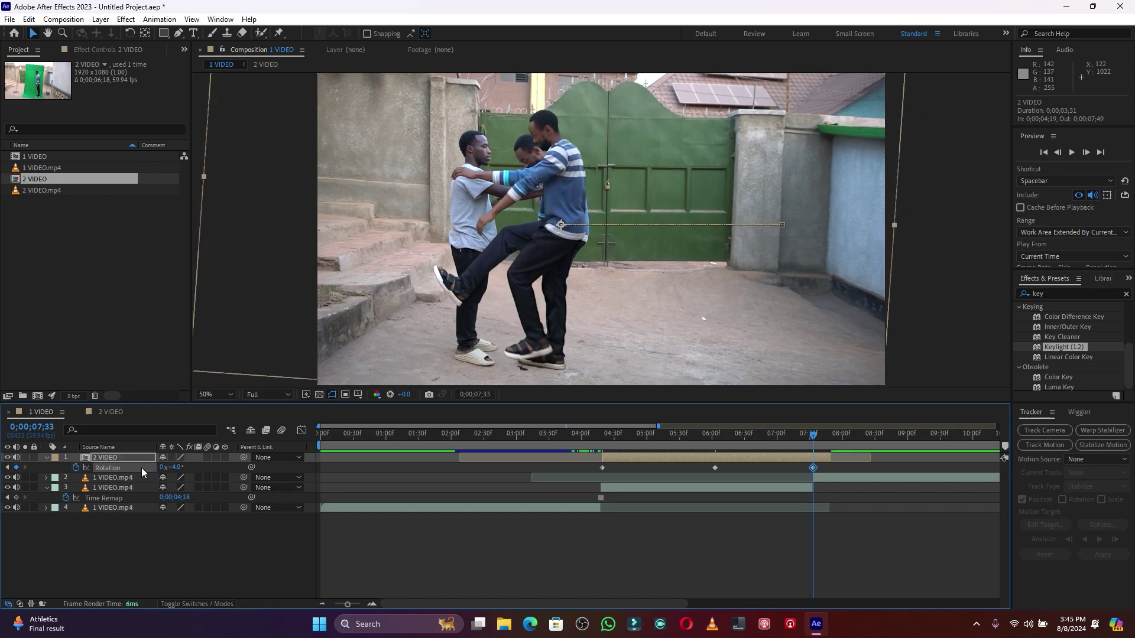
click(581, 444)
key(space)
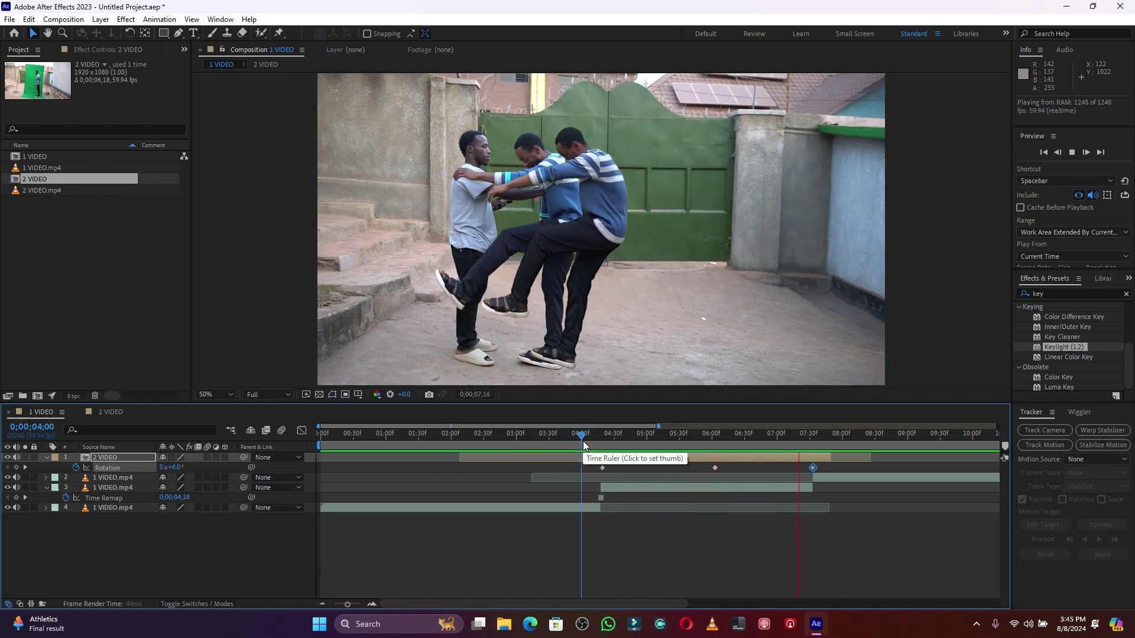
Stop the preview and apply Easy Ease to all three Rotation keyframes of the 2 VIDEO layer
key(space)
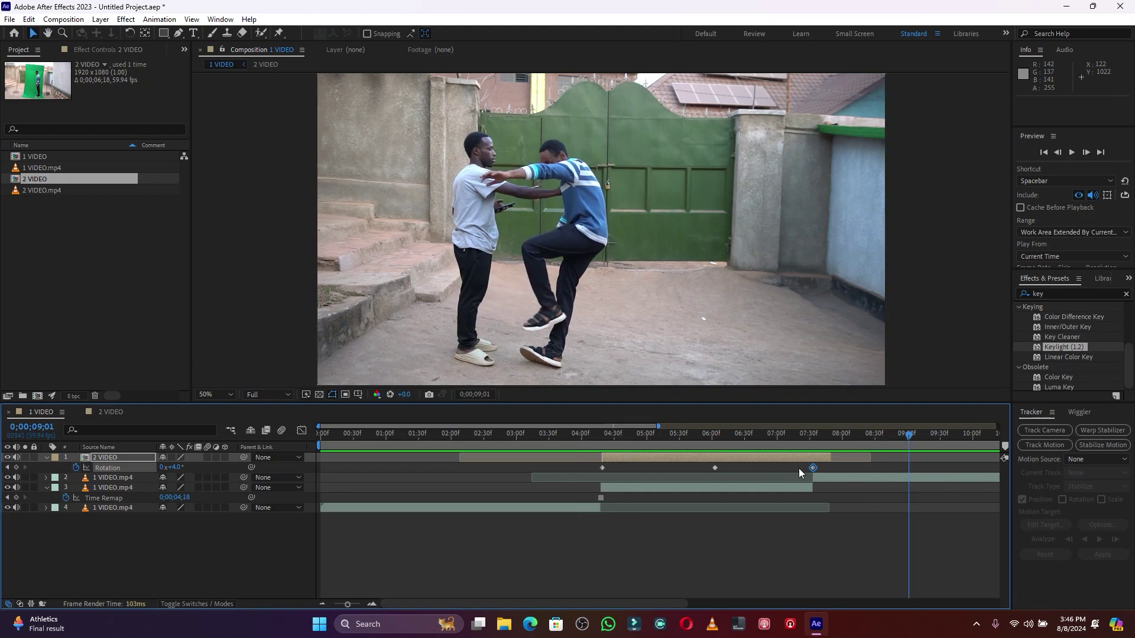
drag(868, 467, 561, 471)
right_click(602, 467)
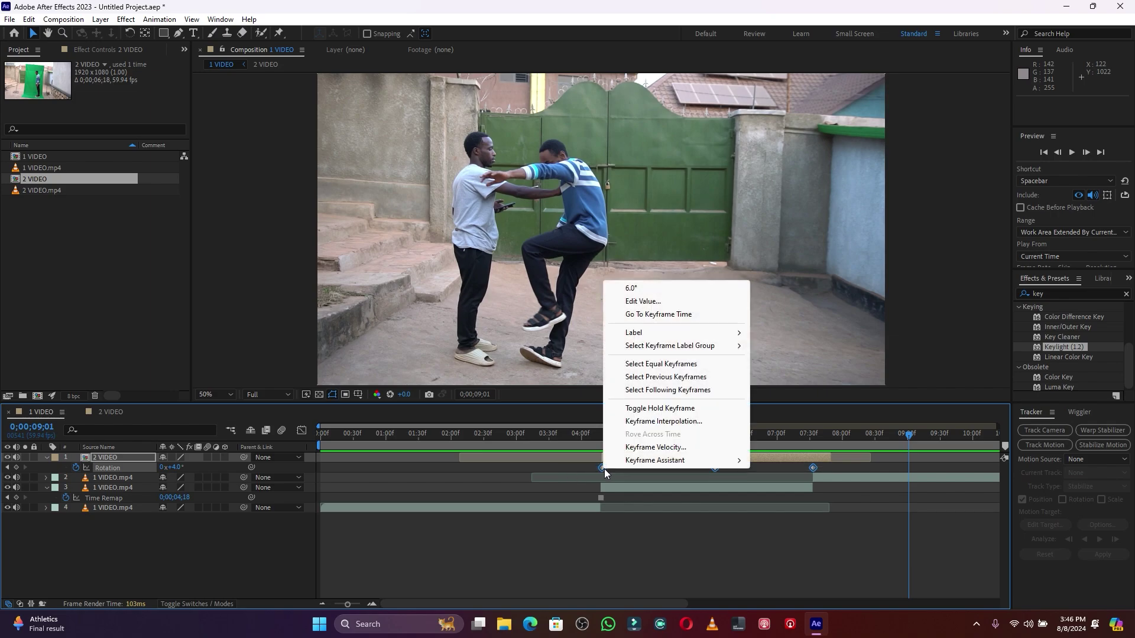
mouse_move(672, 465)
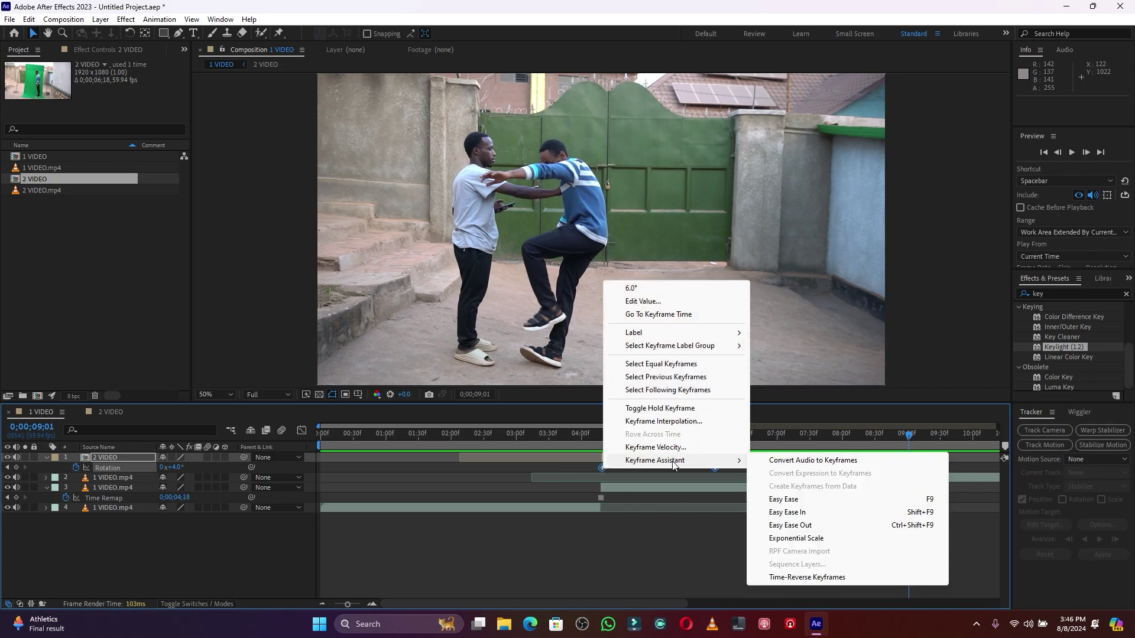
click(802, 500)
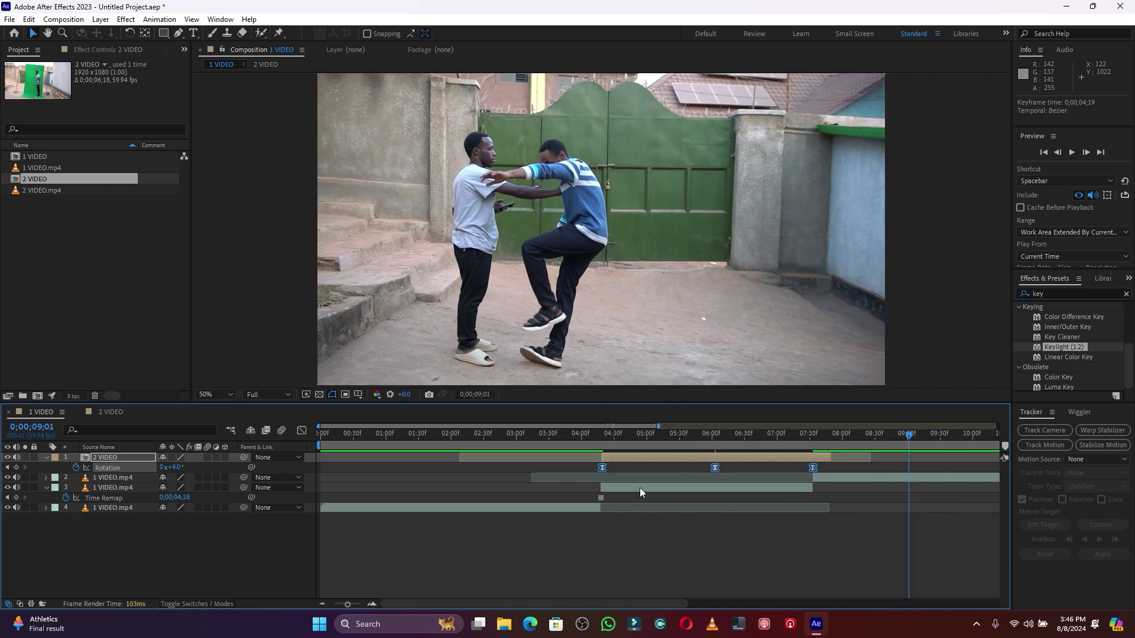
Apply Easy Ease to all three Position keyframes of the 2 VIDEO layer and preview from 0;00;03;54
key(p)
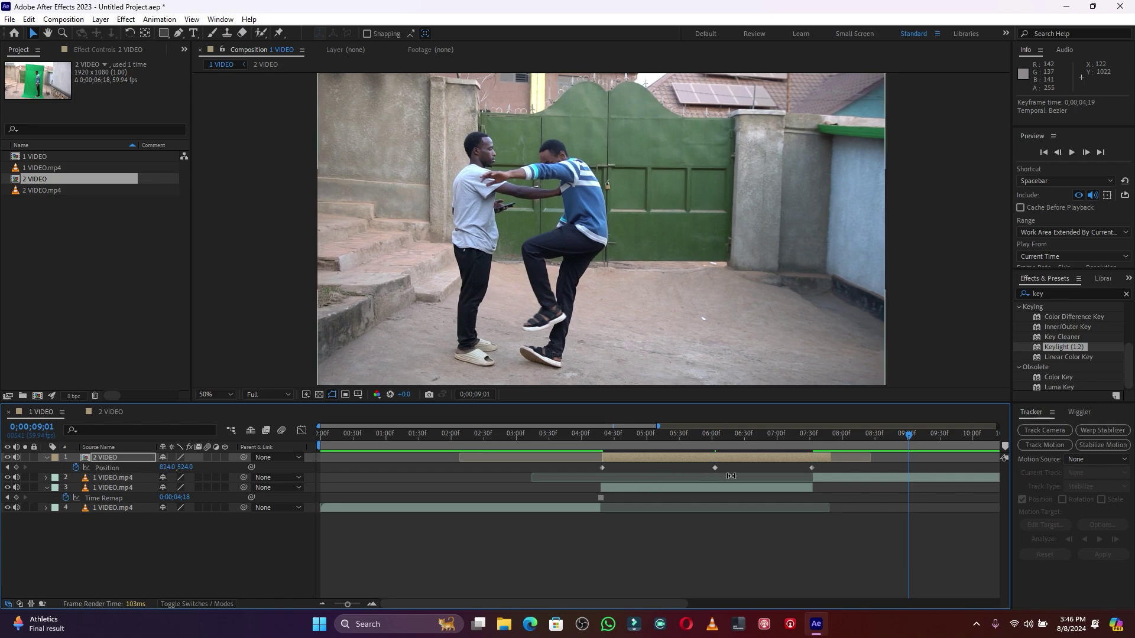
drag(837, 464, 587, 470)
right_click(603, 467)
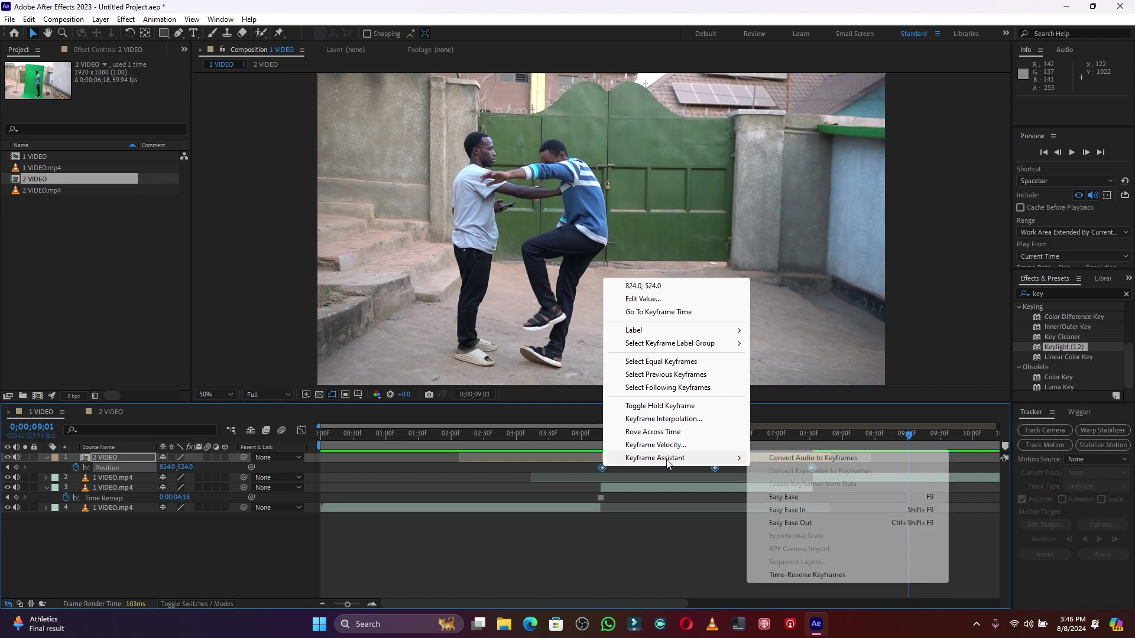
click(782, 497)
click(576, 436)
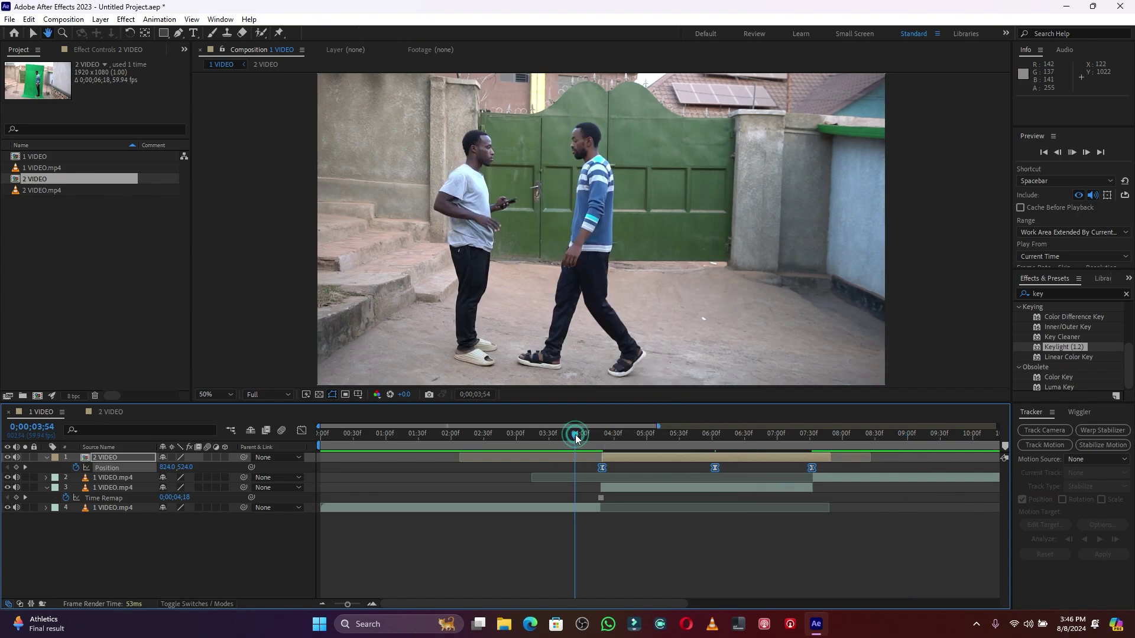
key(space)
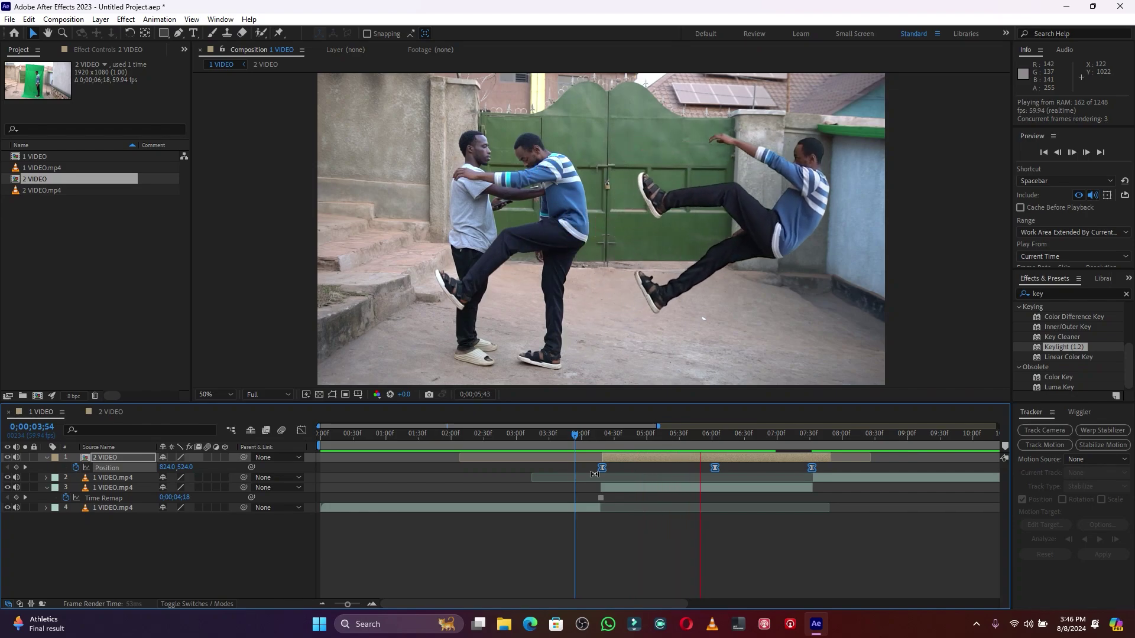
key(space)
Reshape the first half of 2 VIDEO's Position speed graph to peak at about 3000 px/sec right after the first keyframe and ease into the middle one
mouse_move(633, 436)
mouse_down()
mouse_move(591, 440)
mouse_move(621, 438)
mouse_up()
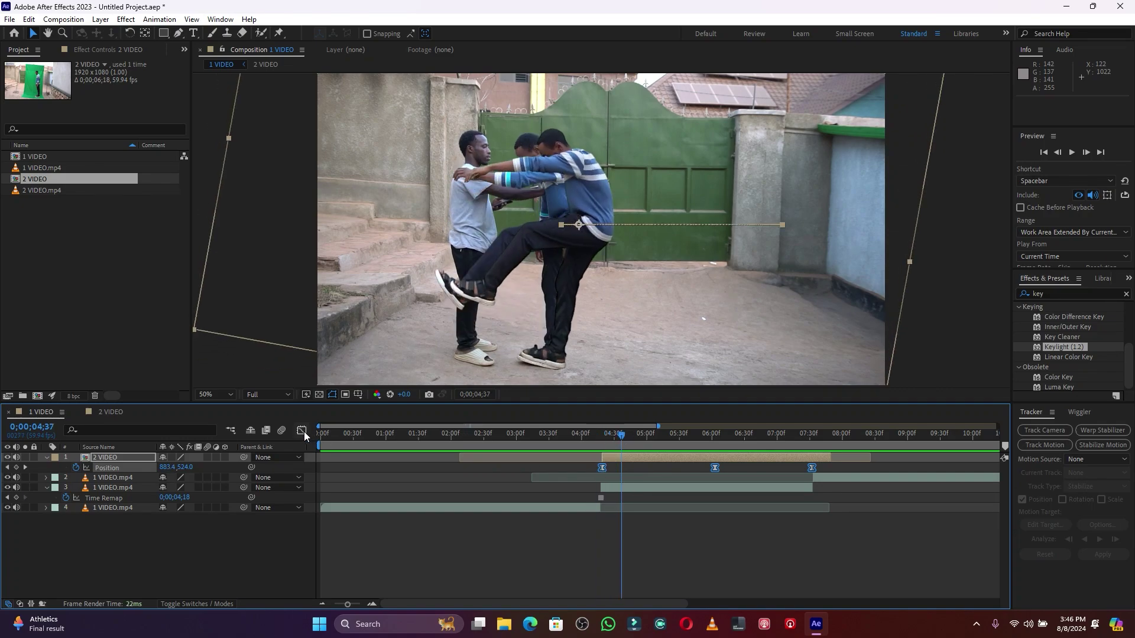
drag(563, 465, 824, 466)
click(302, 432)
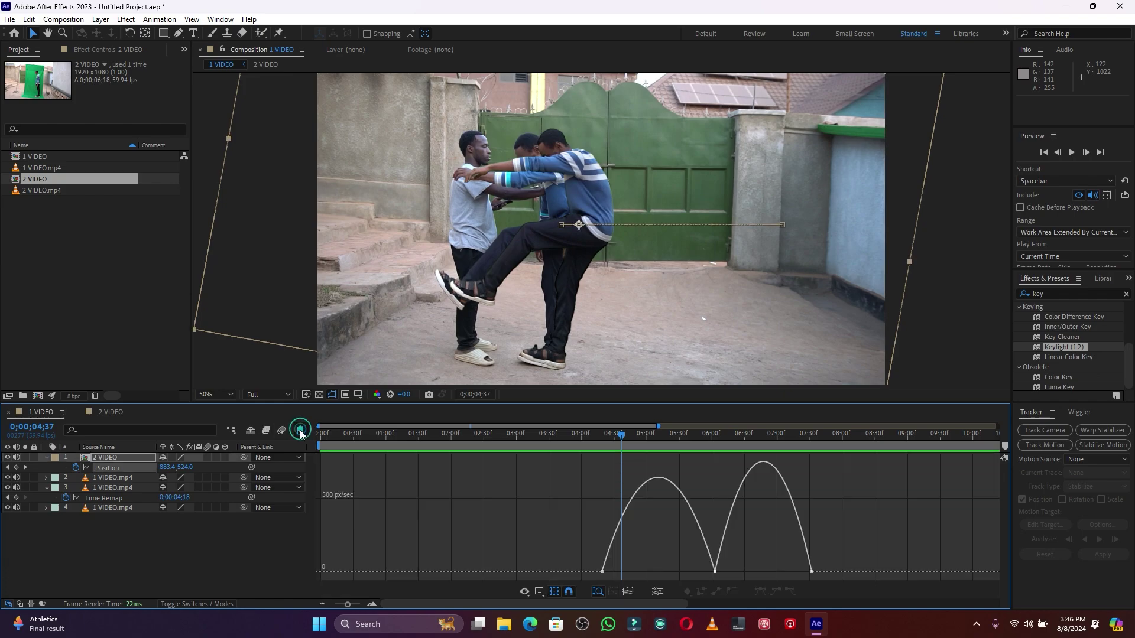
click(713, 572)
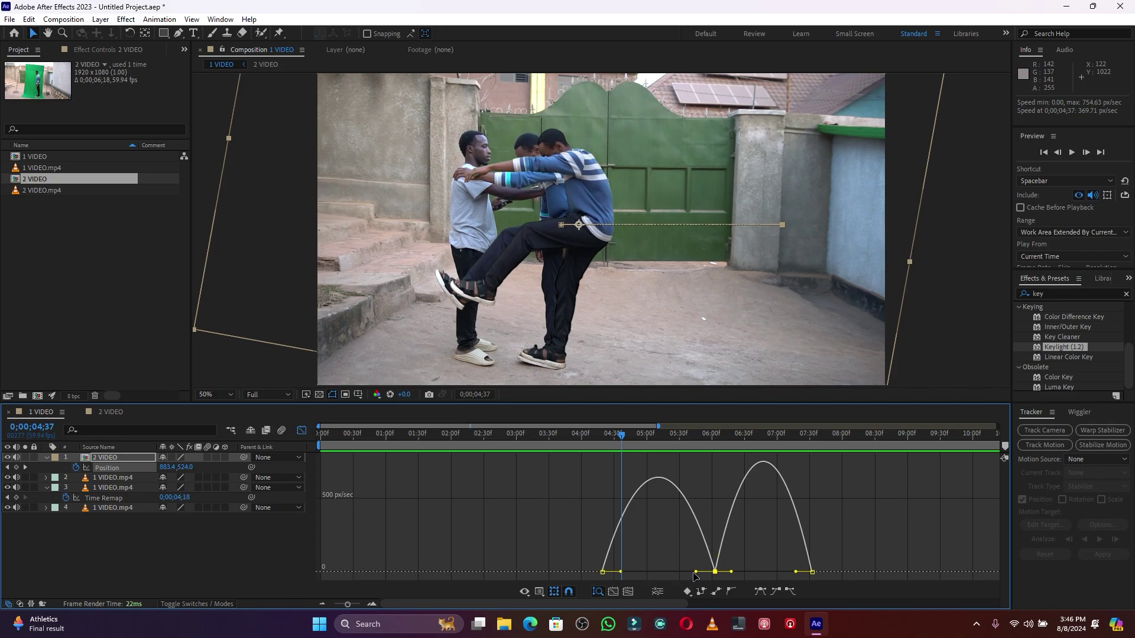
drag(695, 574, 603, 572)
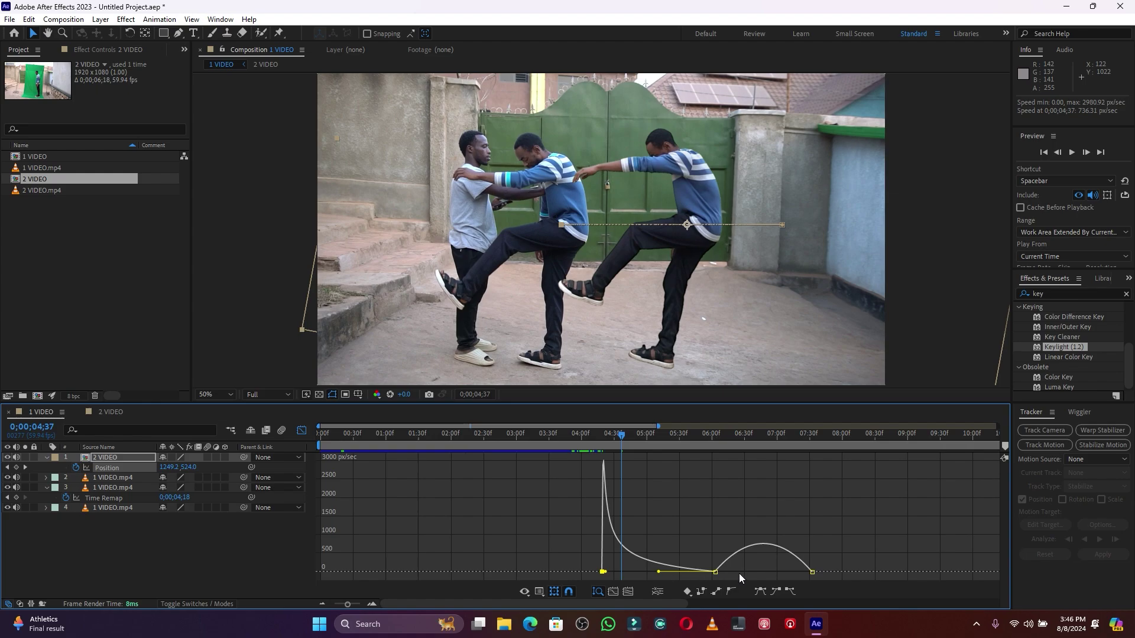
Reshape the second half of the Position speed graph to rise slowly from the middle keyframe and peak at about 2800 px/sec just before the last one
click(812, 572)
drag(797, 572, 809, 572)
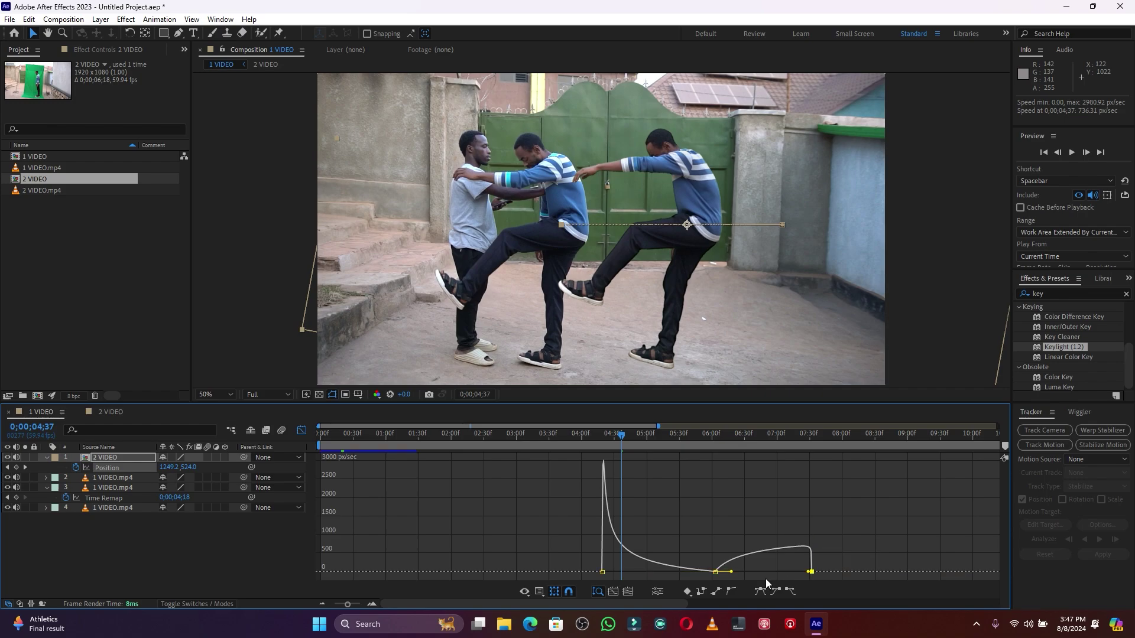
drag(729, 573, 751, 572)
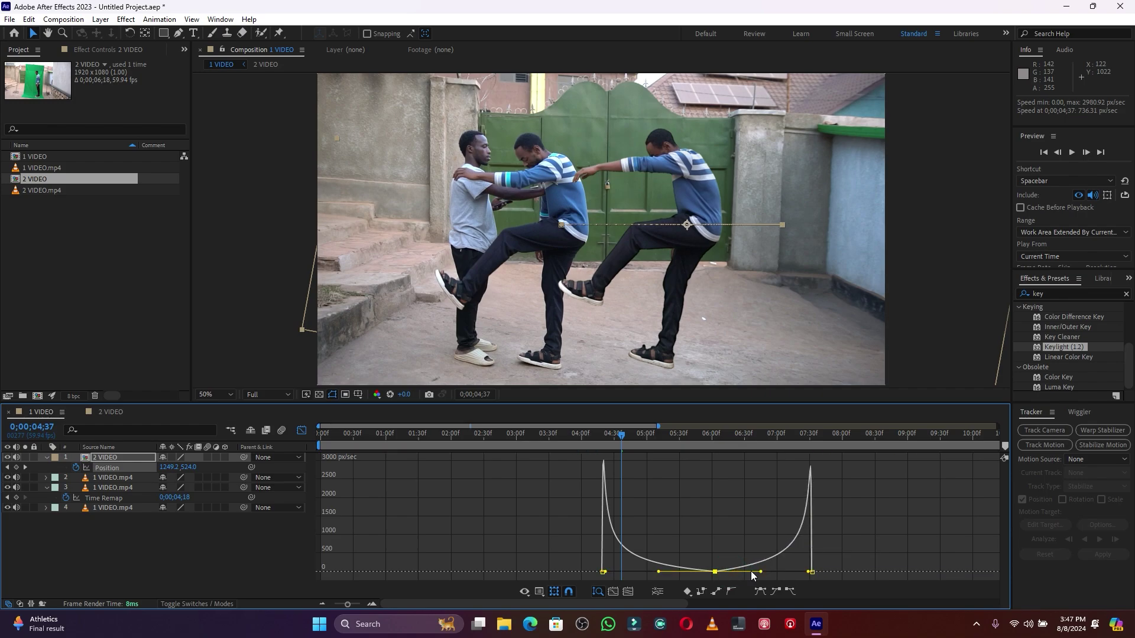
Preview the reshaped kick motion from about 0;00;03;05
click(524, 439)
key(space)
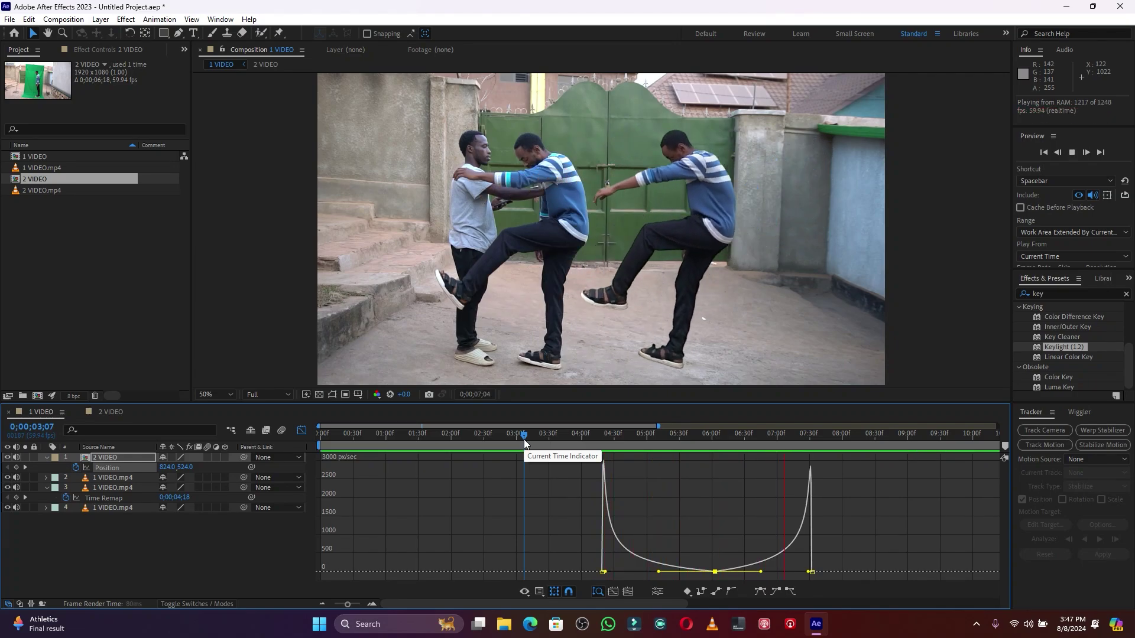
click(523, 434)
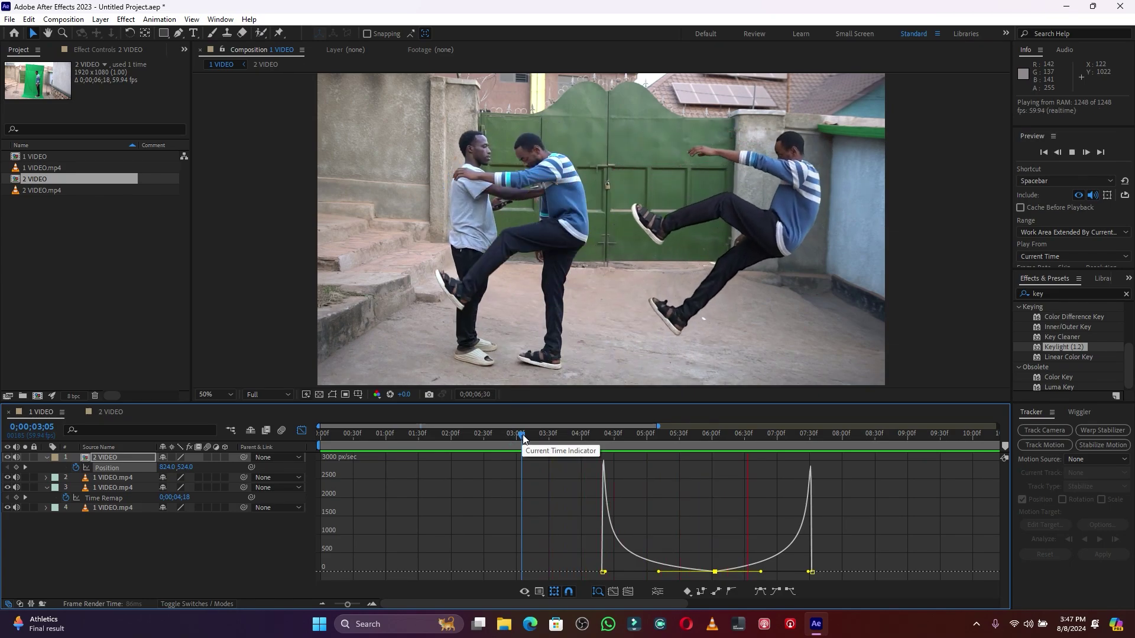
key(space)
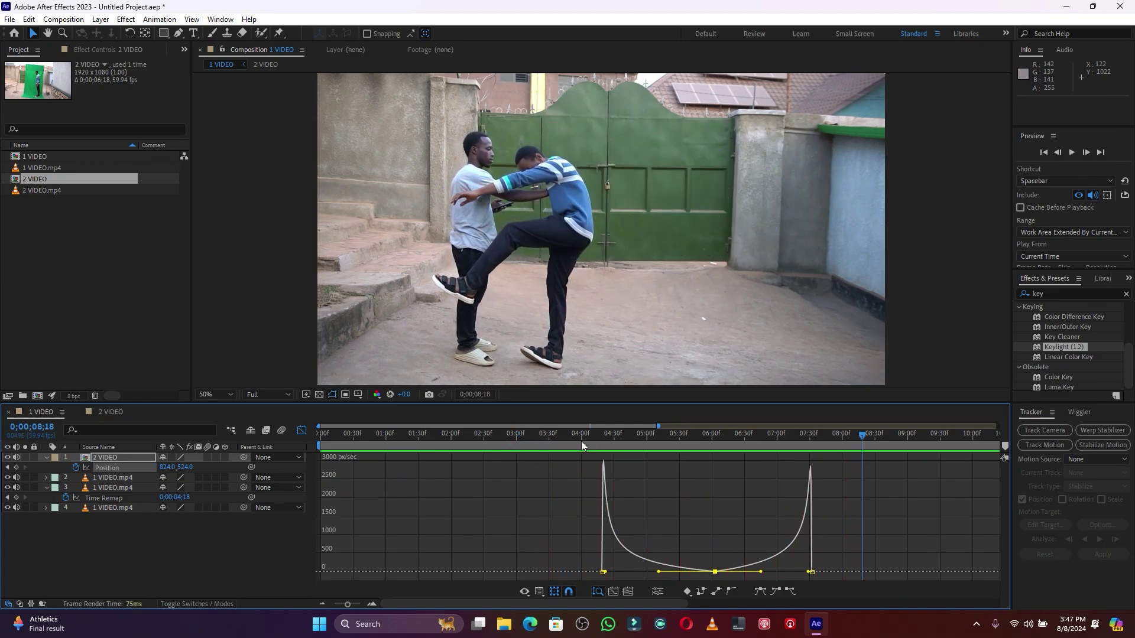
Close the Graph Editor and replay the kick animation from 0;00;03;59
drag(615, 438, 581, 440)
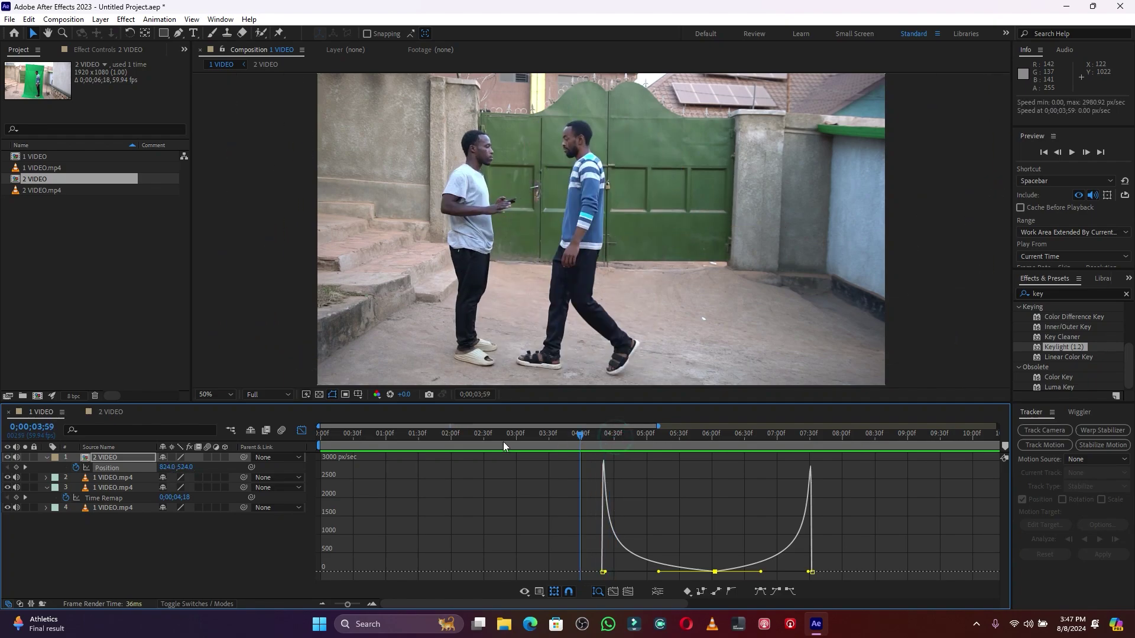
click(300, 431)
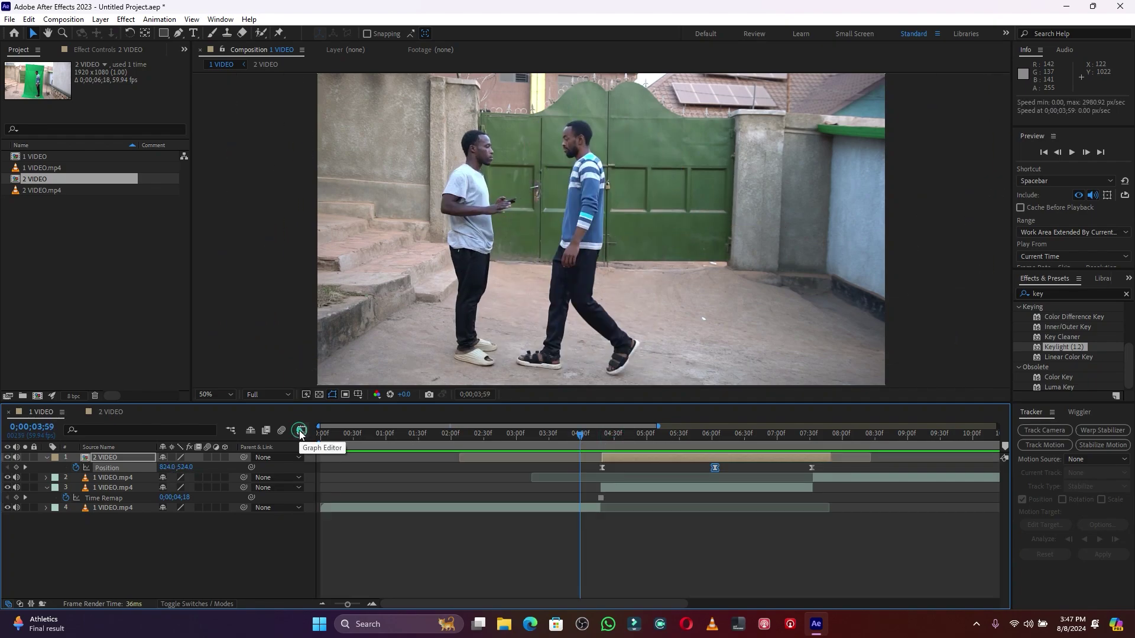
click(695, 555)
key(space)
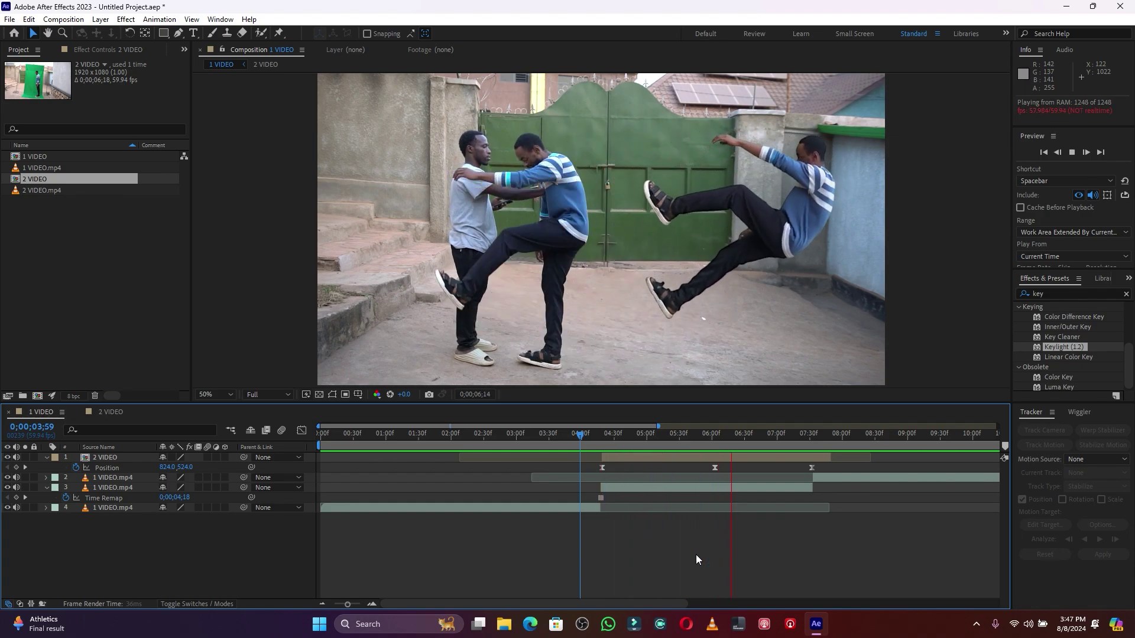
key(space)
Add an Opacity keyframe of 100% to the 2 VIDEO layer at 0;00;04;23, just after the freeze begins
key(equal)
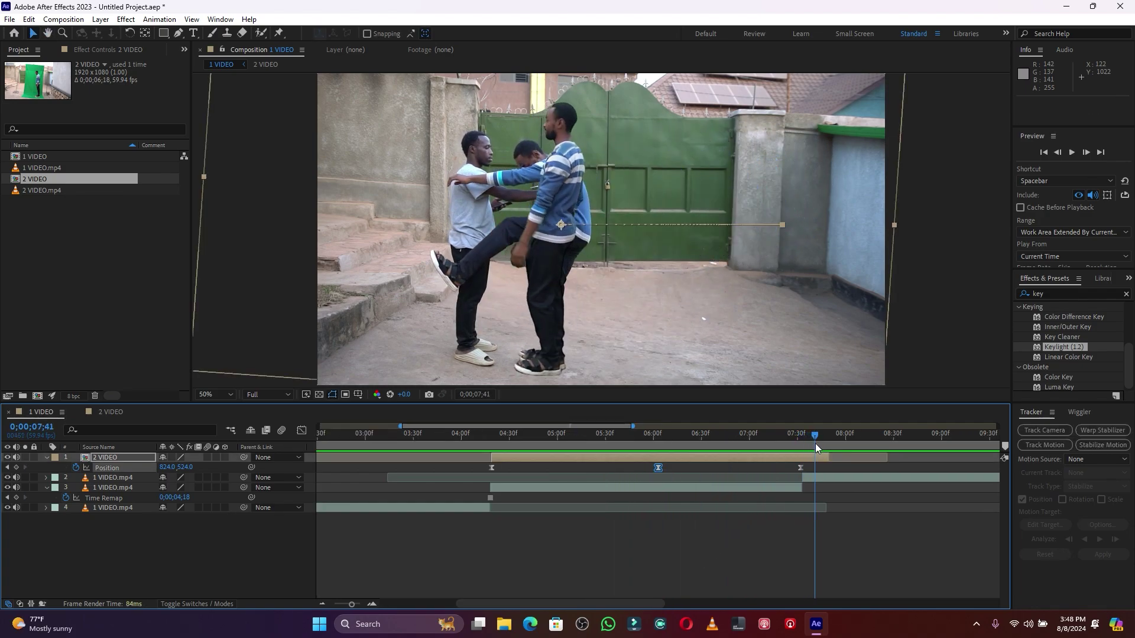
drag(502, 434, 479, 436)
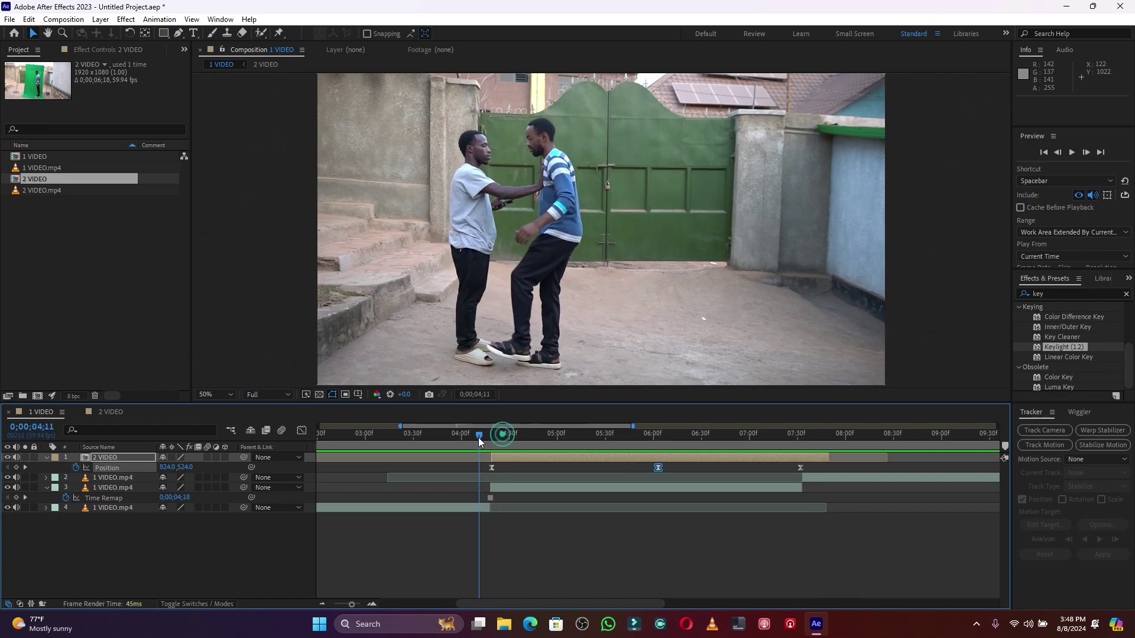
click(346, 604)
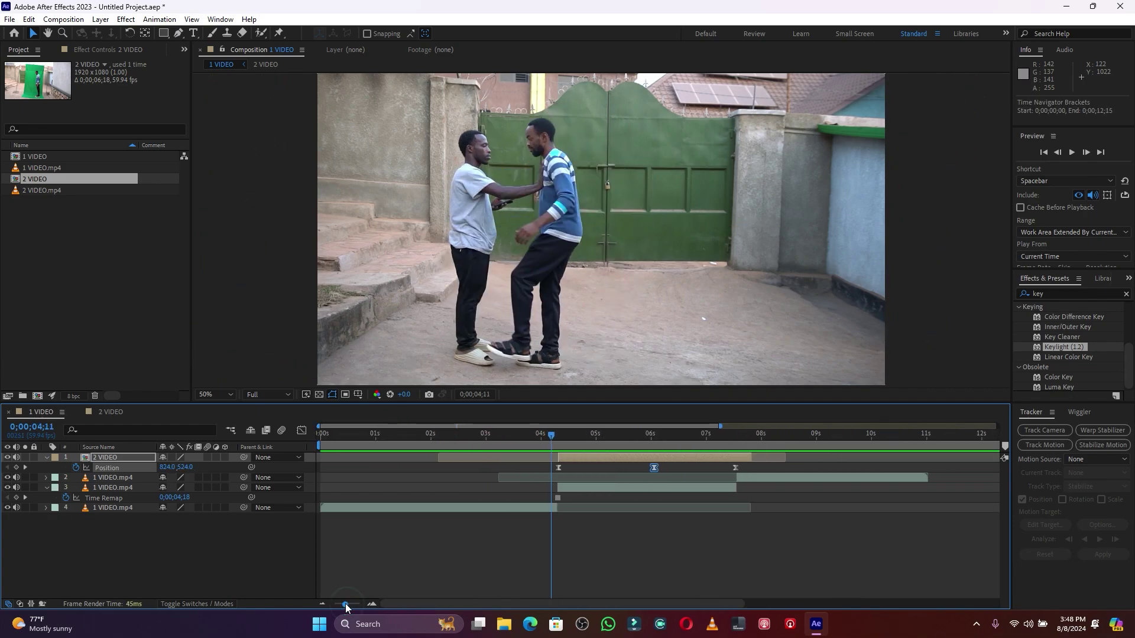
drag(349, 604, 359, 604)
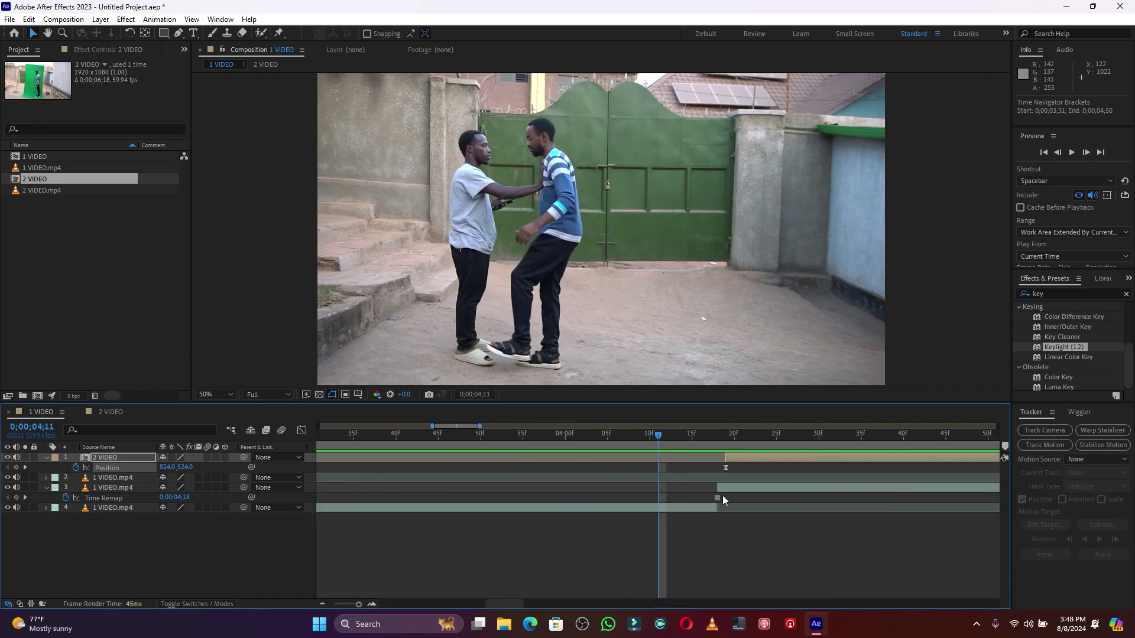
drag(725, 438, 760, 437)
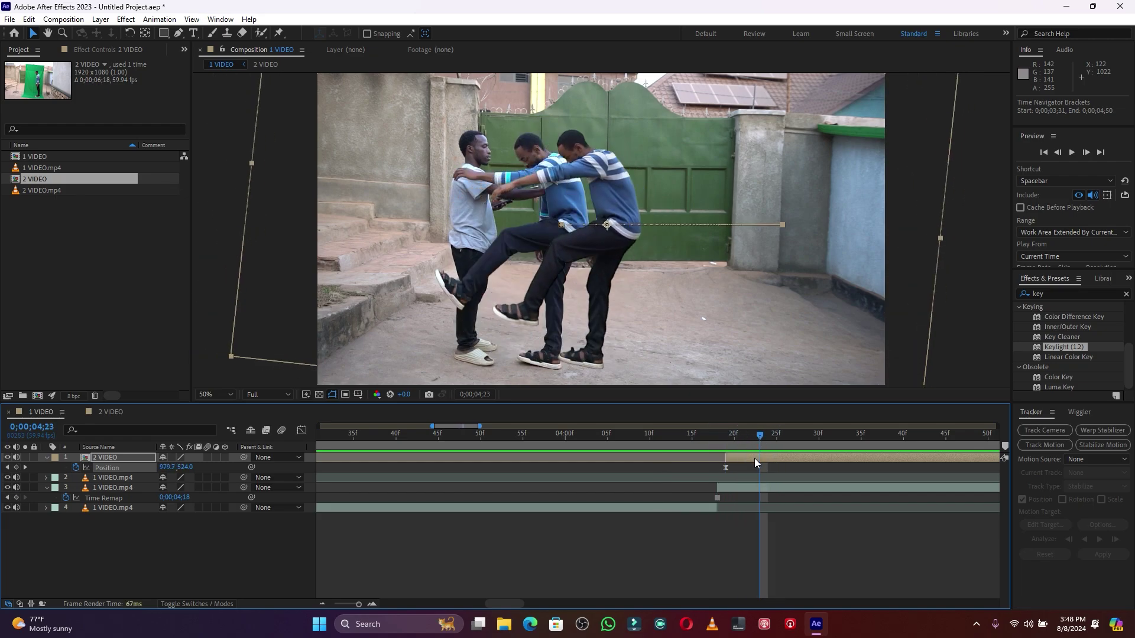
click(753, 460)
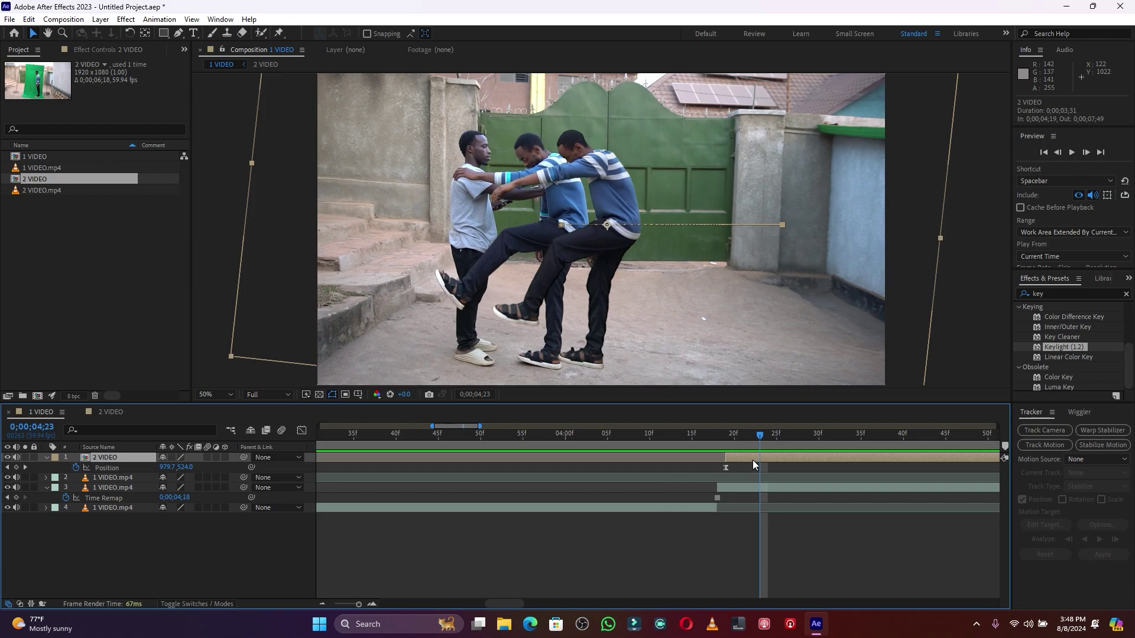
click(47, 458)
click(47, 458)
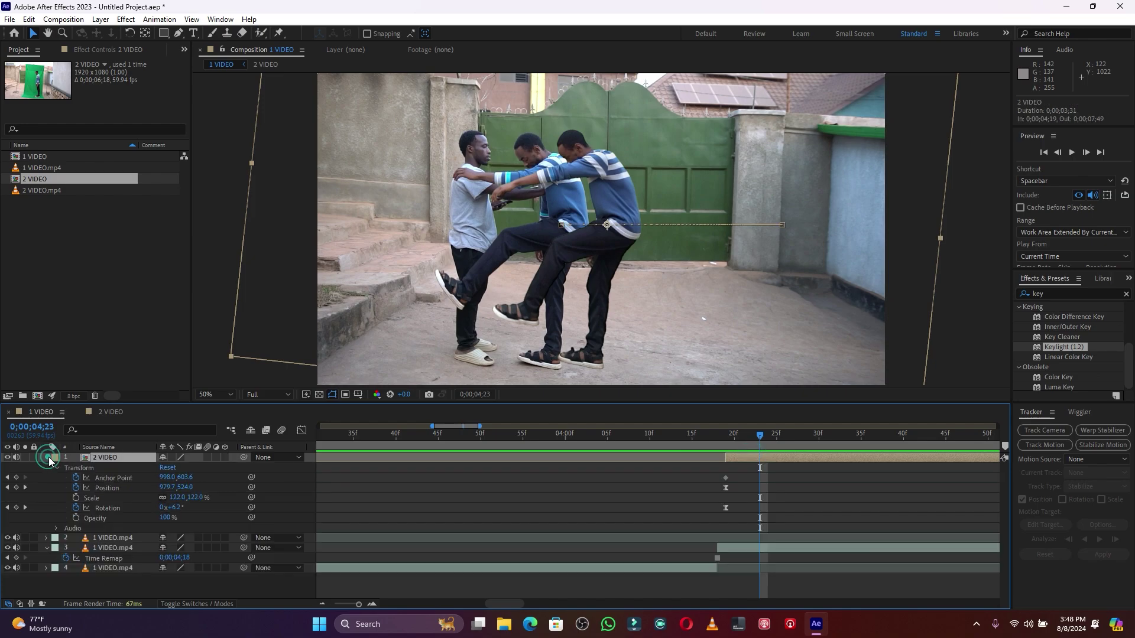
click(76, 519)
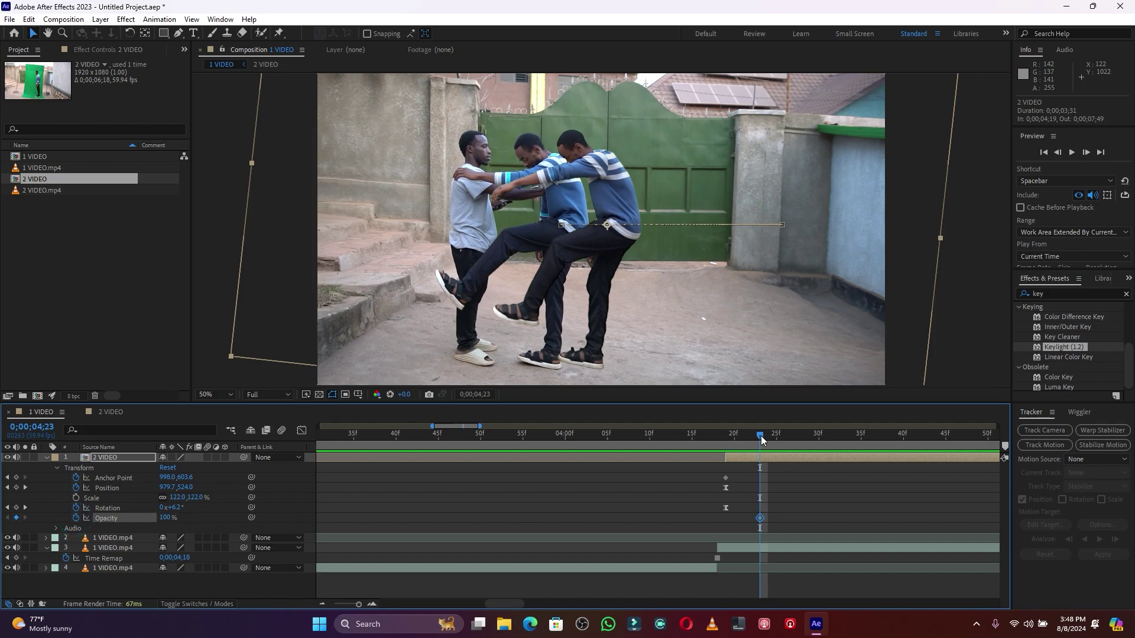
Set the 2 VIDEO layer's Opacity to 0% at 0;00;04;19 and preview the fade-in
drag(760, 435, 731, 441)
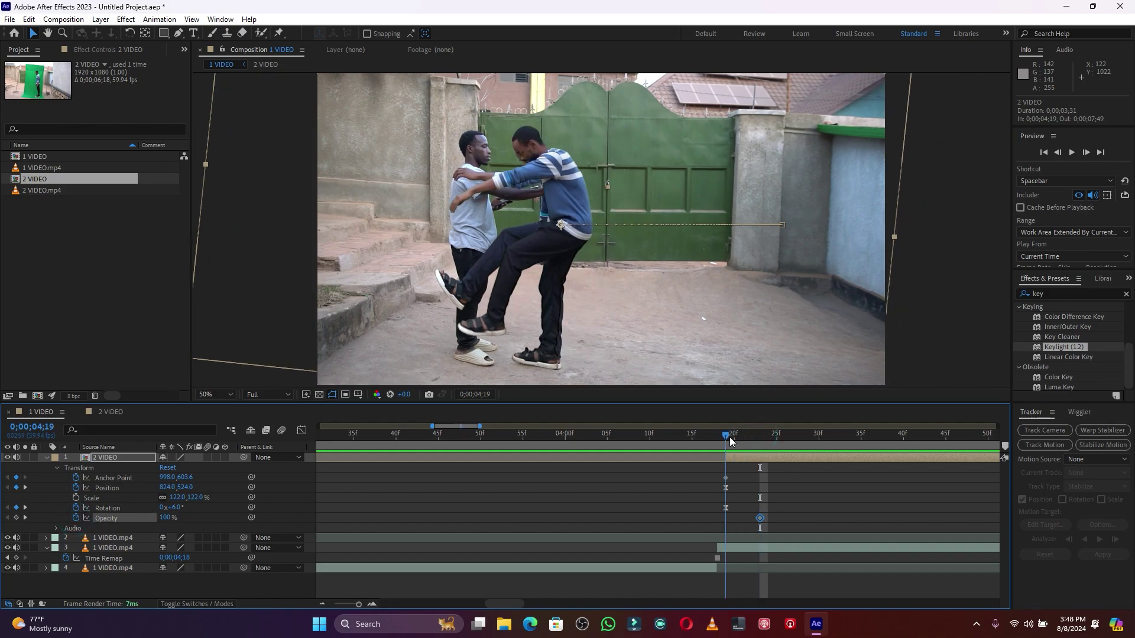
click(164, 519)
text(0)
key(Return)
key(space)
key(space)
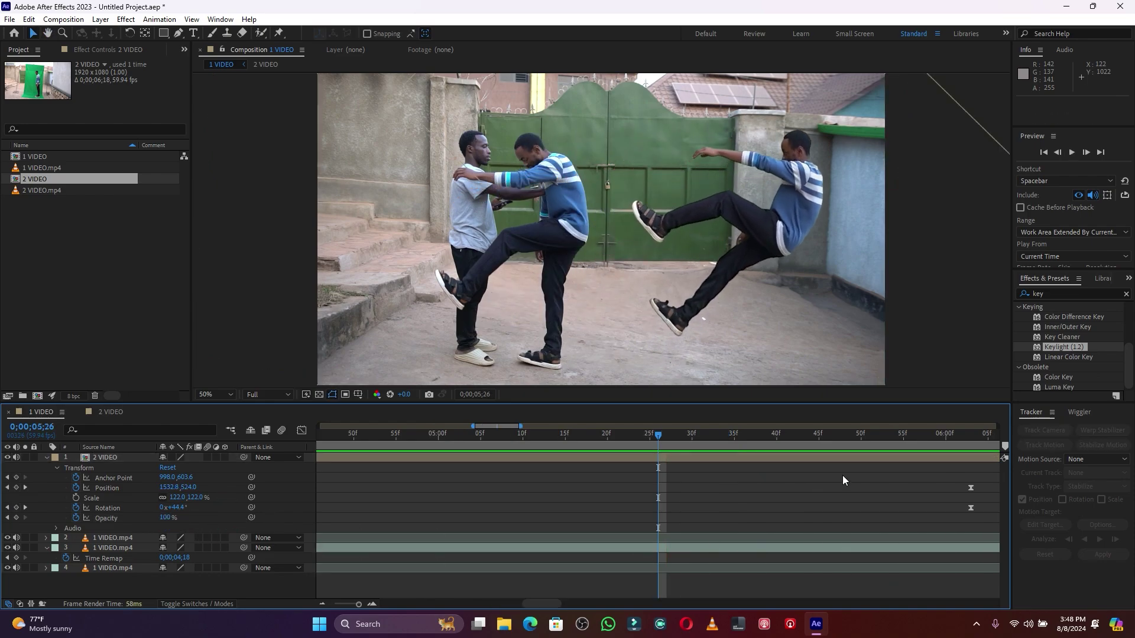
Add a 100% Opacity keyframe to the 2 VIDEO layer at 0;00;07;28, shortly before the freeze ends
drag(357, 602, 350, 602)
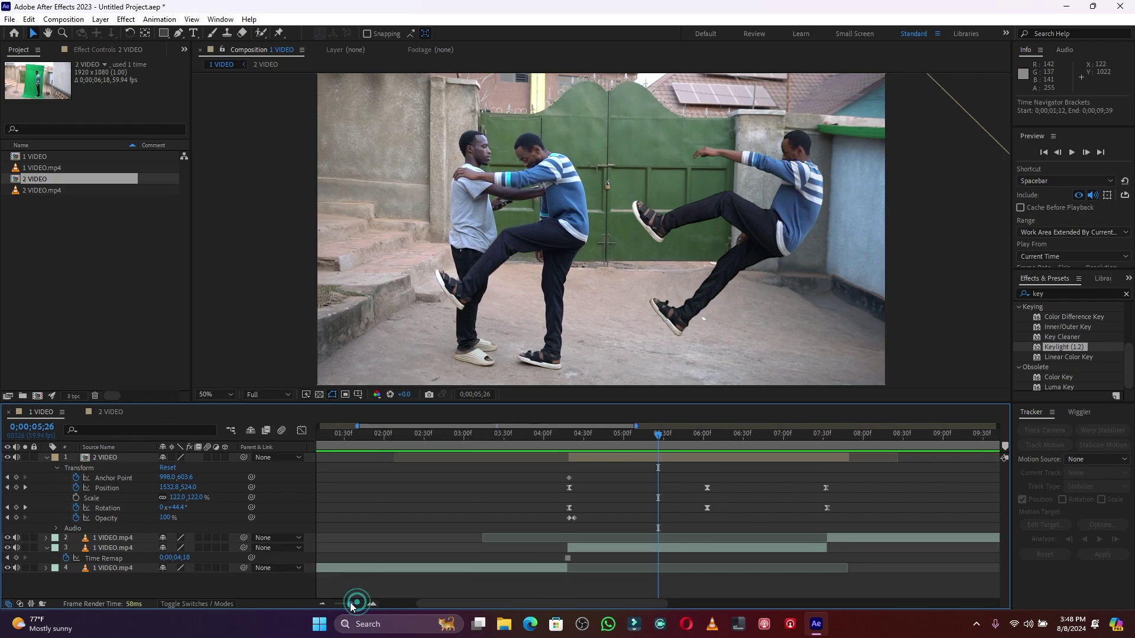
drag(796, 442, 813, 443)
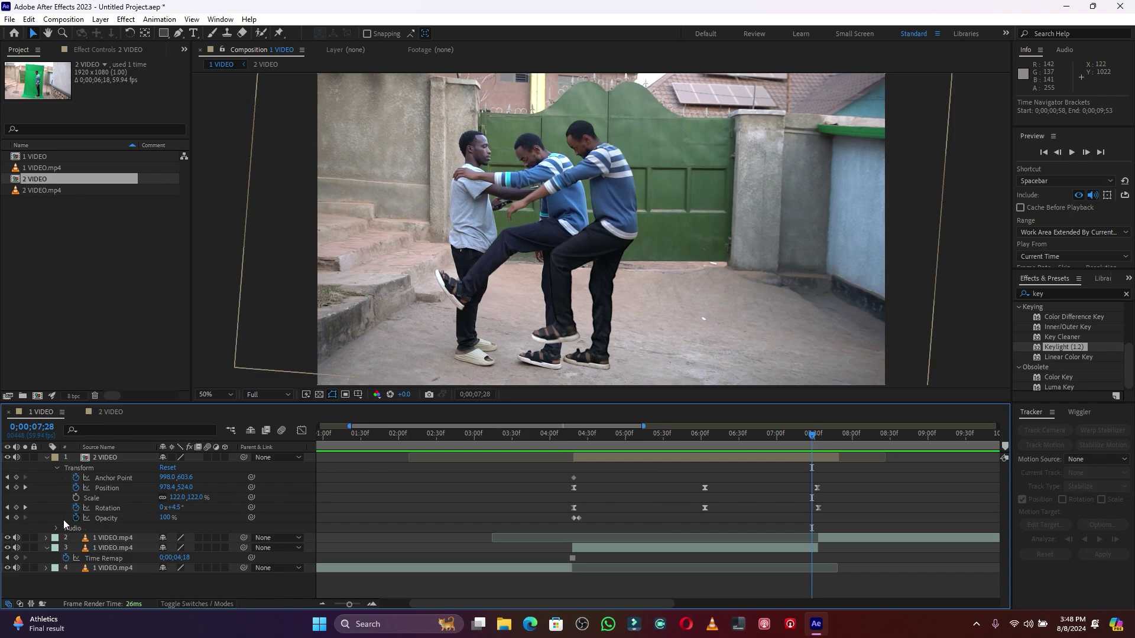
click(16, 518)
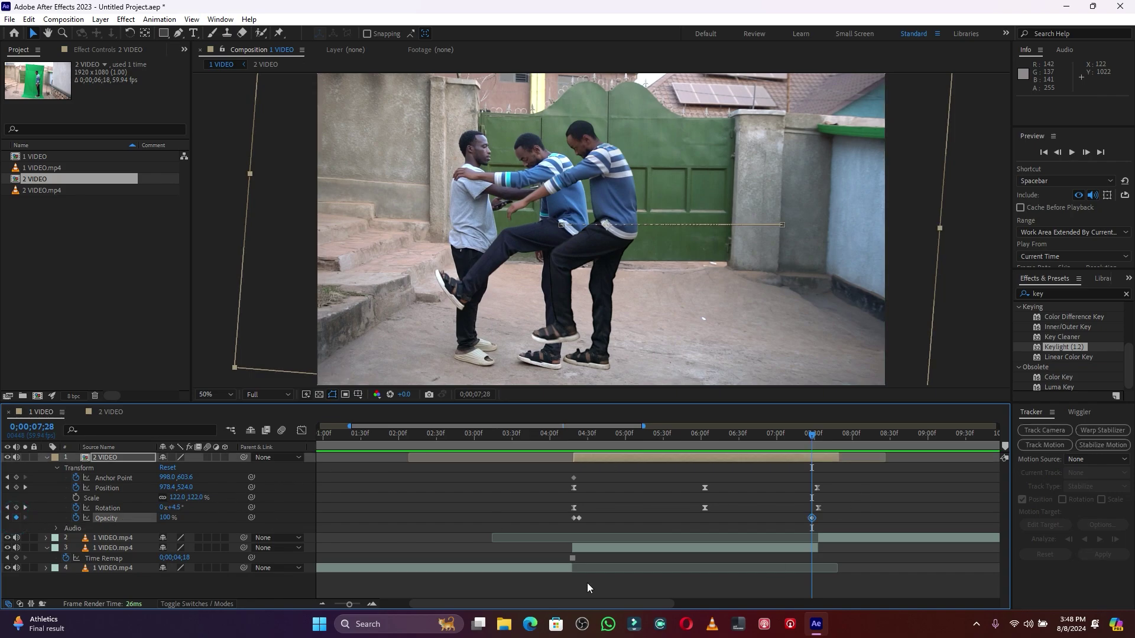
Set the 2 VIDEO layer's Opacity to 0% at 0;00;07;33 so the keyed kicker fades out
drag(348, 606, 354, 604)
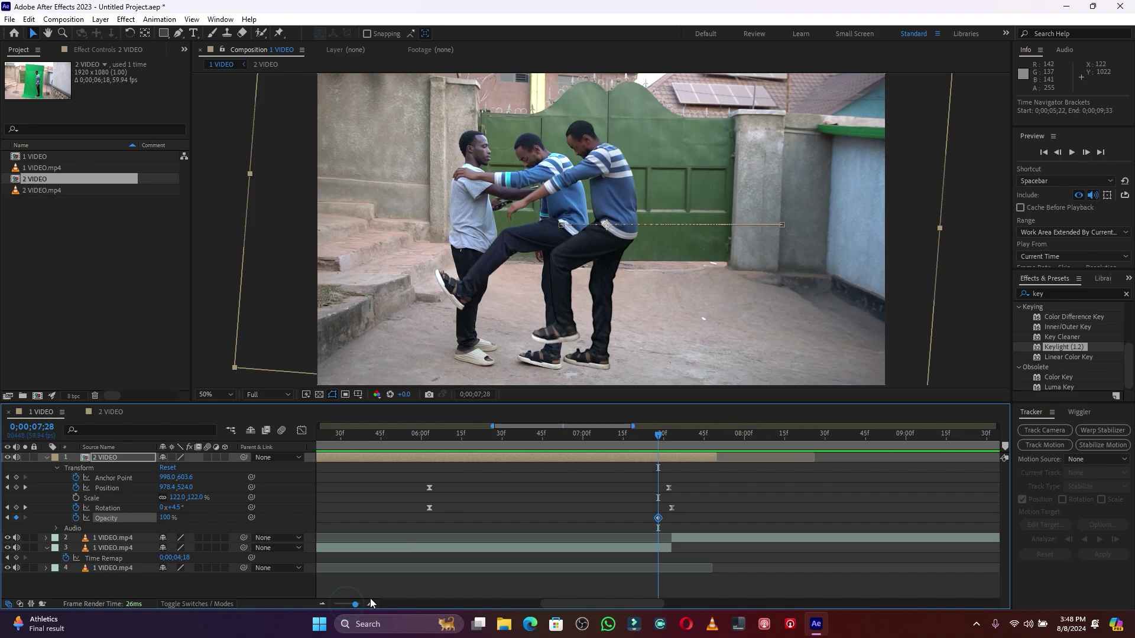
drag(658, 437, 671, 437)
drag(168, 517, 75, 514)
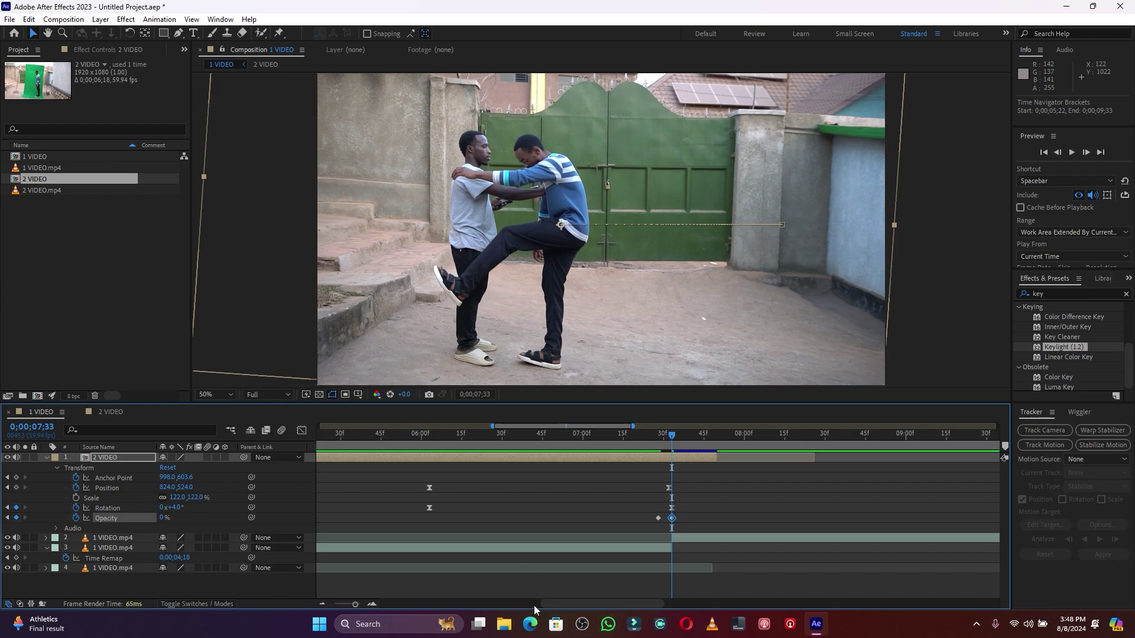
Preview the composition from about 0;00;04;12 to check the keyed kicker's fade-in and fade-out across the freeze frame
drag(343, 606, 339, 605)
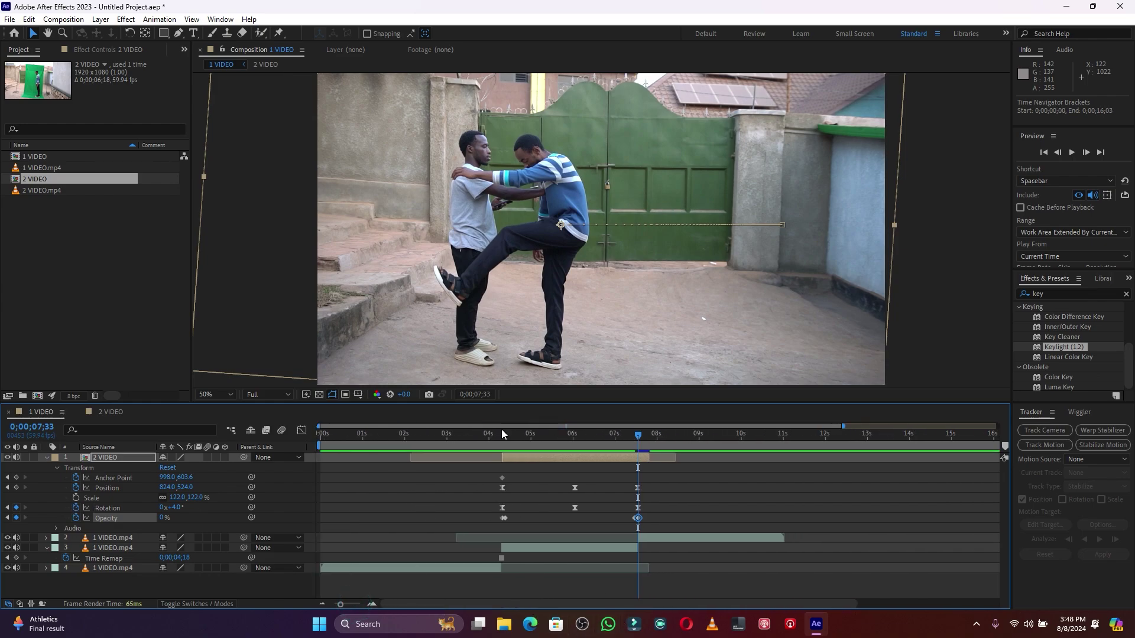
click(498, 434)
key(space)
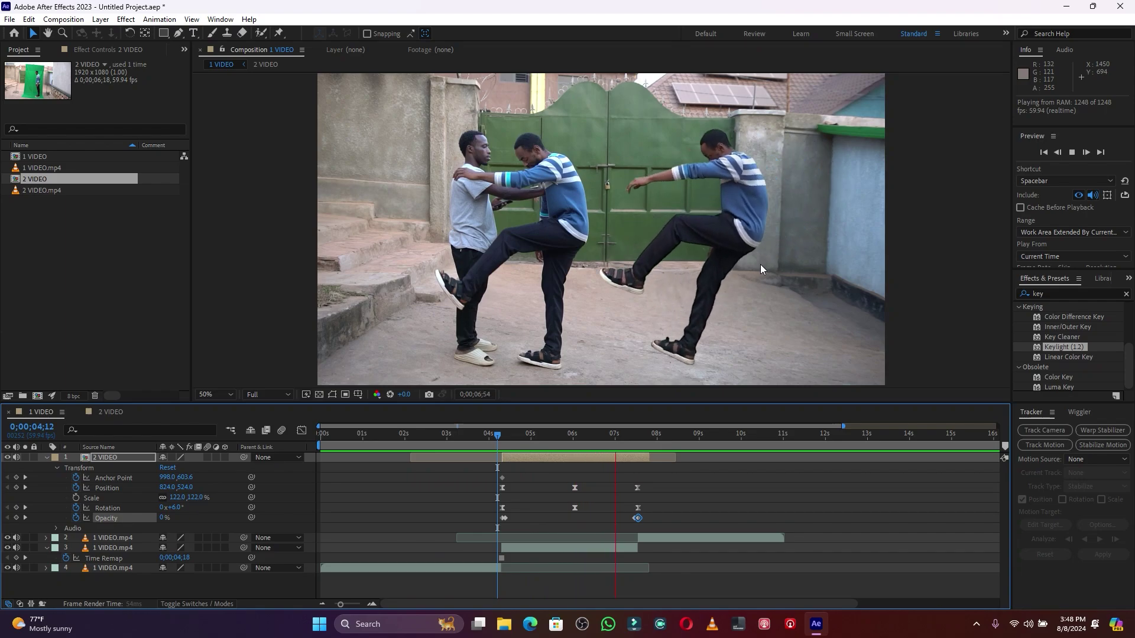
key(space)
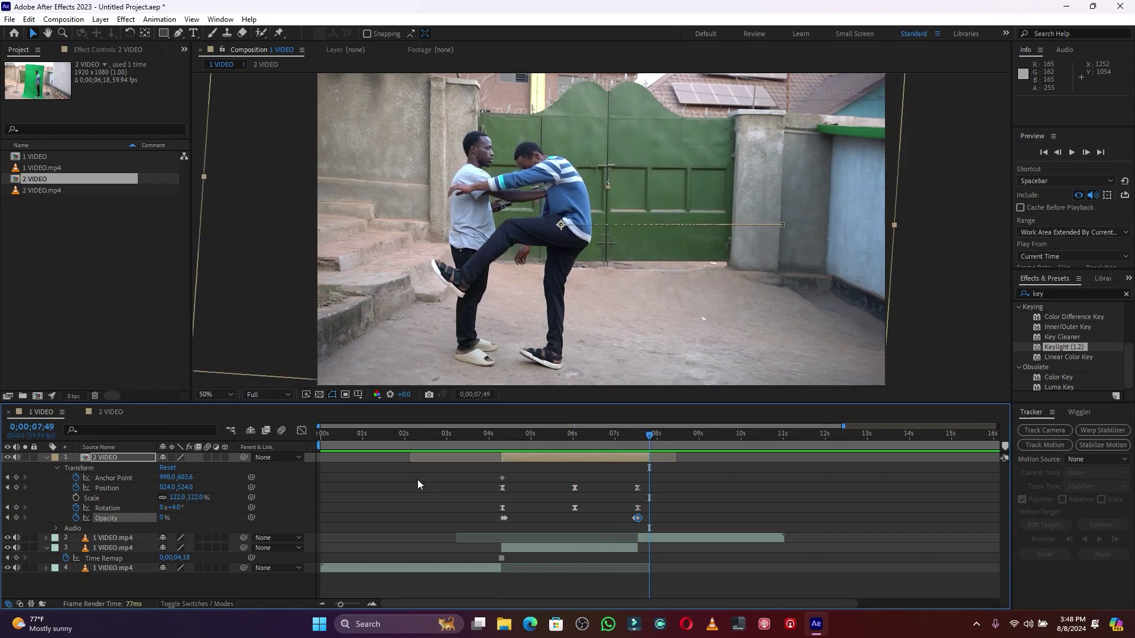
Enable motion blur for the 2 VIDEO layer and the composition, and preview the kick from 0;00;03;45
click(208, 457)
click(478, 436)
key(space)
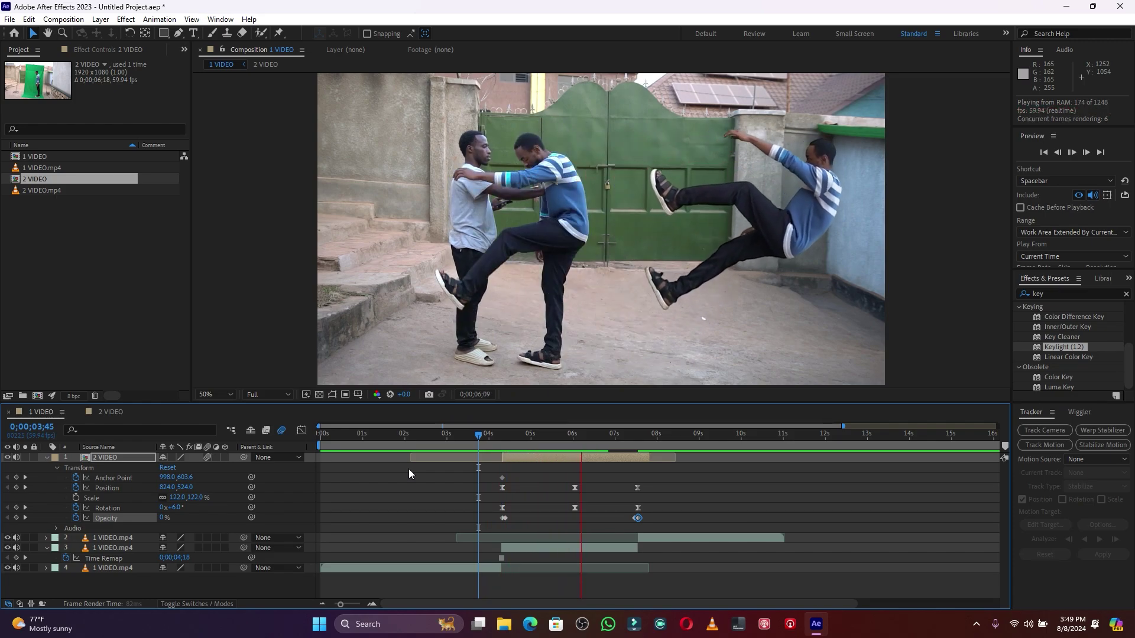
key(space)
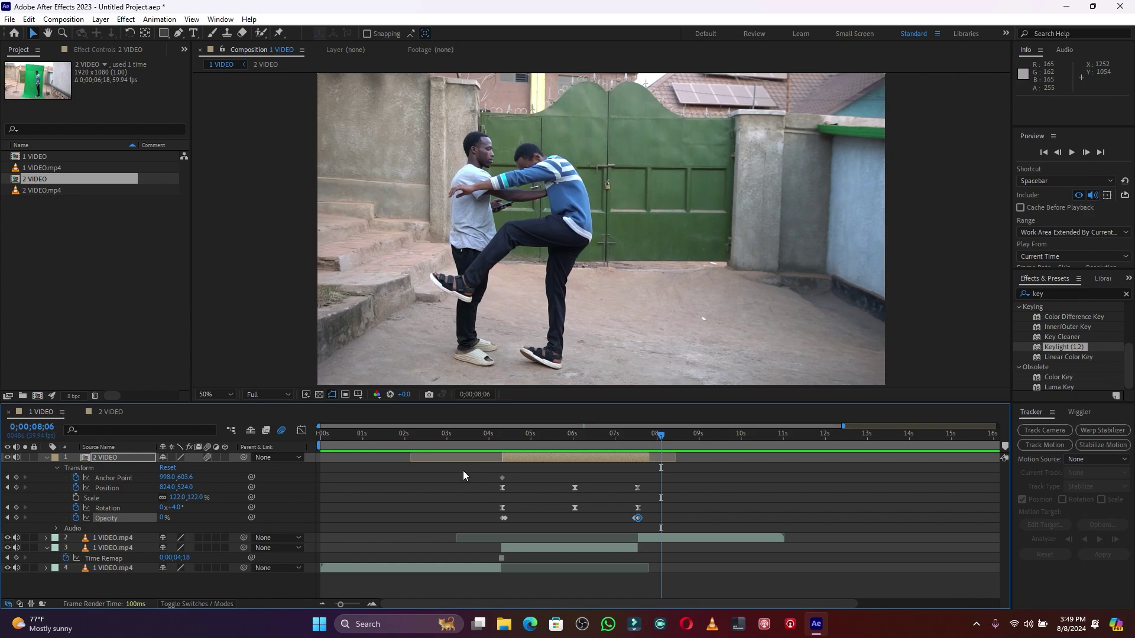
key(space)
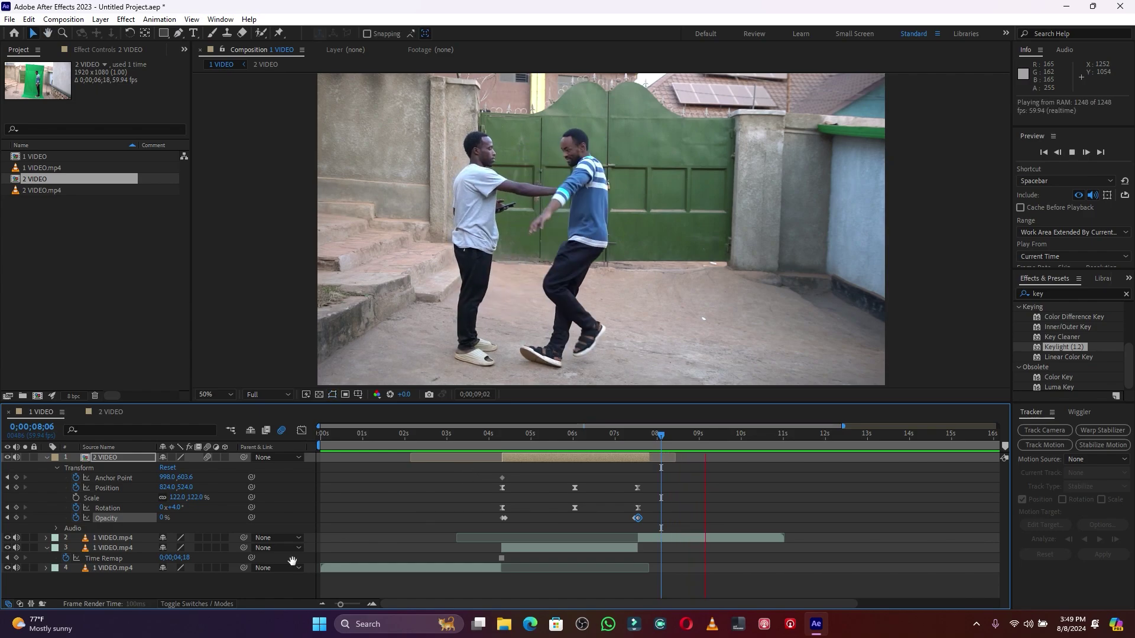
drag(340, 604, 337, 605)
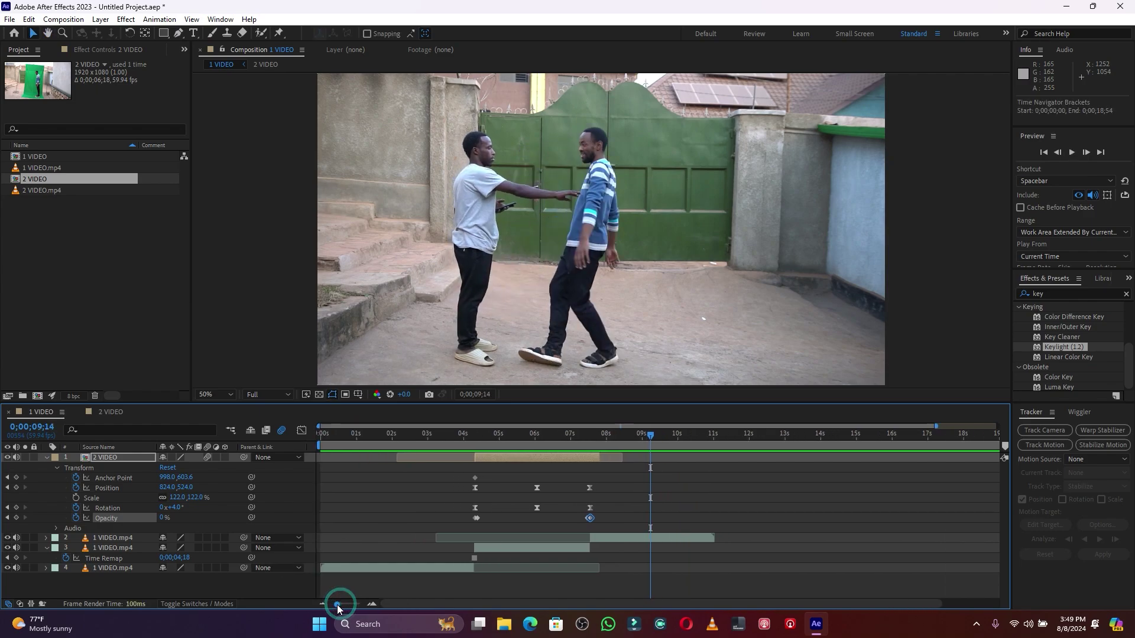
Lower the 2 VIDEO layer's Opacity keyframe at 0;00;04;23 to 74%
click(46, 459)
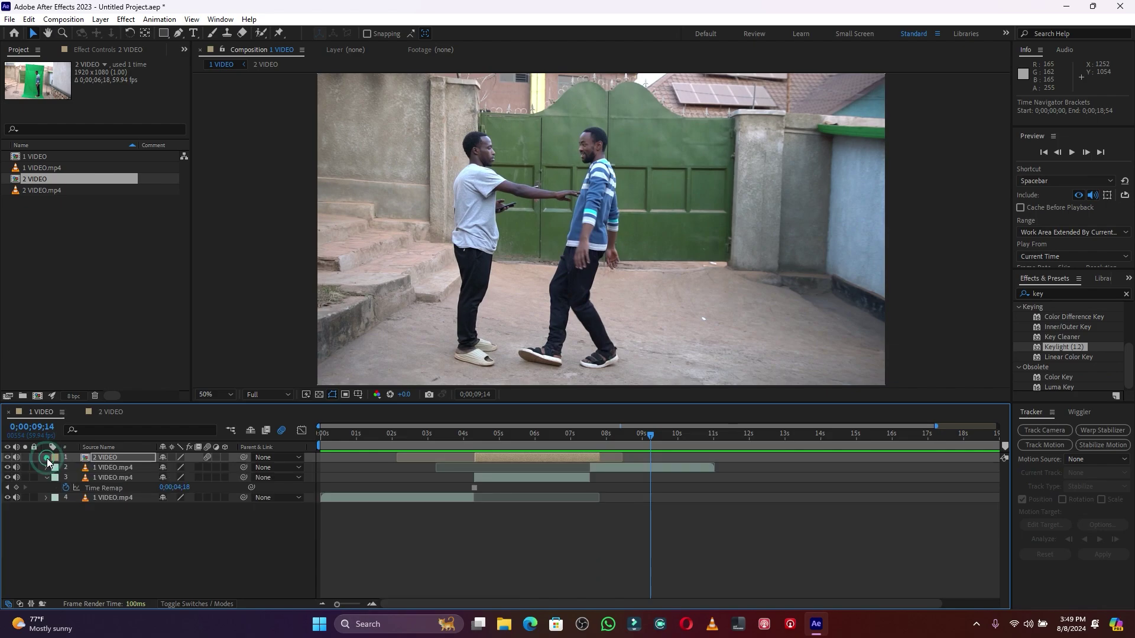
drag(477, 434, 511, 434)
drag(337, 604, 356, 605)
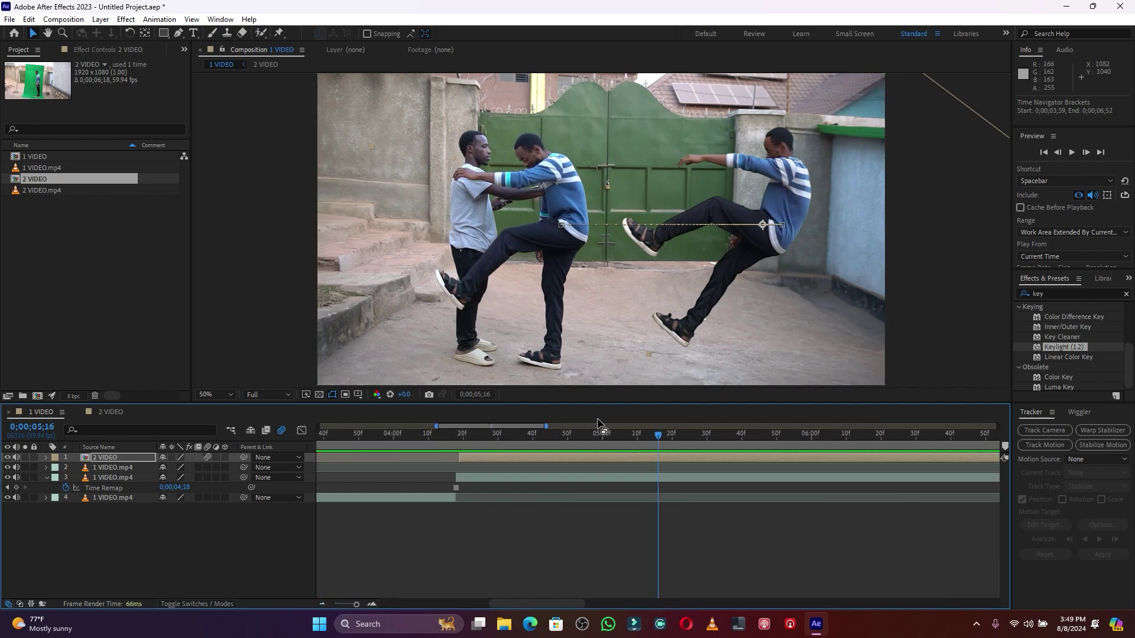
drag(657, 434, 491, 438)
click(487, 456)
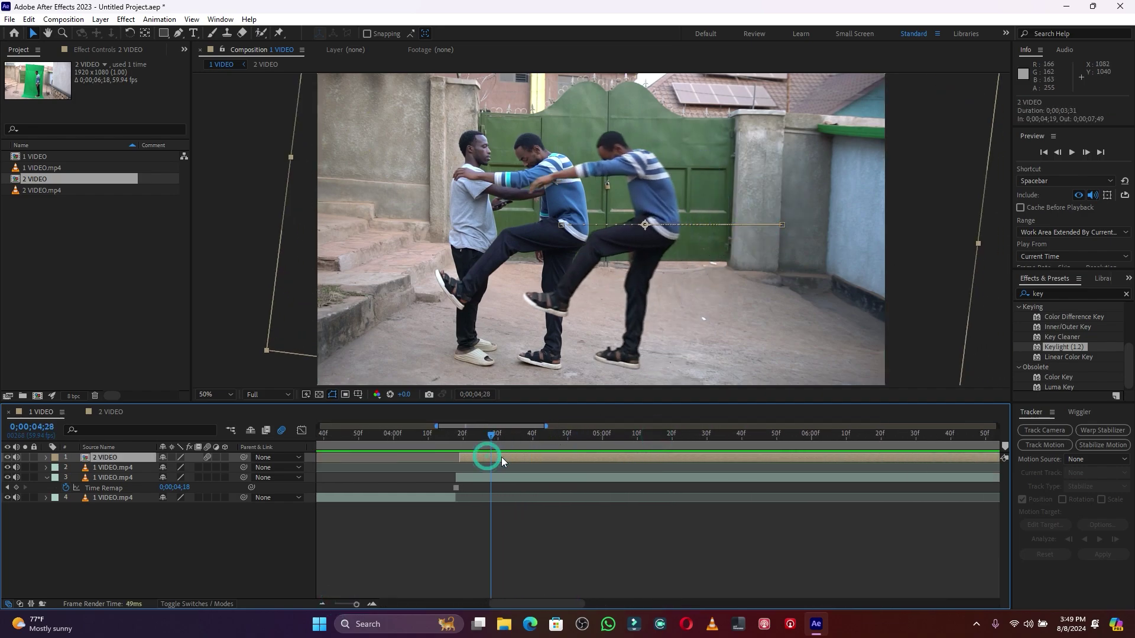
click(44, 457)
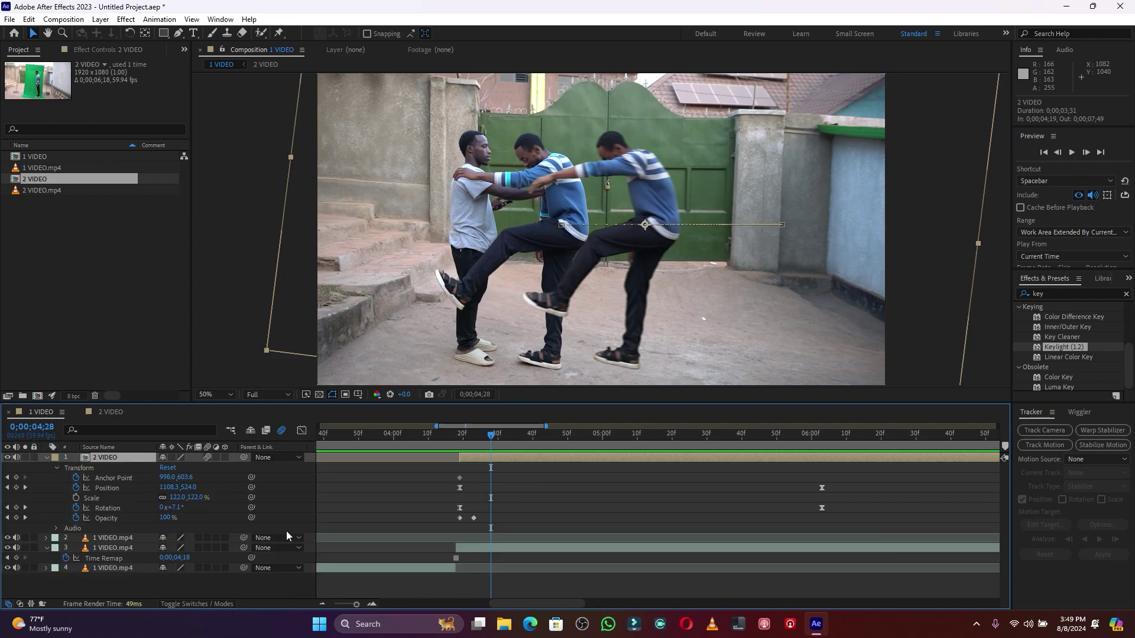
drag(493, 434, 477, 441)
click(473, 518)
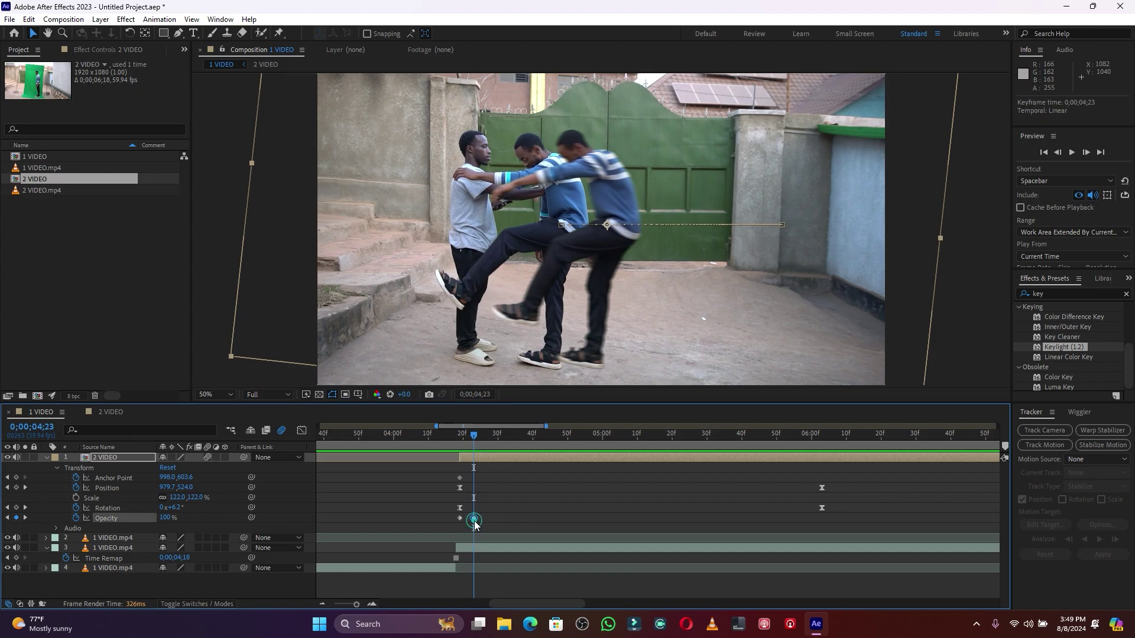
click(168, 517)
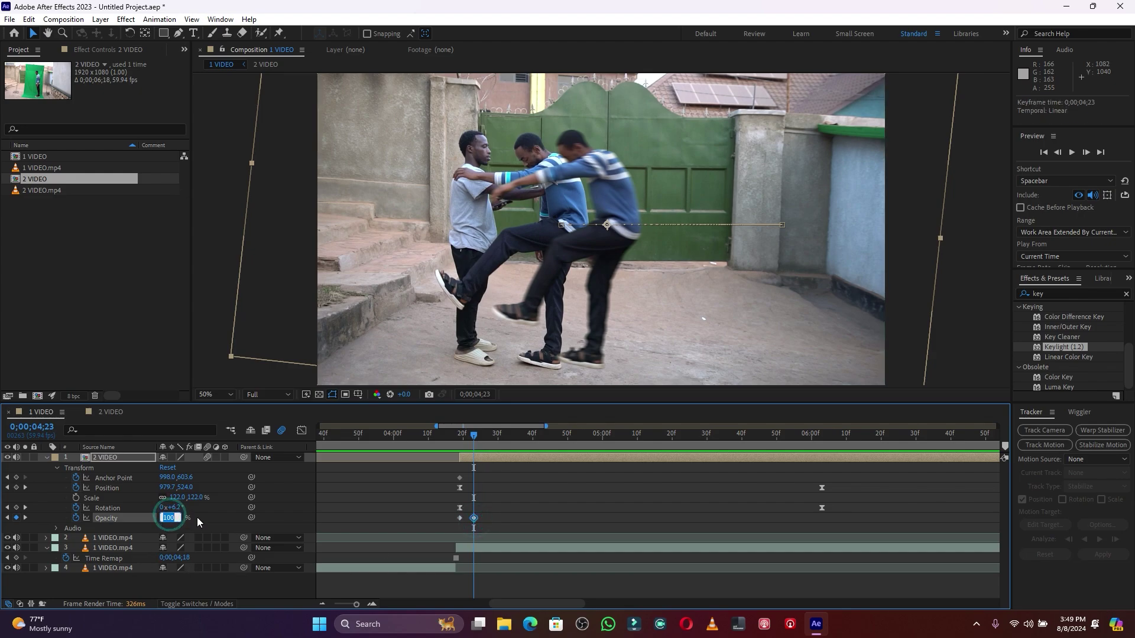
click(198, 518)
drag(166, 520, 156, 519)
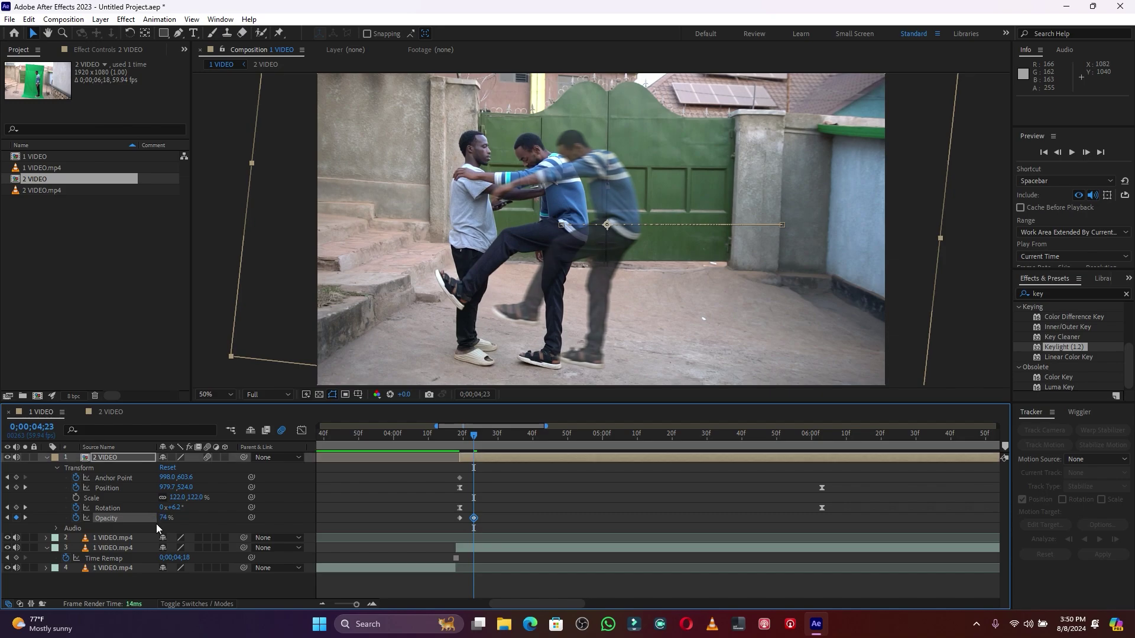
Move the 2 VIDEO layer's fade-out Opacity keyframe to 0;00;07;27 and set its value to 80%
drag(355, 604, 346, 605)
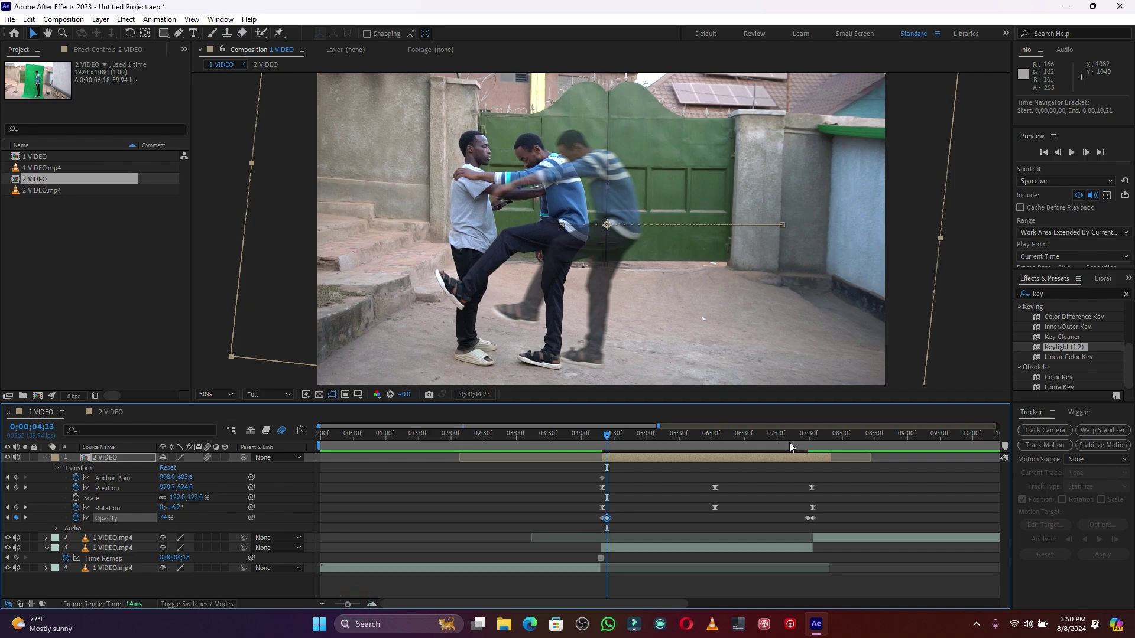
click(806, 435)
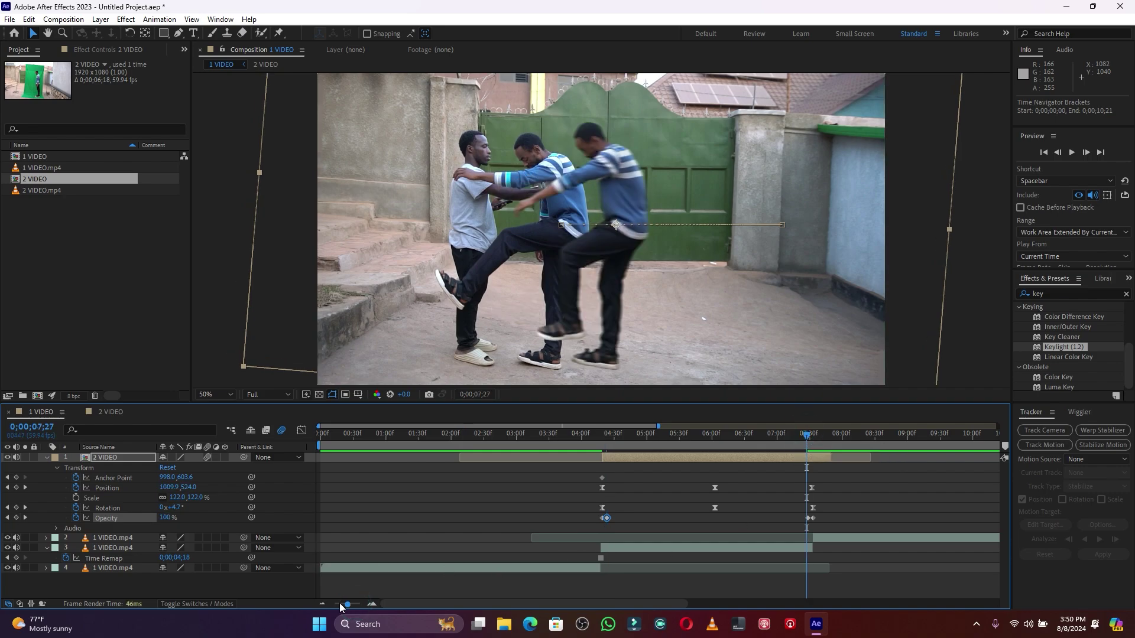
drag(347, 604, 359, 604)
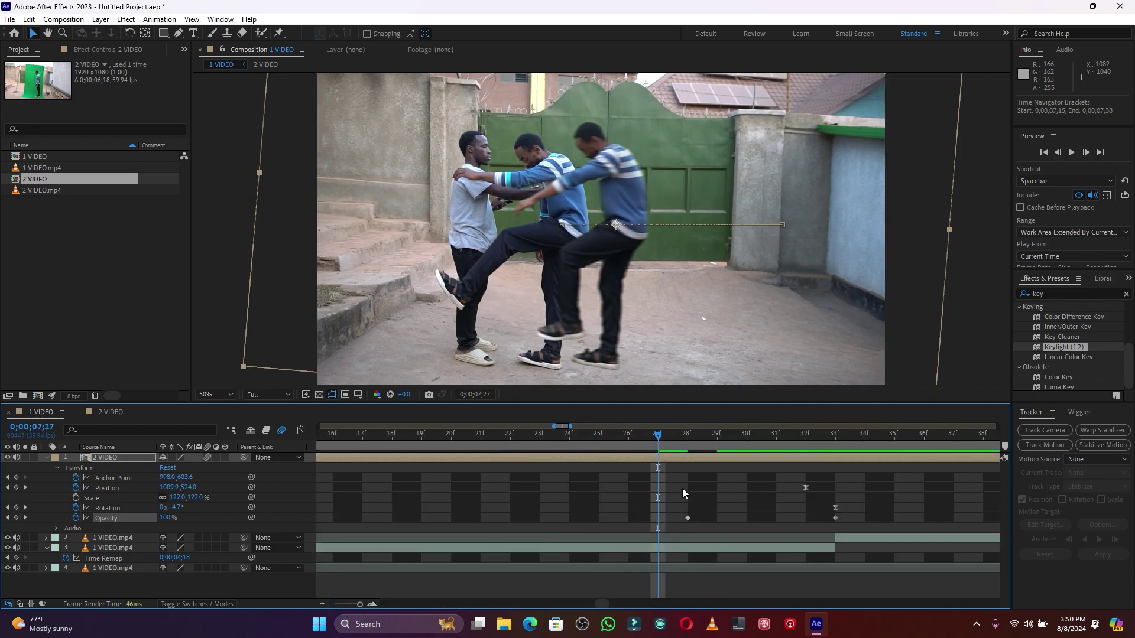
drag(687, 517, 661, 527)
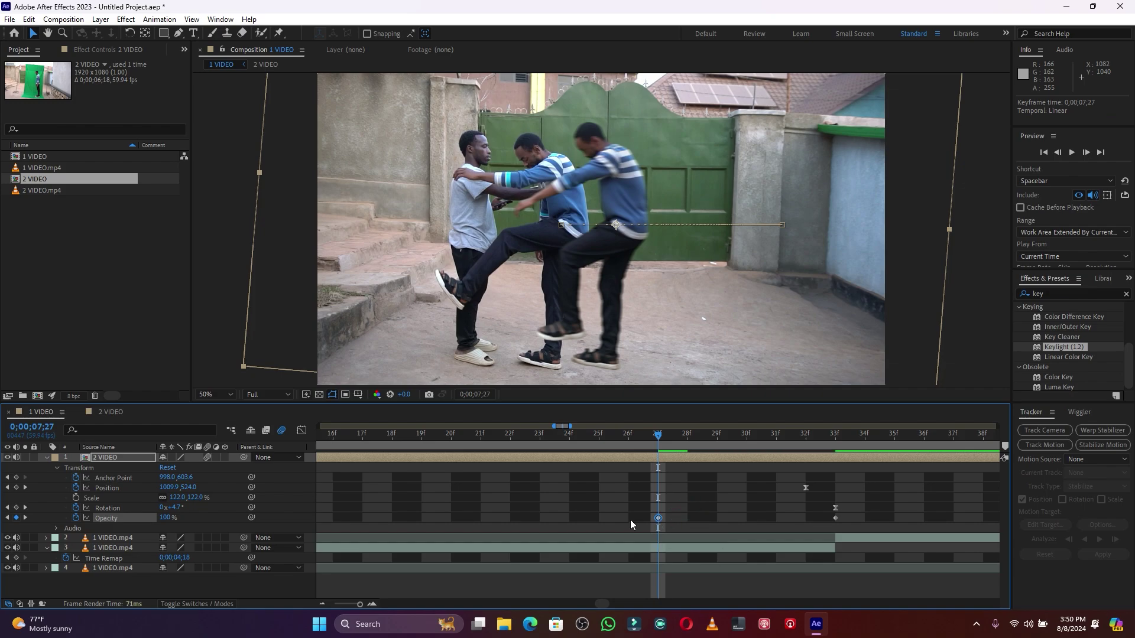
drag(165, 518, 160, 519)
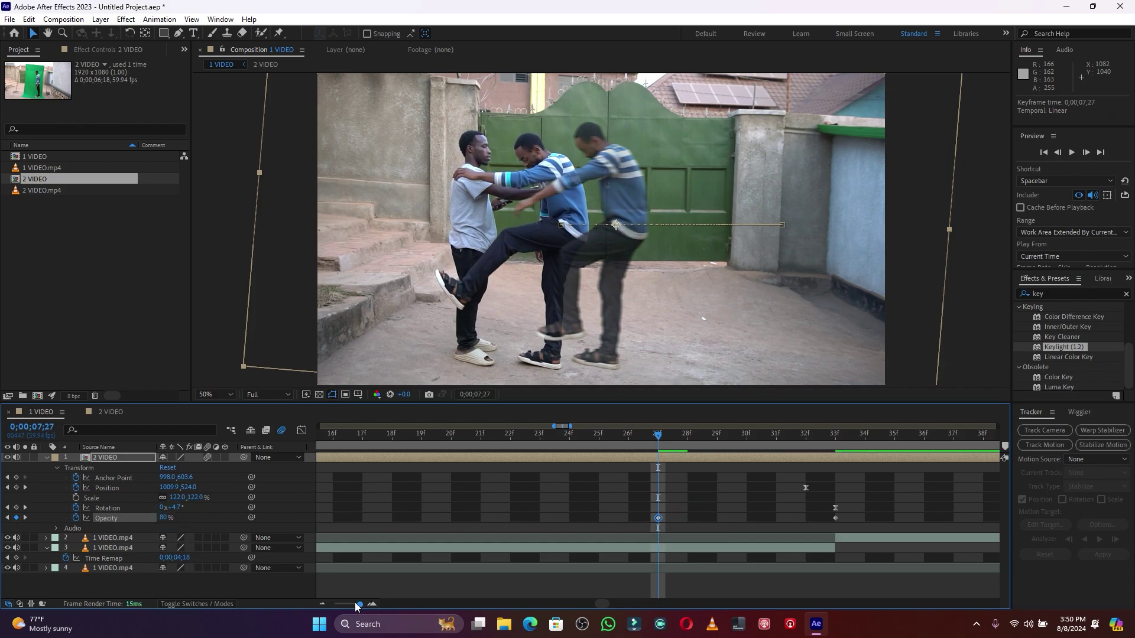
Preview the freeze-frame section from just before 0;00;04;18 to check the semi-transparent kicker's movement
drag(358, 604, 282, 600)
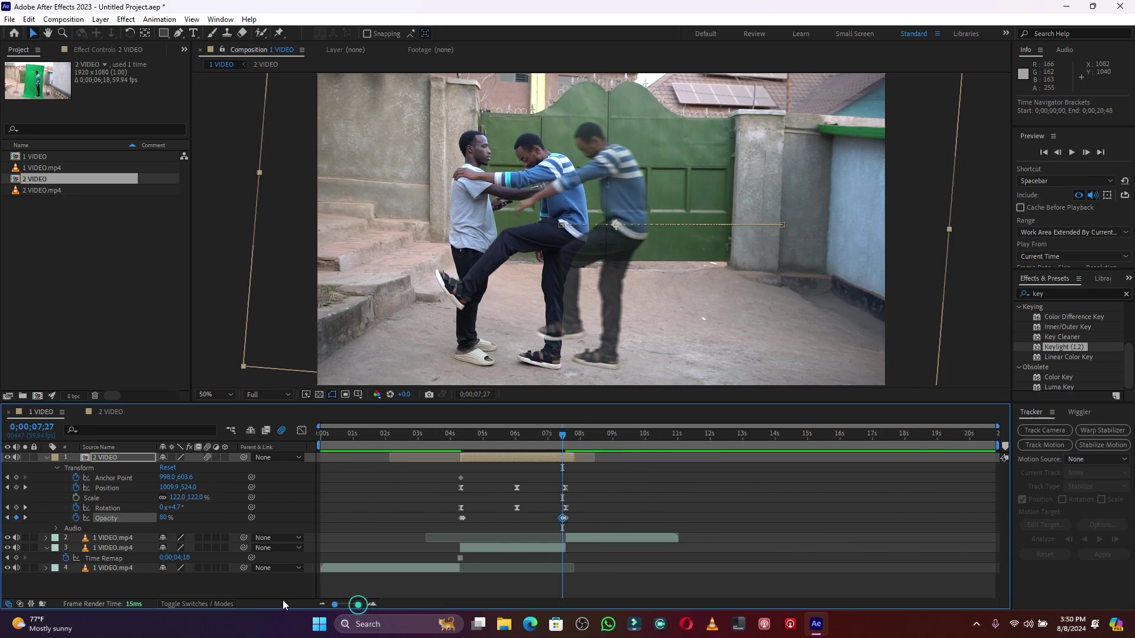
click(453, 435)
key(space)
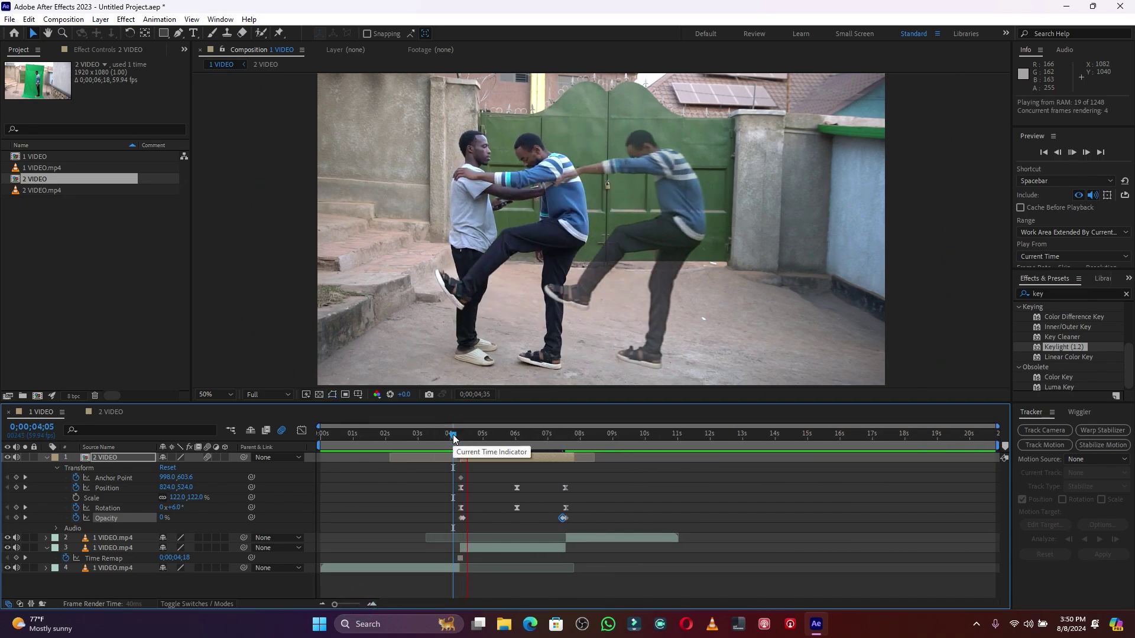
key(space)
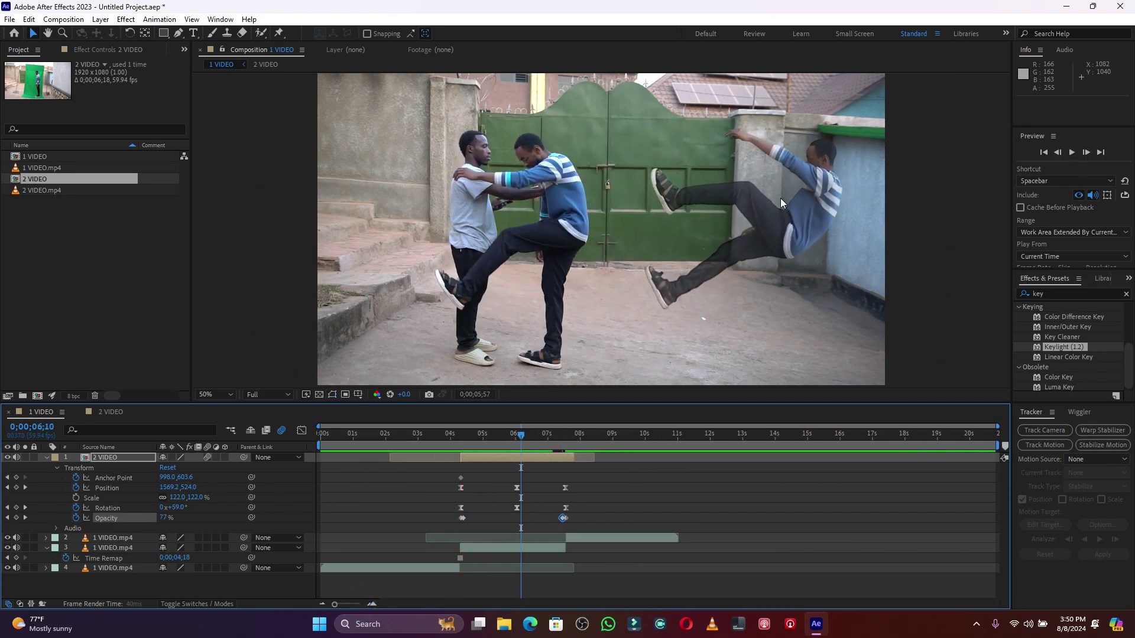
key(h)
key(v)
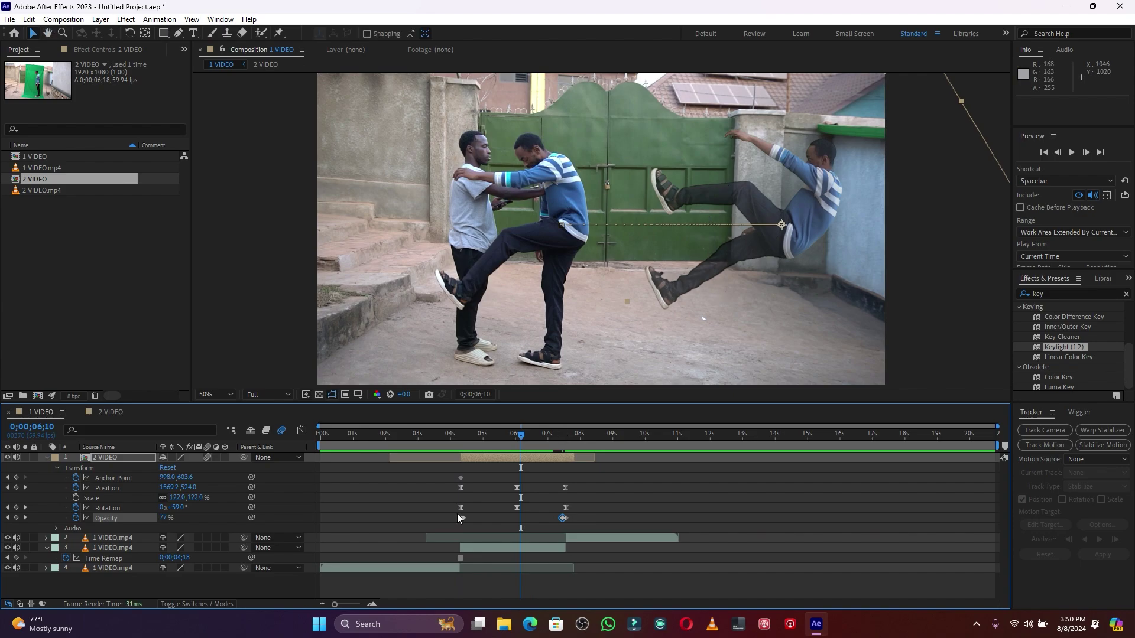
click(446, 433)
key(space)
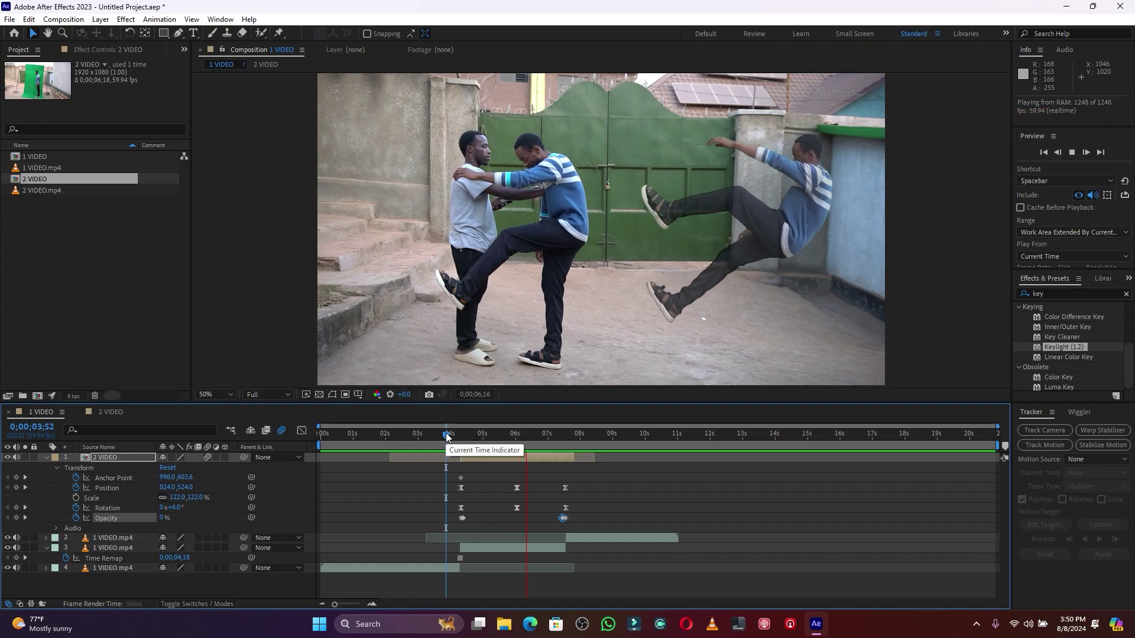
key(space)
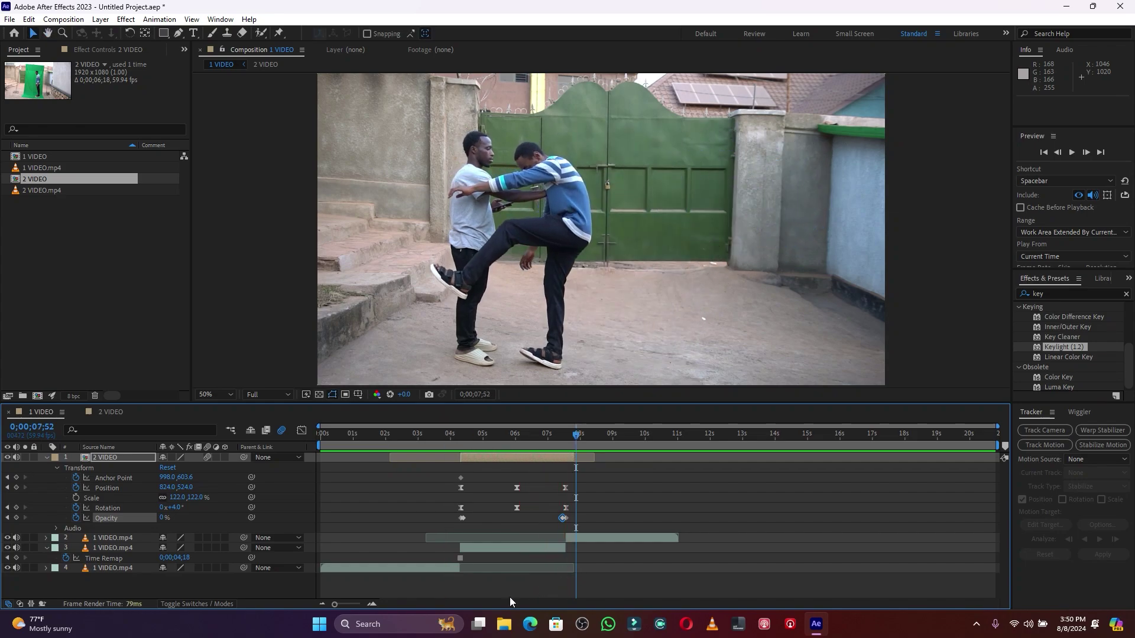
Collapse the 2 VIDEO layer's properties at 0;00;04;23 and duplicate the layer
drag(335, 604, 360, 598)
click(346, 432)
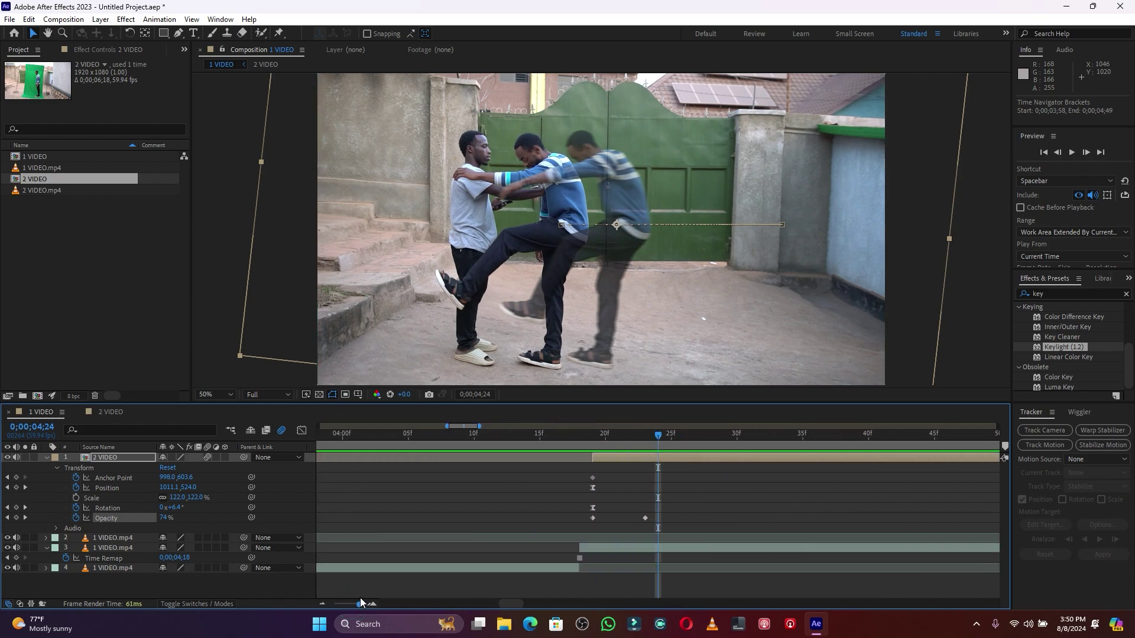
drag(664, 436, 634, 438)
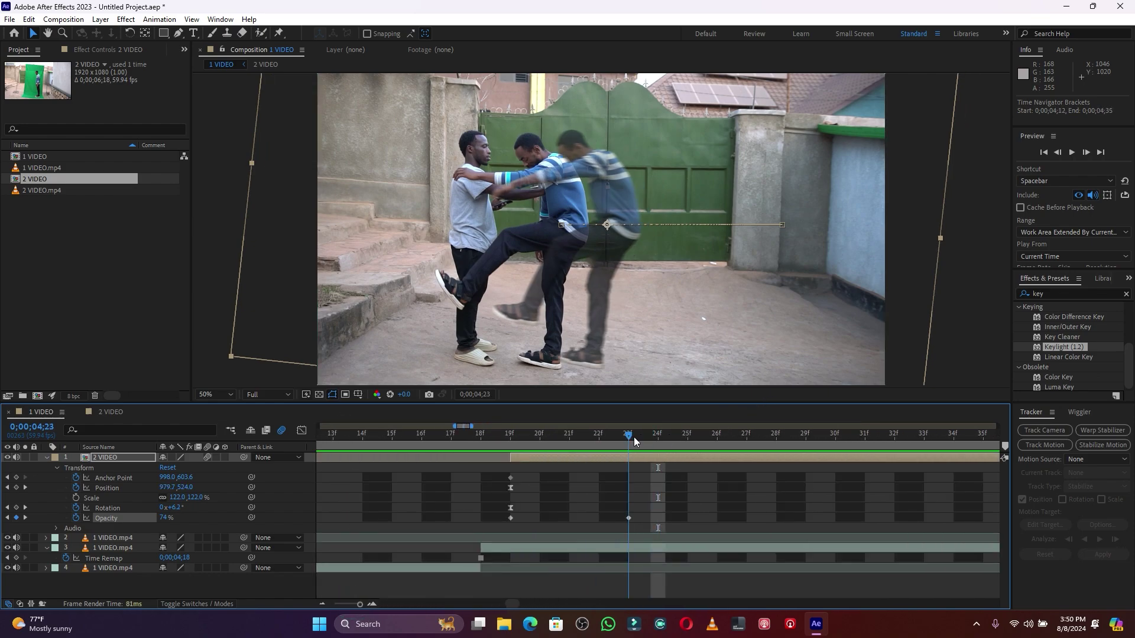
click(54, 458)
click(62, 471)
click(56, 467)
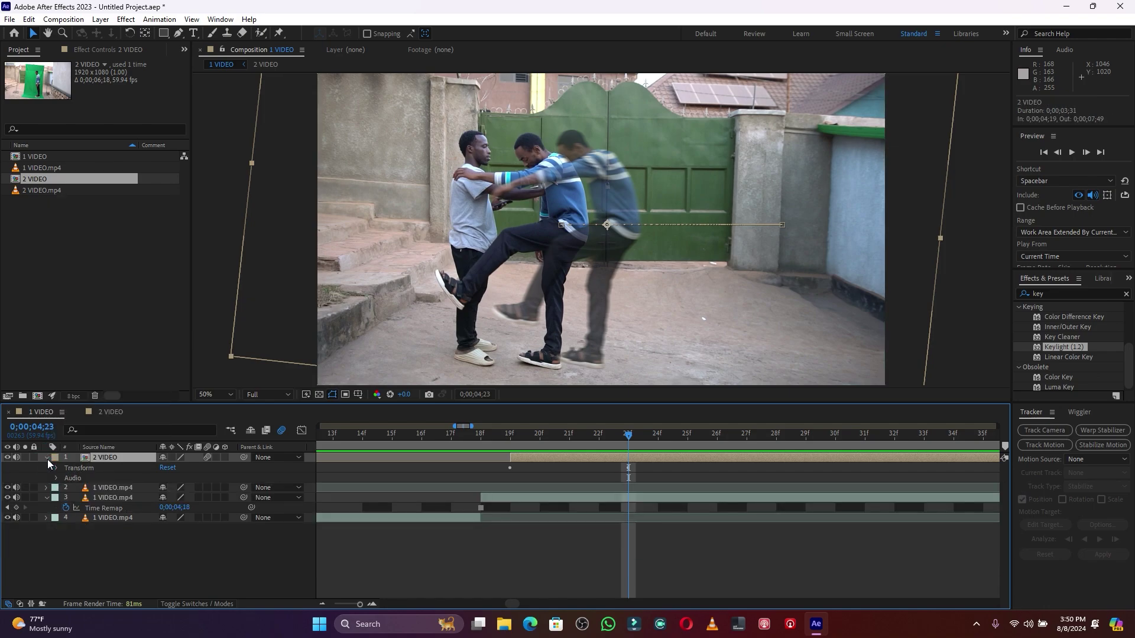
click(47, 458)
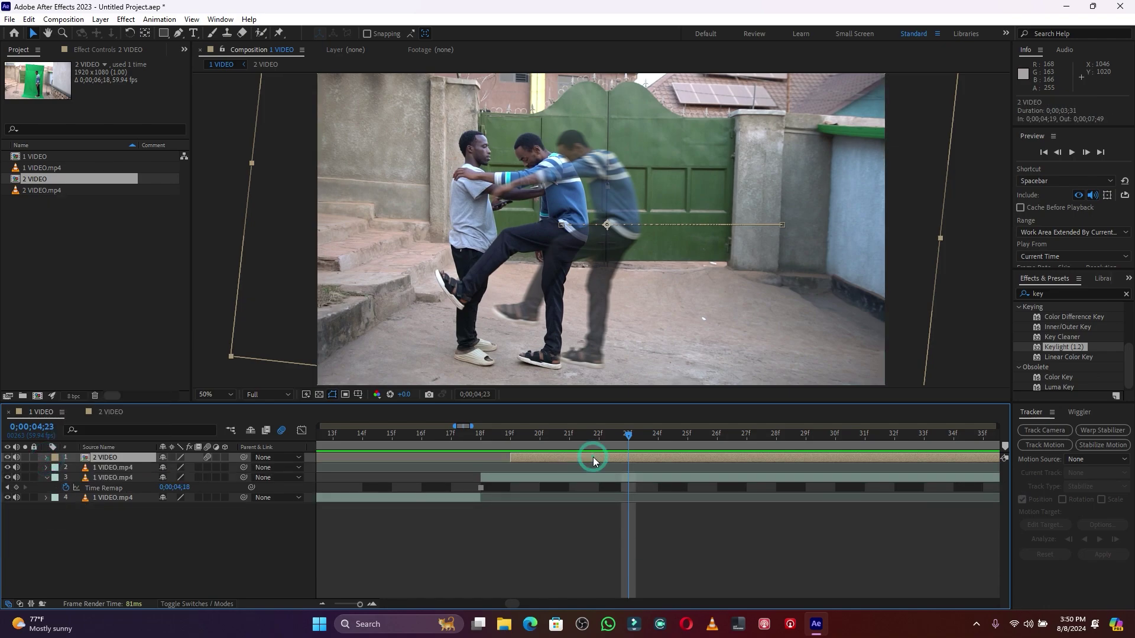
key(ctrl+d)
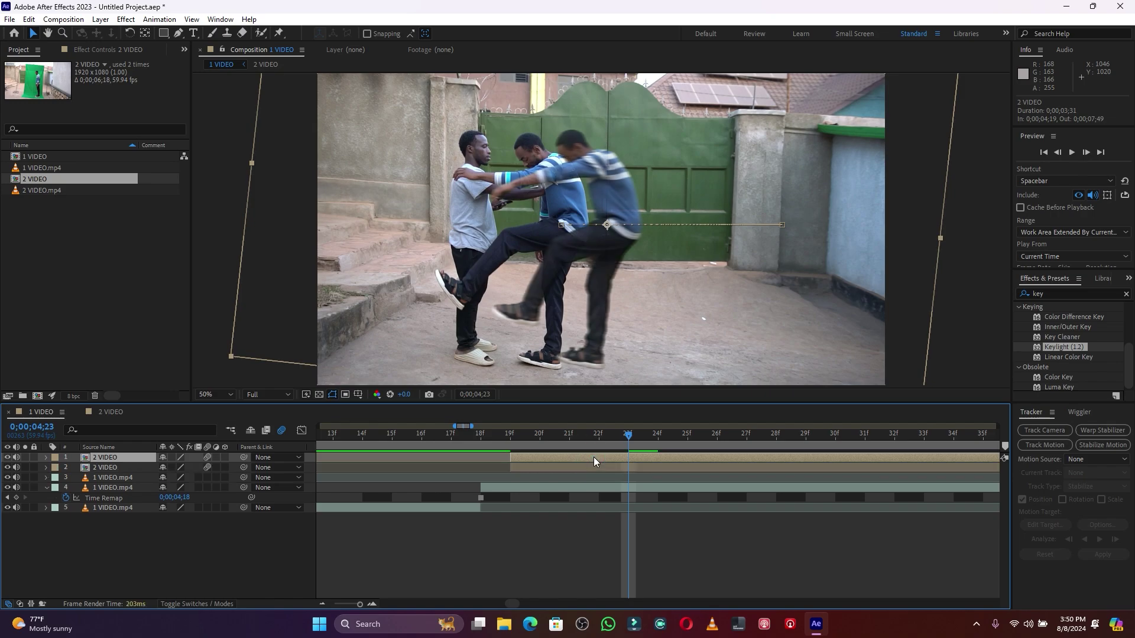
Shift the duplicated 2 VIDEO layer four frames later to start at 0;00;04;23, and preview the overlapping kickers
drag(539, 456, 462, 432)
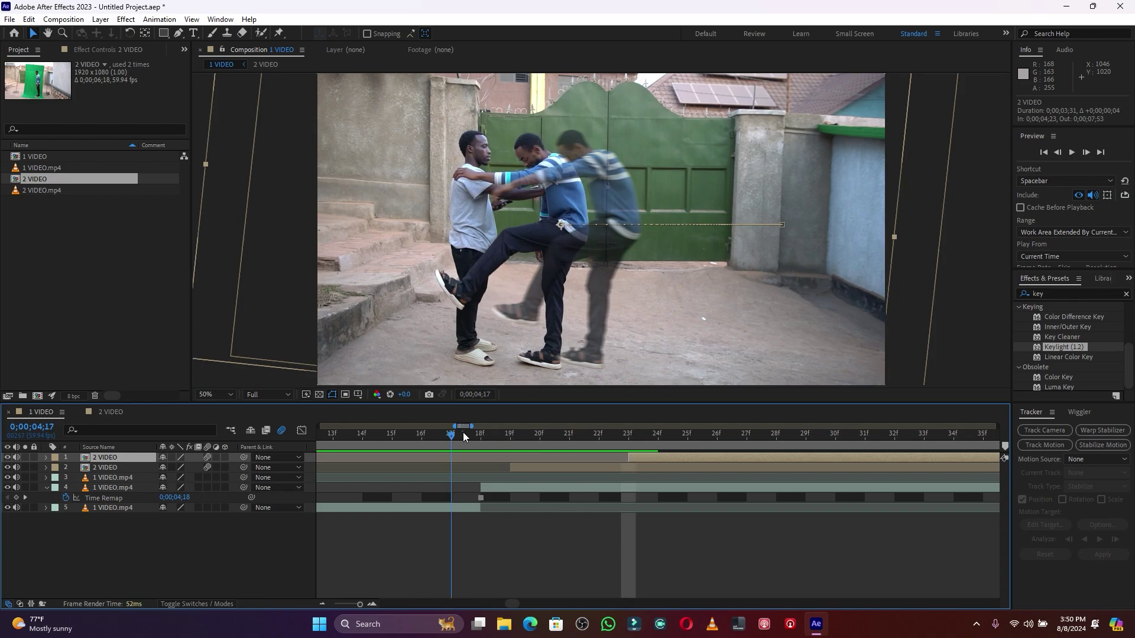
key(space)
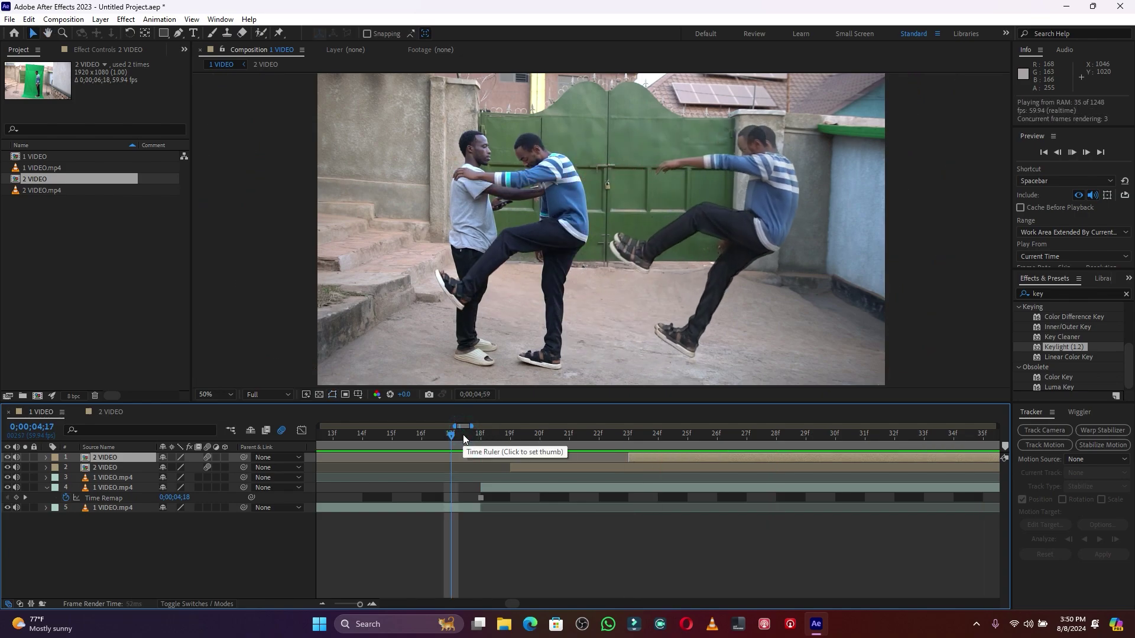
key(space)
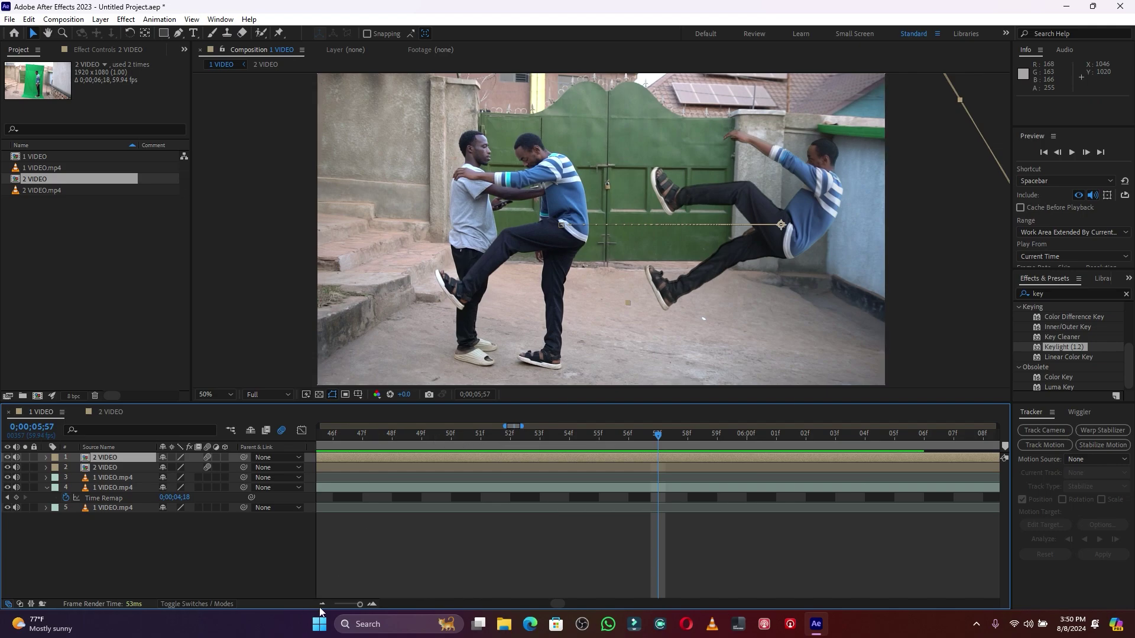
drag(359, 603, 355, 603)
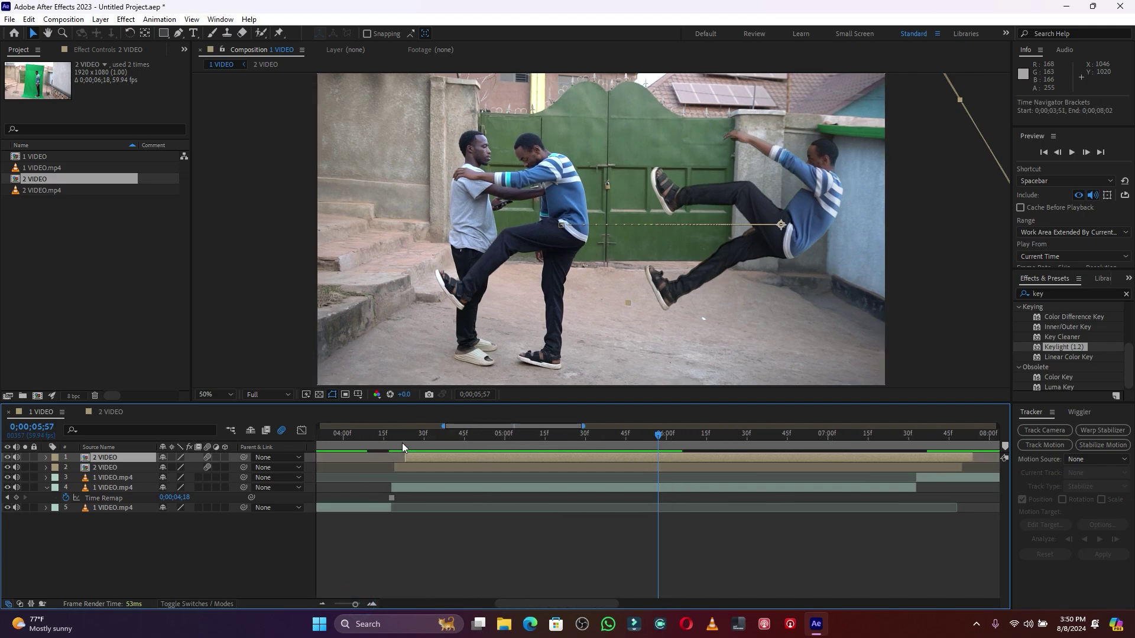
click(393, 436)
key(space)
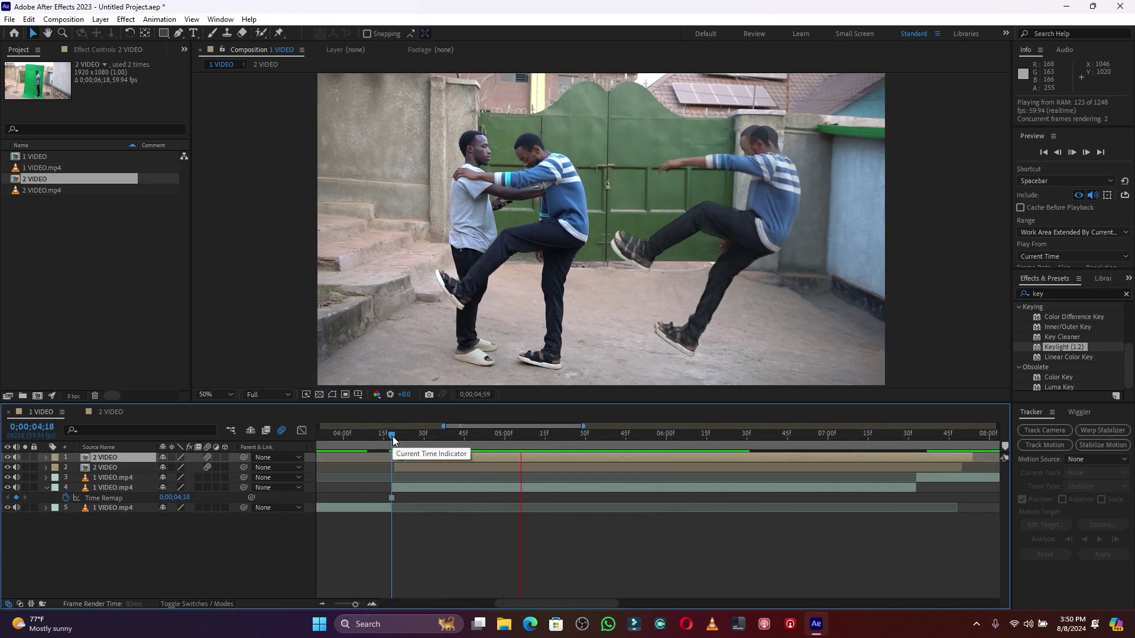
Duplicate the topmost 2 VIDEO layer and shift the copy four frames later so it starts at 0;00;04;27
click(408, 435)
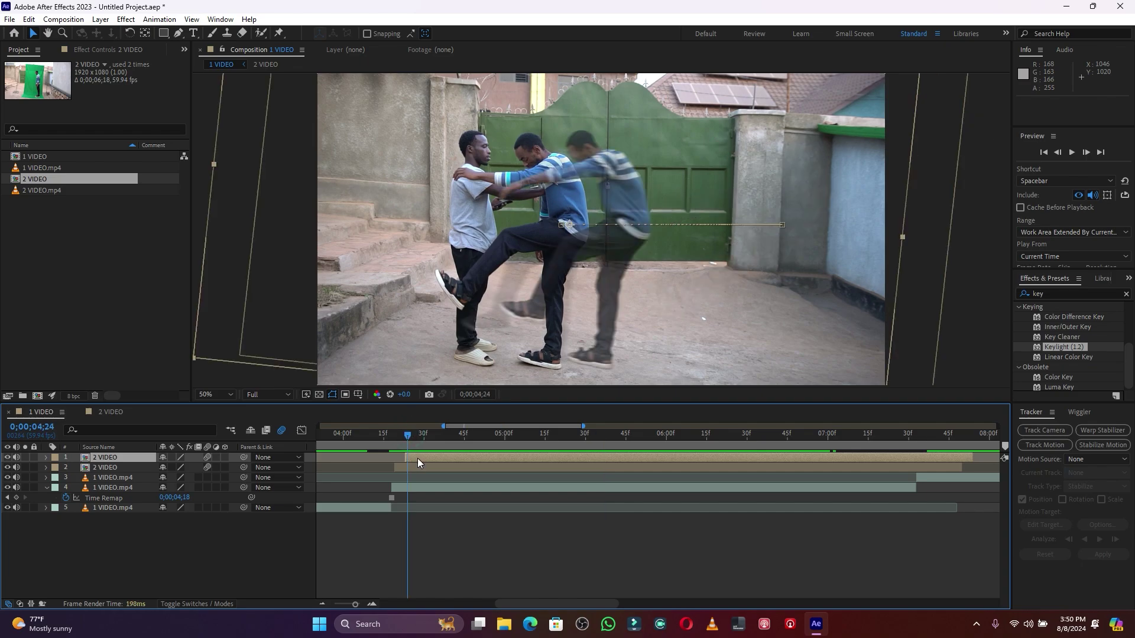
key(ctrl+d)
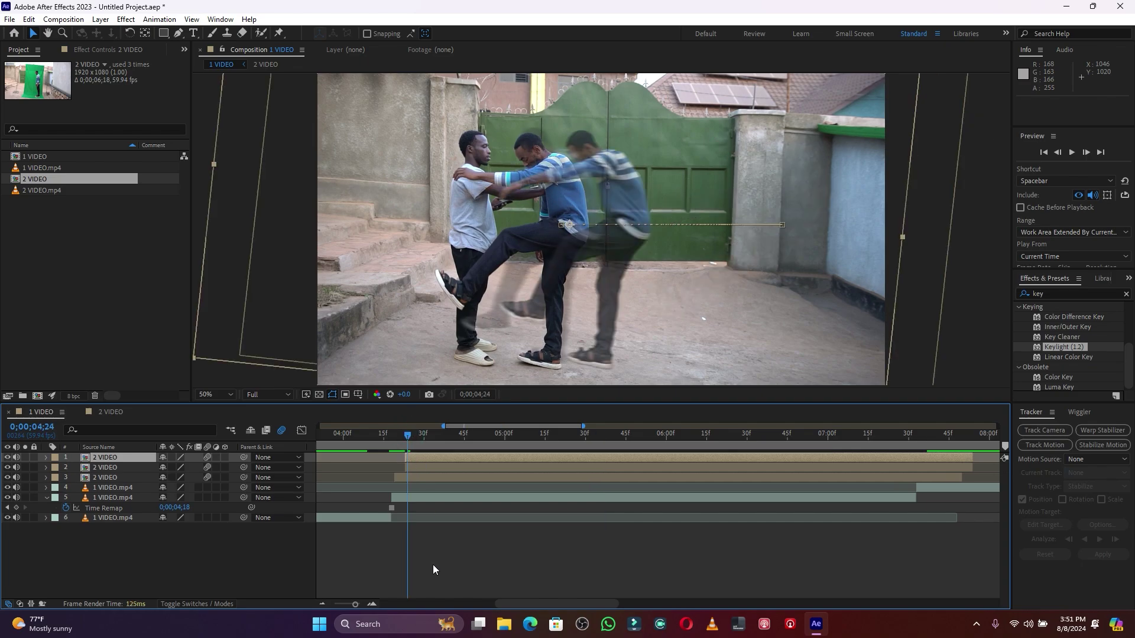
drag(357, 604, 361, 607)
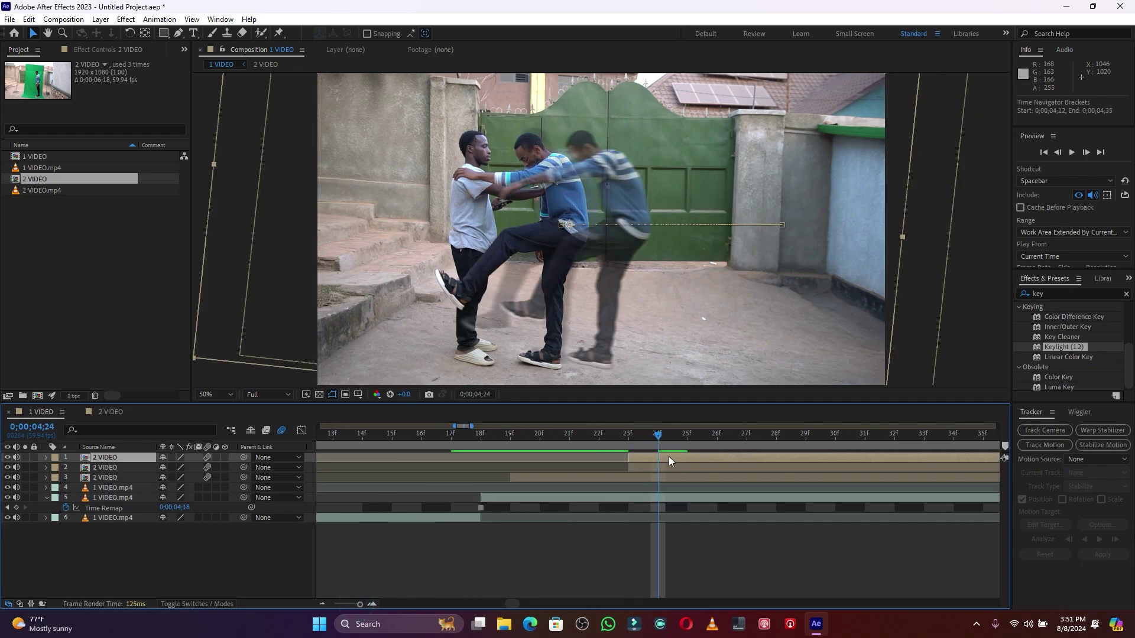
drag(728, 459, 773, 458)
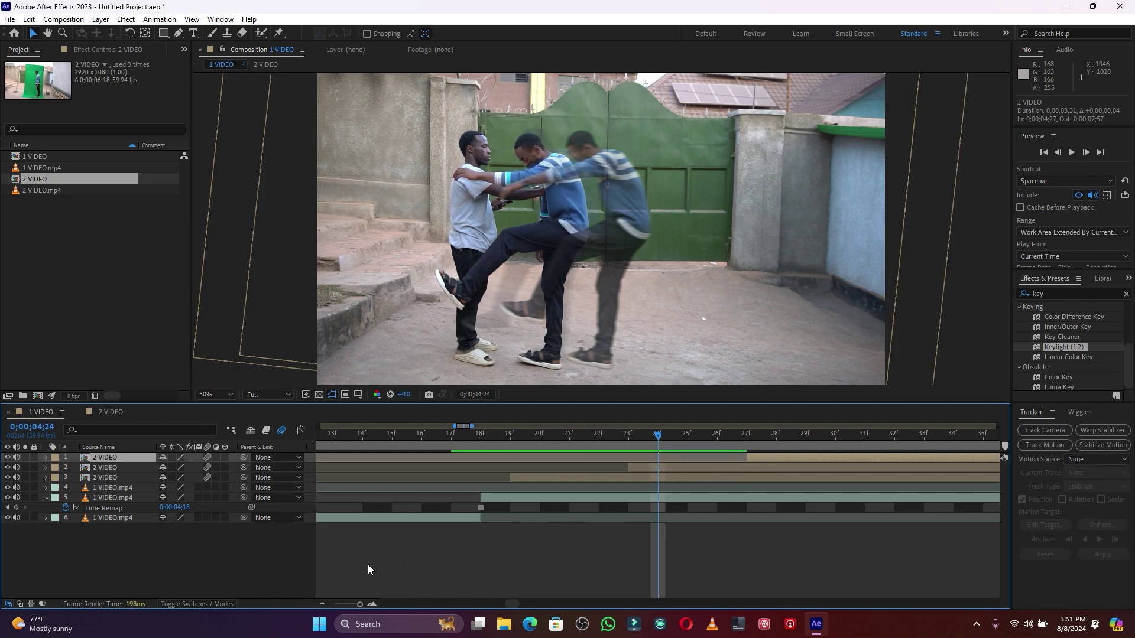
Preview the freeze-frame section from 0;00;04;07 to check the three overlapping kickers
drag(360, 604, 346, 604)
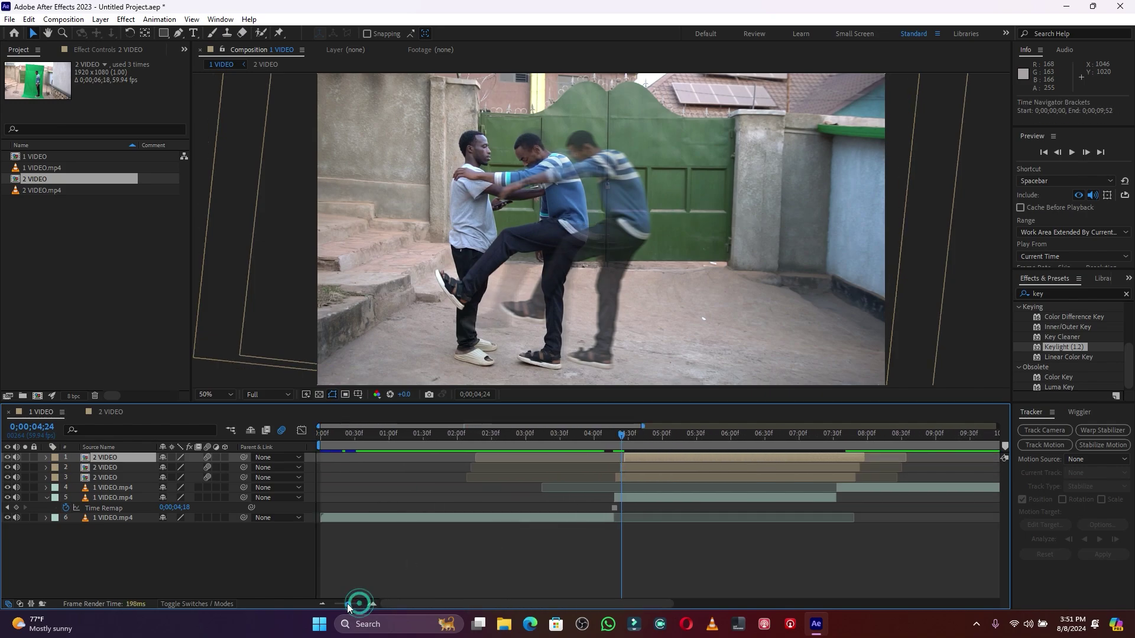
click(577, 435)
key(space)
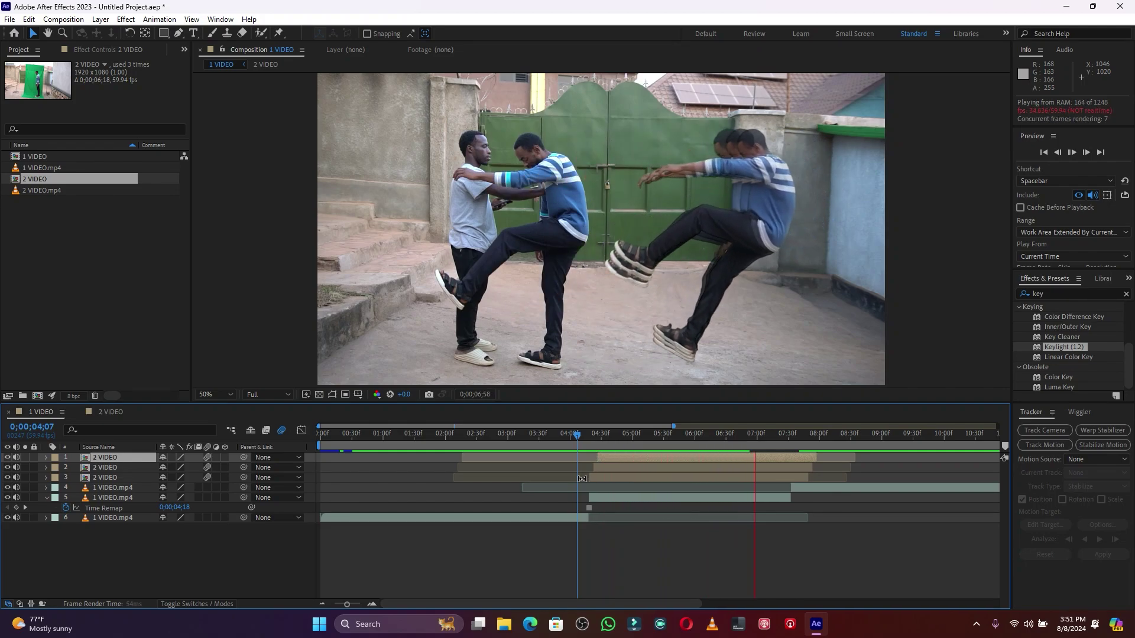
key(space)
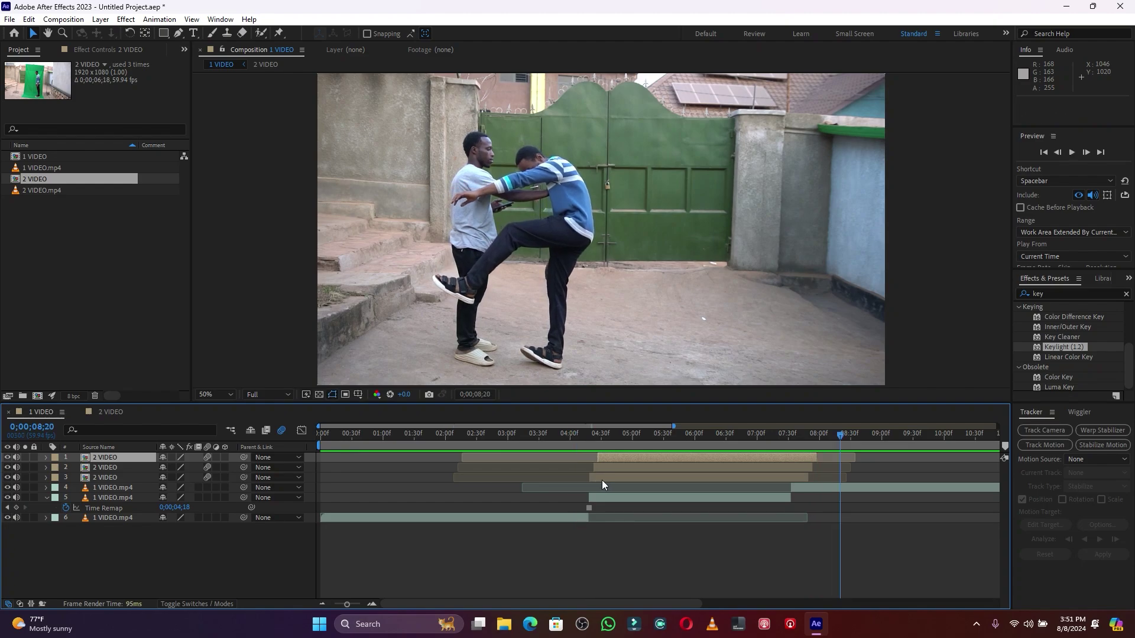
Add a new adjustment layer above all layers in the 1 VIDEO composition
click(191, 561)
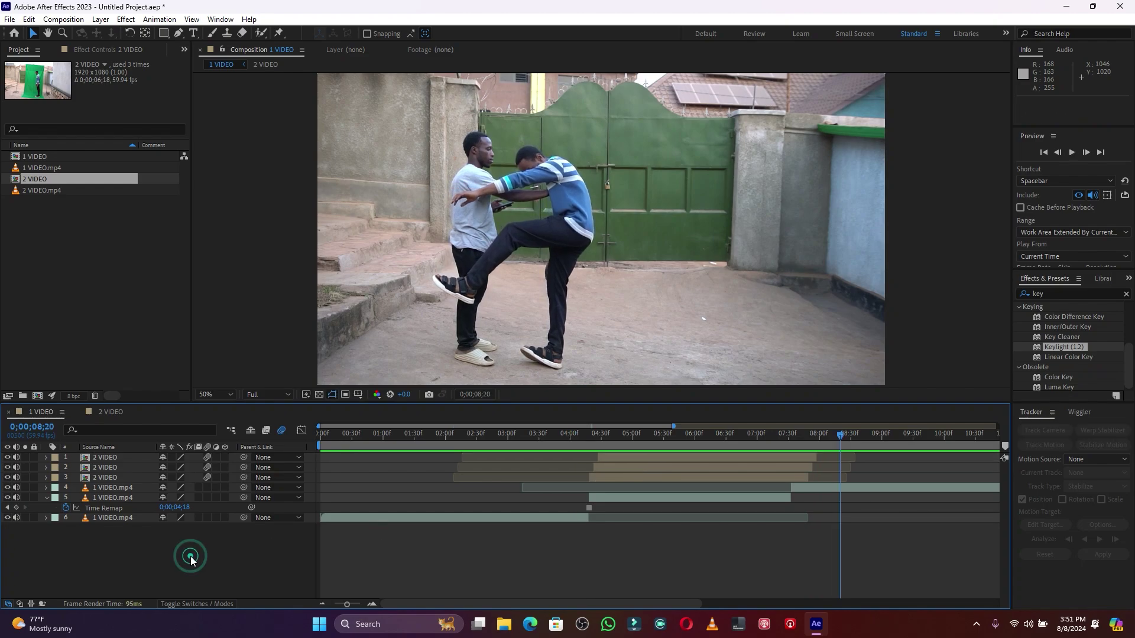
right_click(132, 559)
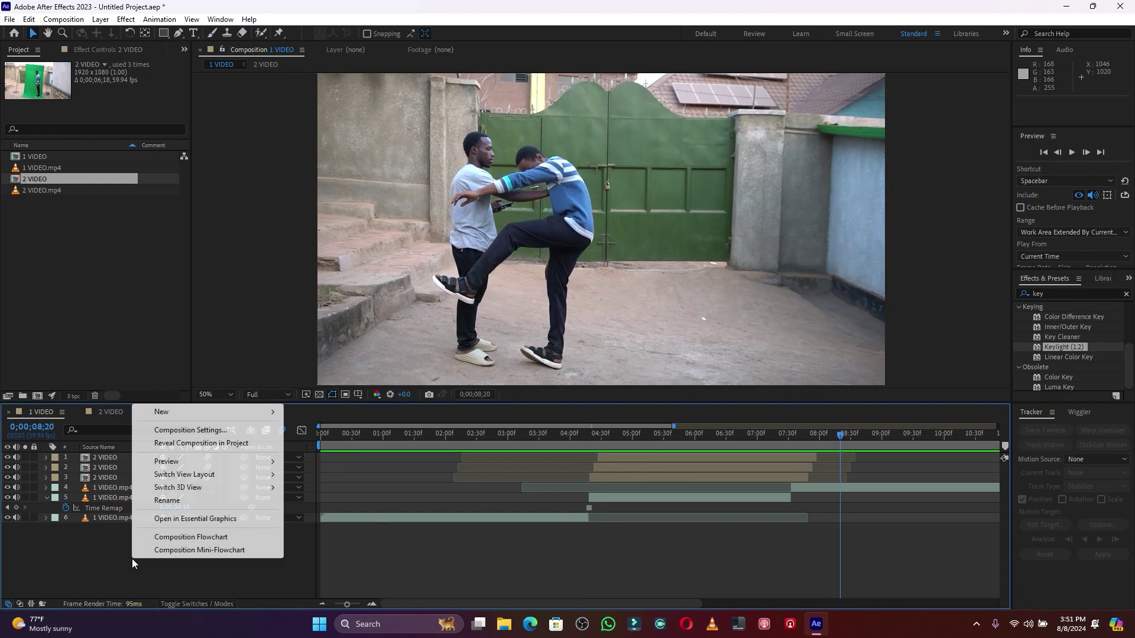
click(186, 410)
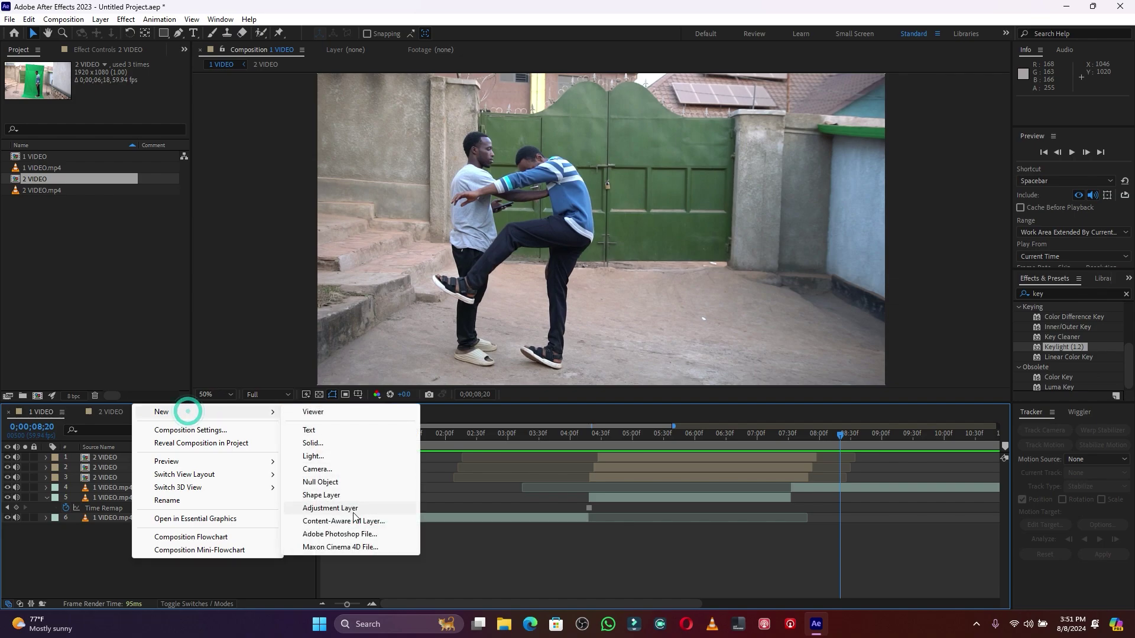
click(345, 509)
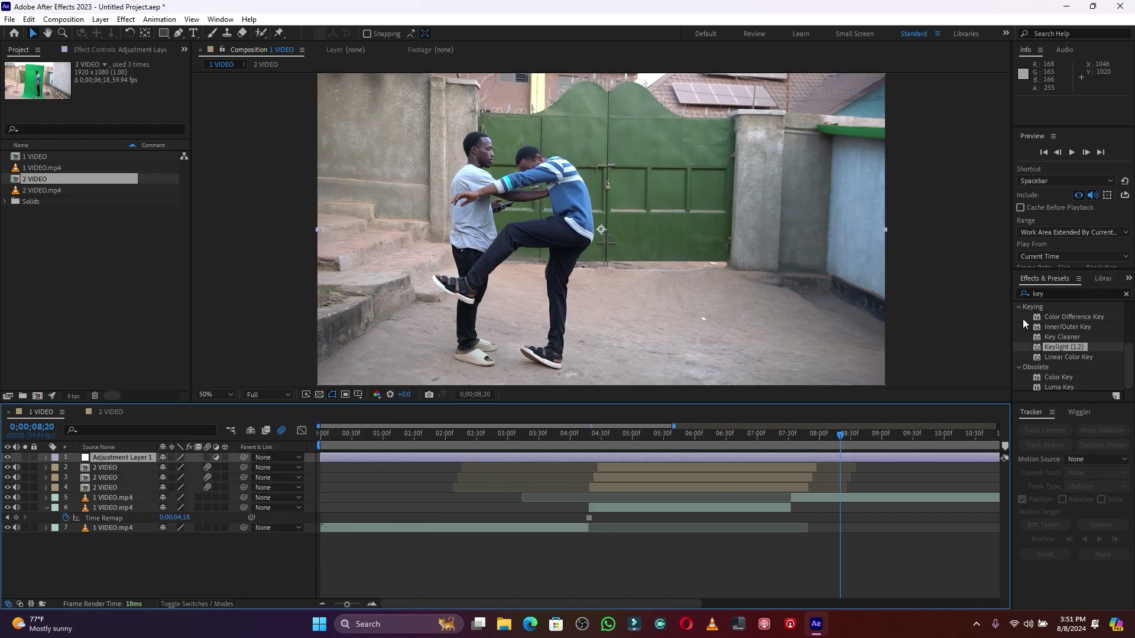
Apply the Curves effect to the adjustment layer and lower the RGB curve's white point and midtones to darken the image
click(1081, 294)
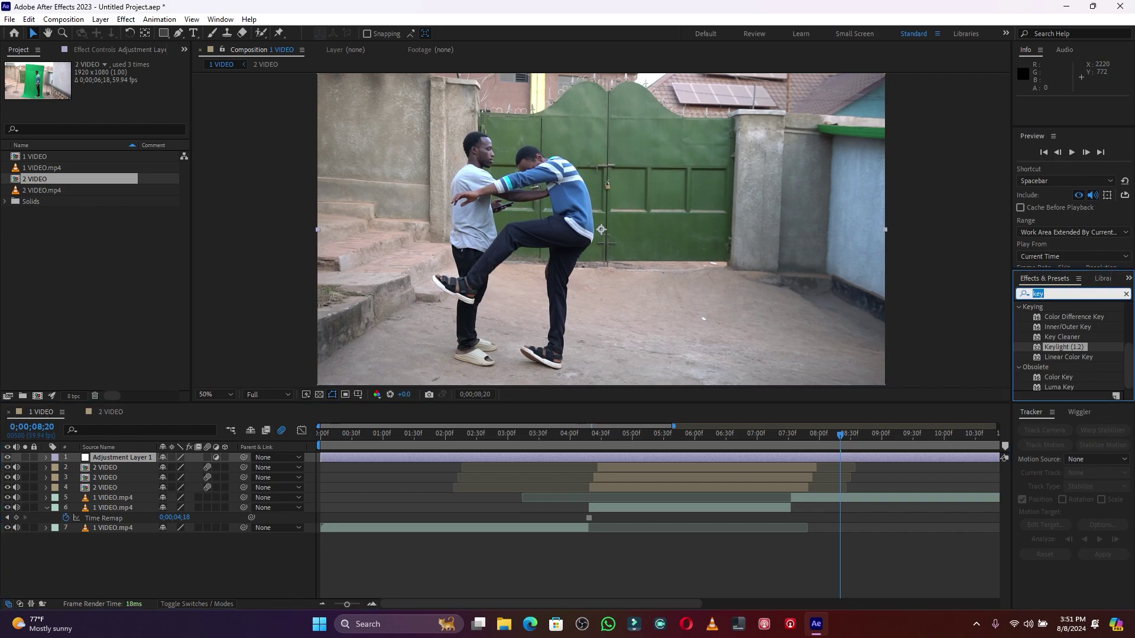
text(curve)
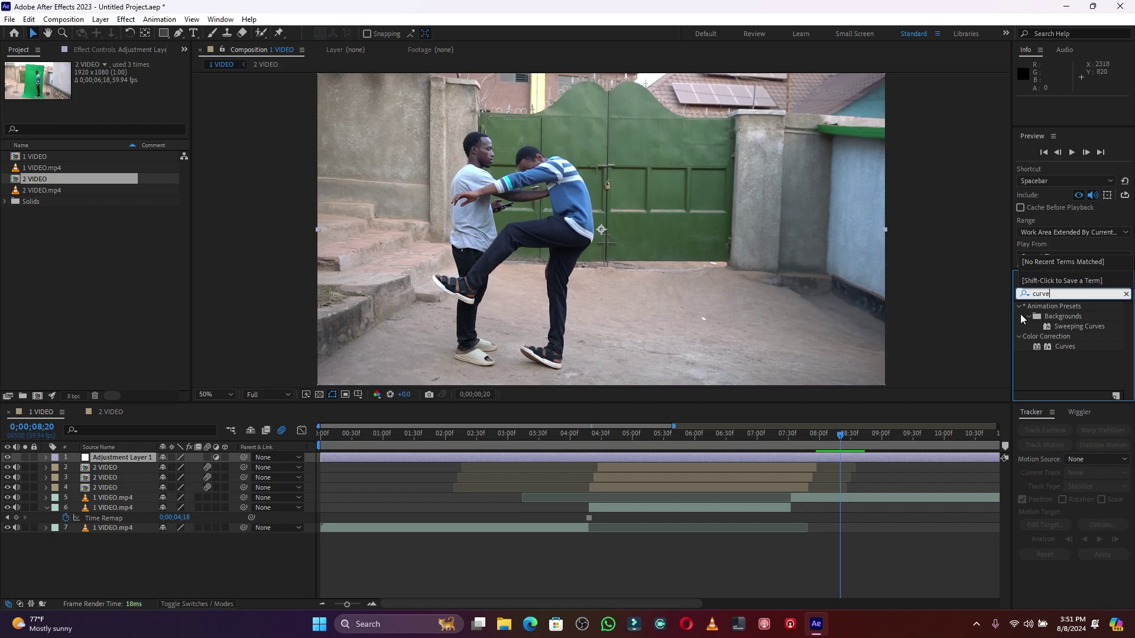
drag(1065, 347, 132, 463)
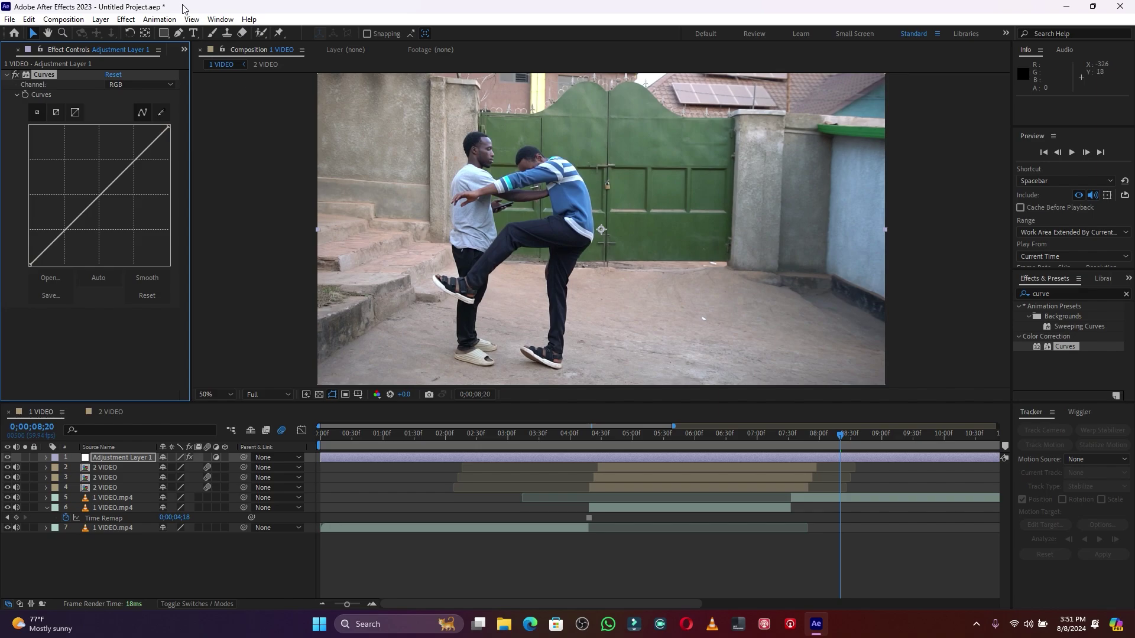
drag(169, 128, 181, 167)
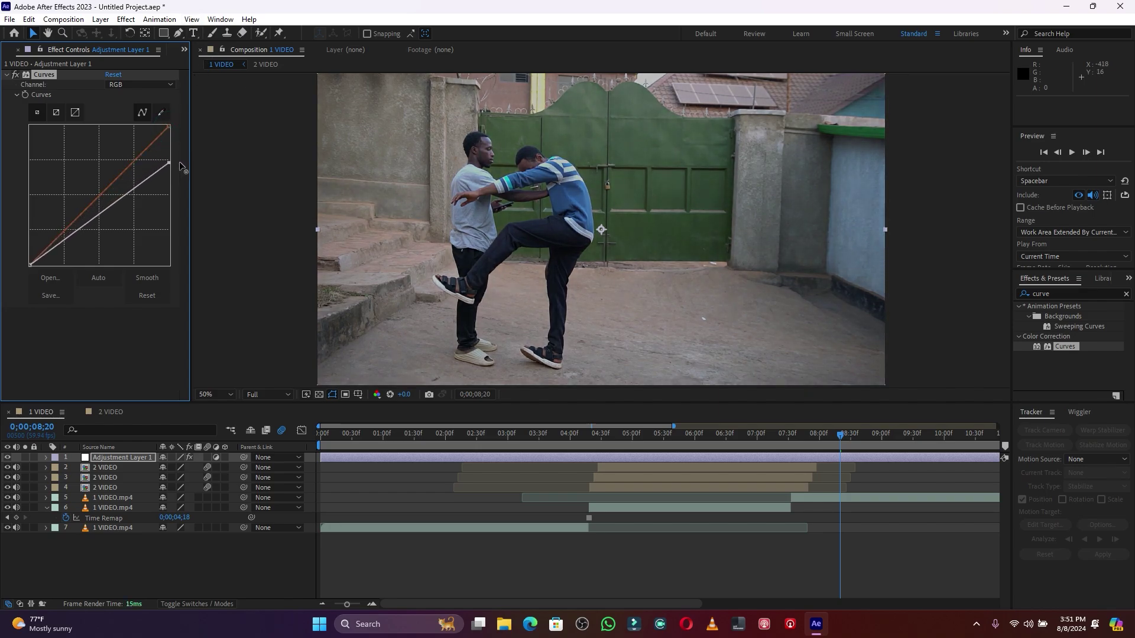
drag(103, 208, 112, 224)
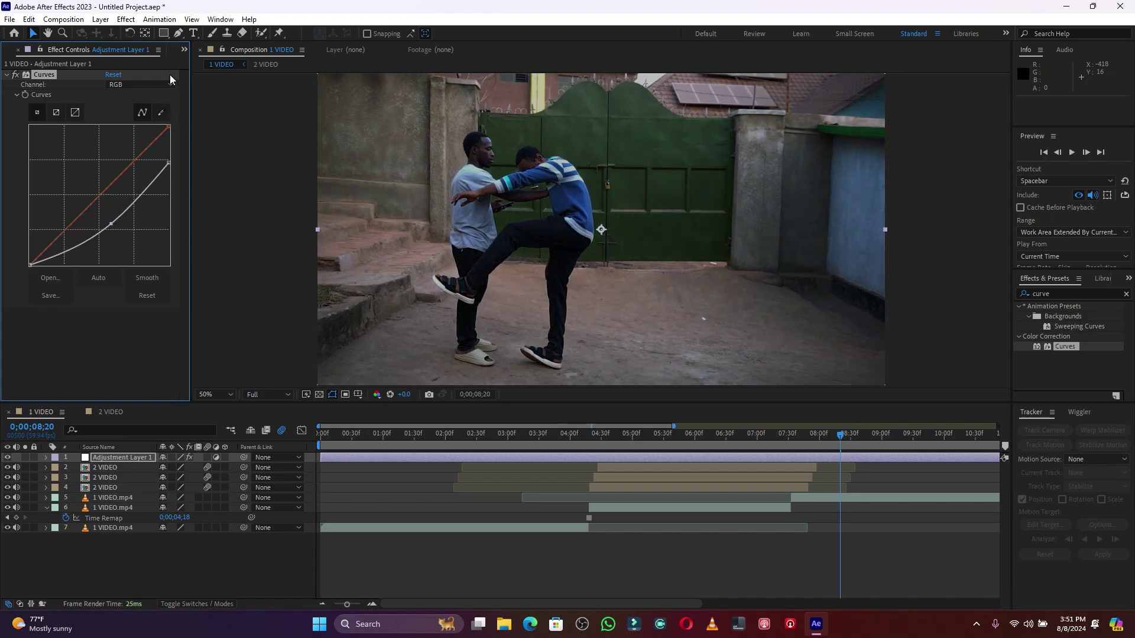
Draw a tall elliptical mask around the two men on the adjustment layer and invert it
click(160, 34)
click(215, 61)
drag(449, 140, 598, 385)
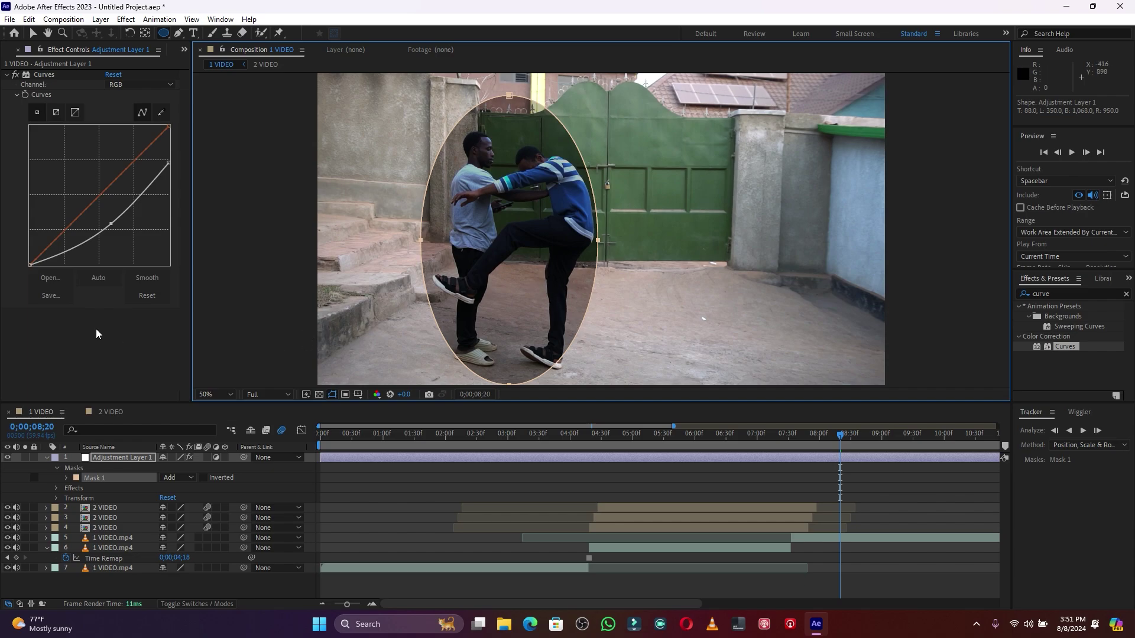
click(55, 488)
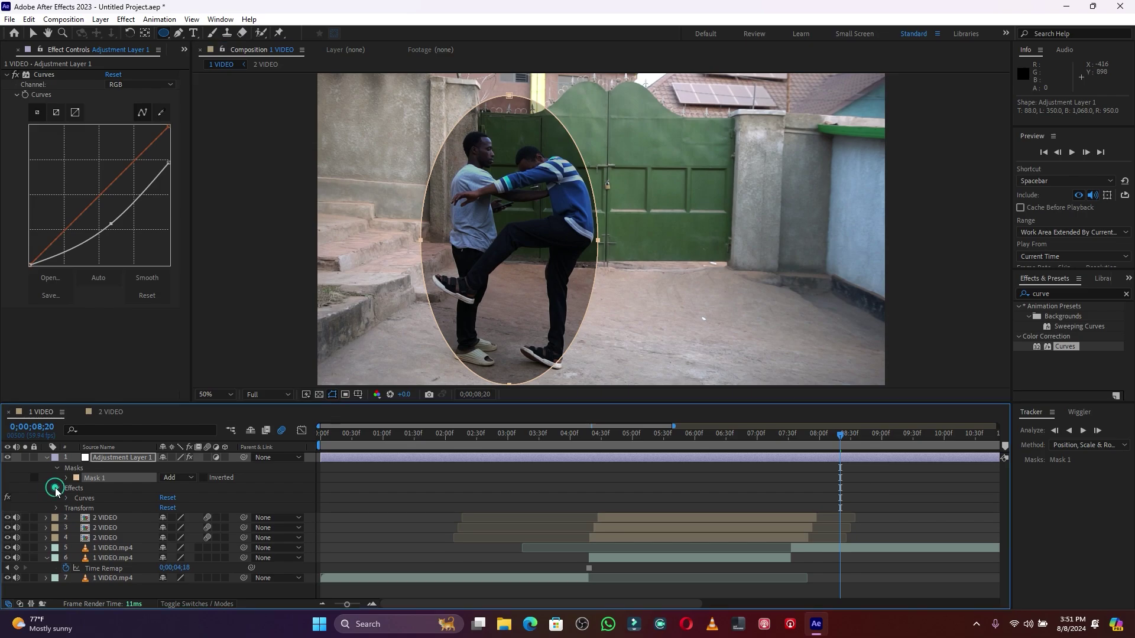
click(65, 498)
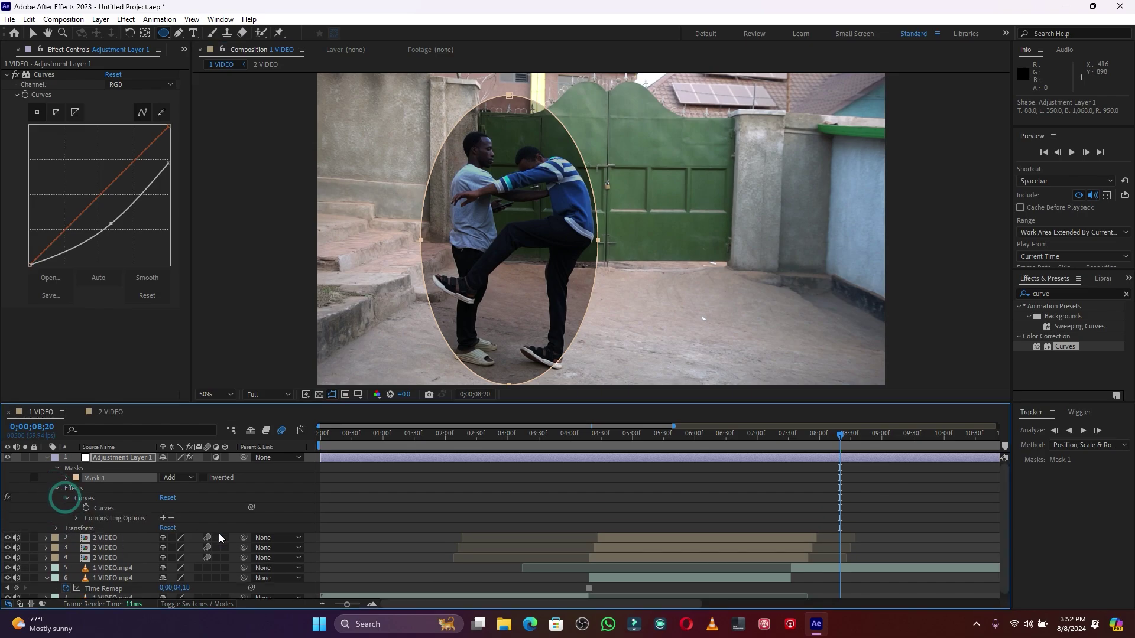
click(204, 478)
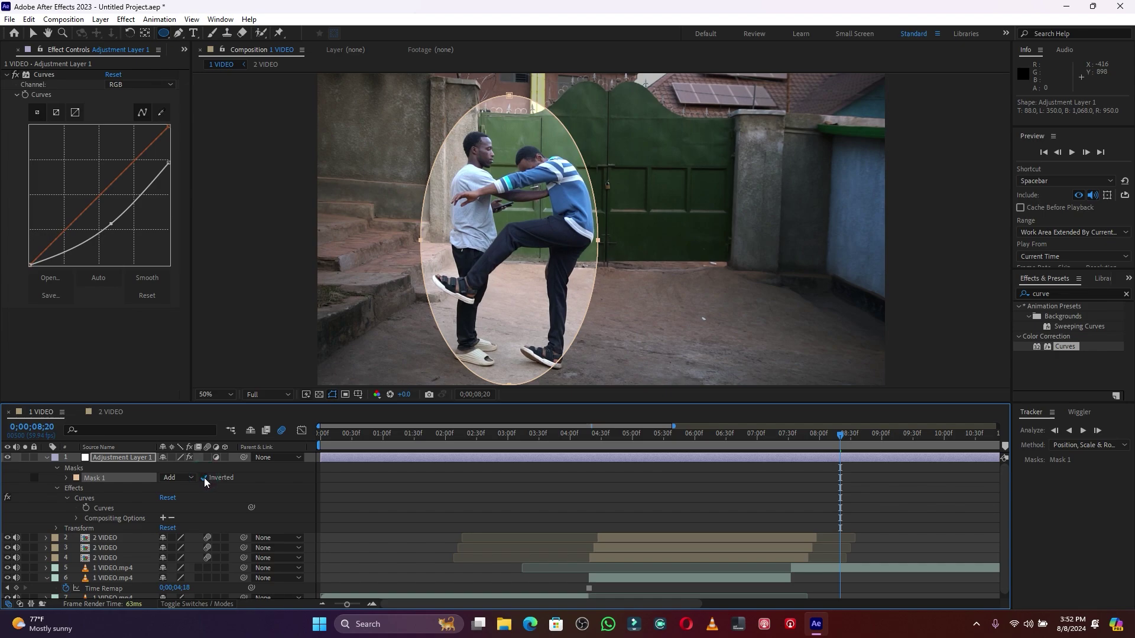
Expand the Compositing Options of Curves and try out its Effect Opacity, finishing at 100%
scroll(204, 477, down, 1)
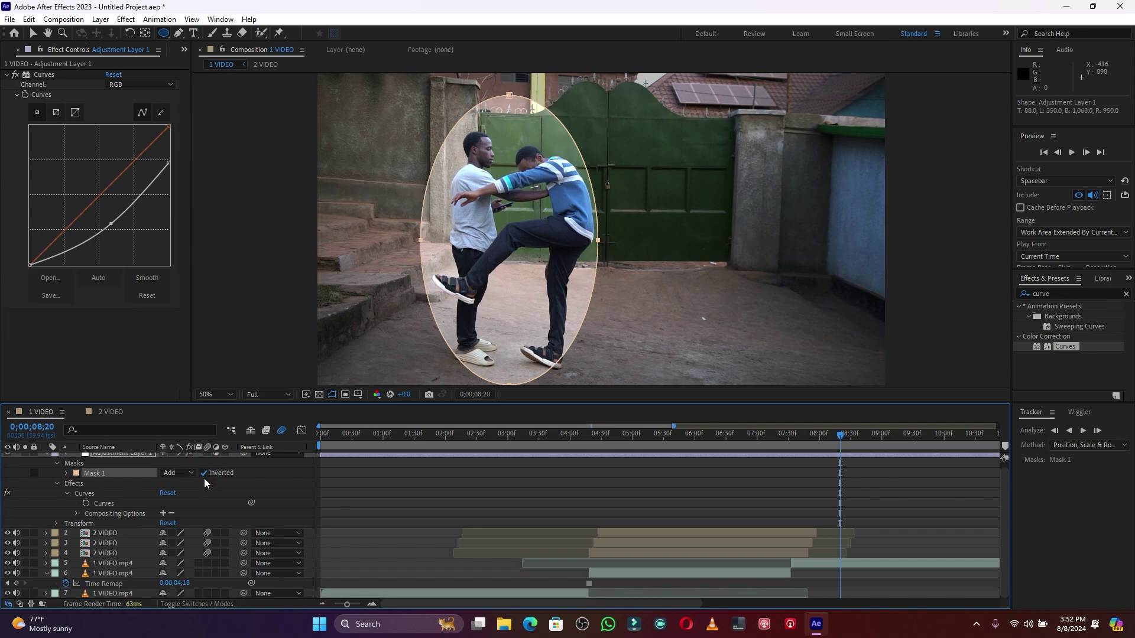
click(75, 513)
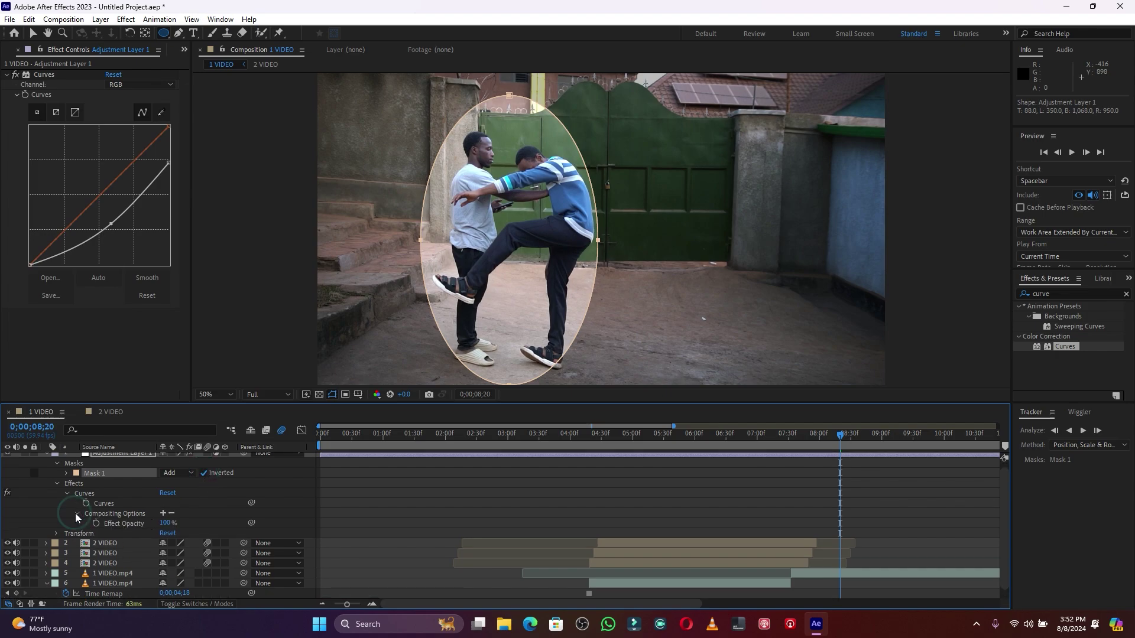
click(168, 523)
text(23)
key(Return)
drag(136, 524, 204, 523)
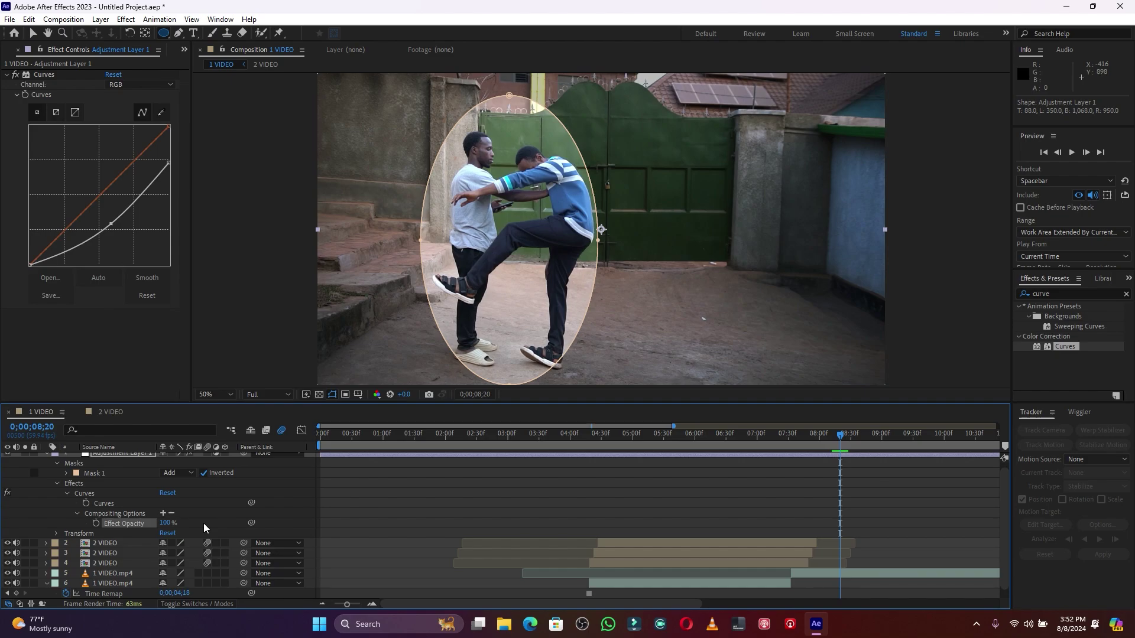
Set the Mask Feather of the adjustment layer's elliptical mask to 189 pixels
click(65, 473)
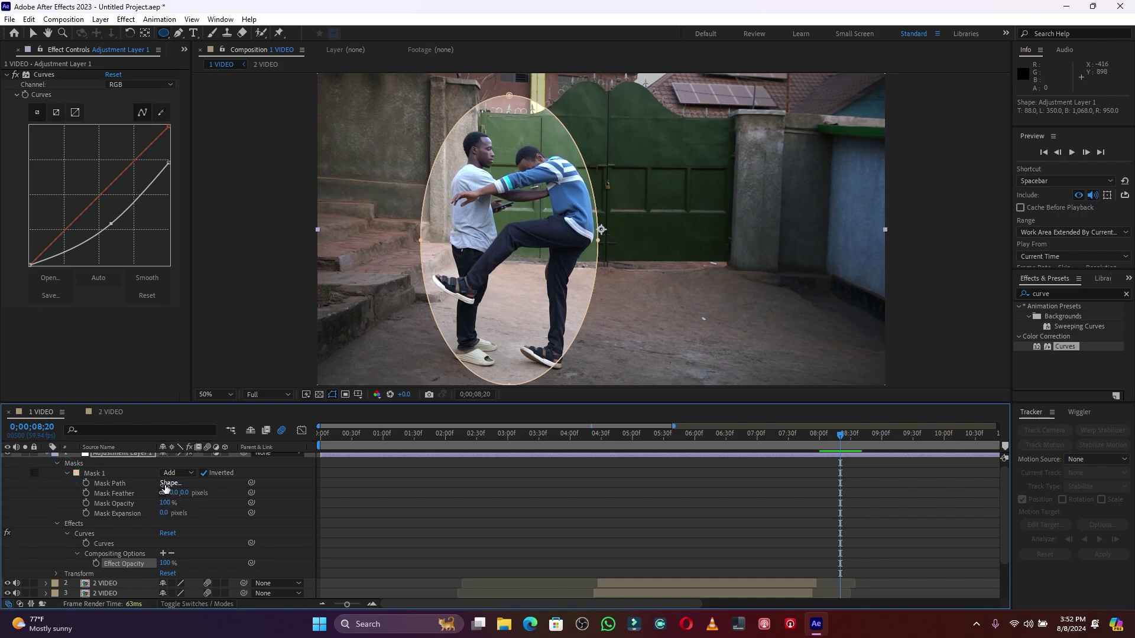
drag(175, 495, 241, 490)
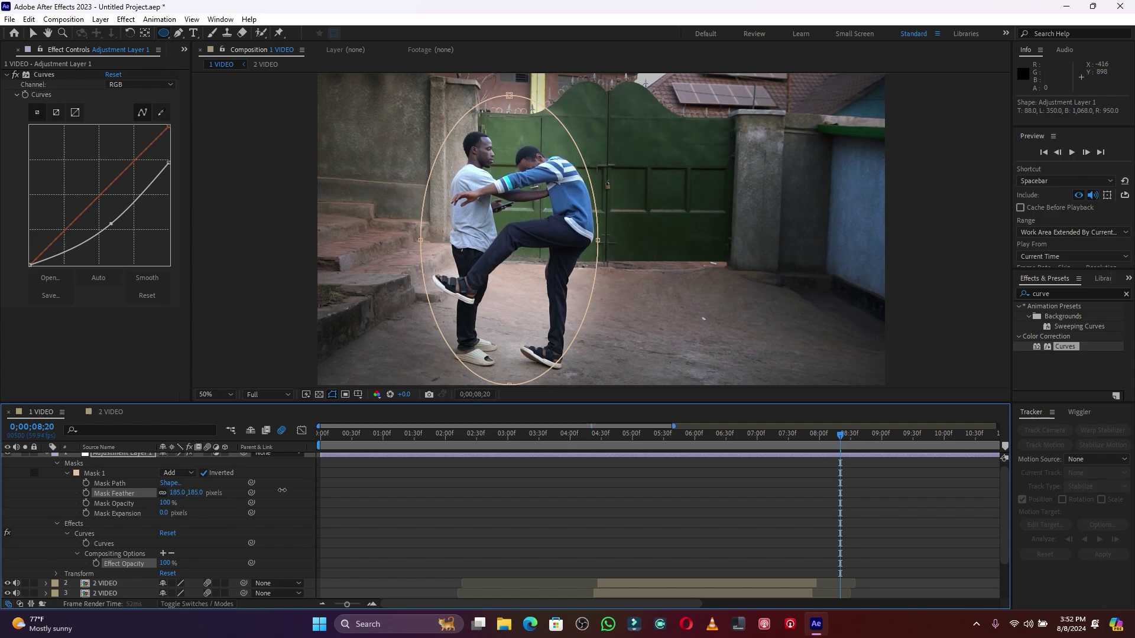
click(95, 474)
Add a 100% Effect Opacity keyframe for Curves on the adjustment layer at 0;00;04;24
drag(348, 604, 345, 604)
drag(458, 443, 418, 437)
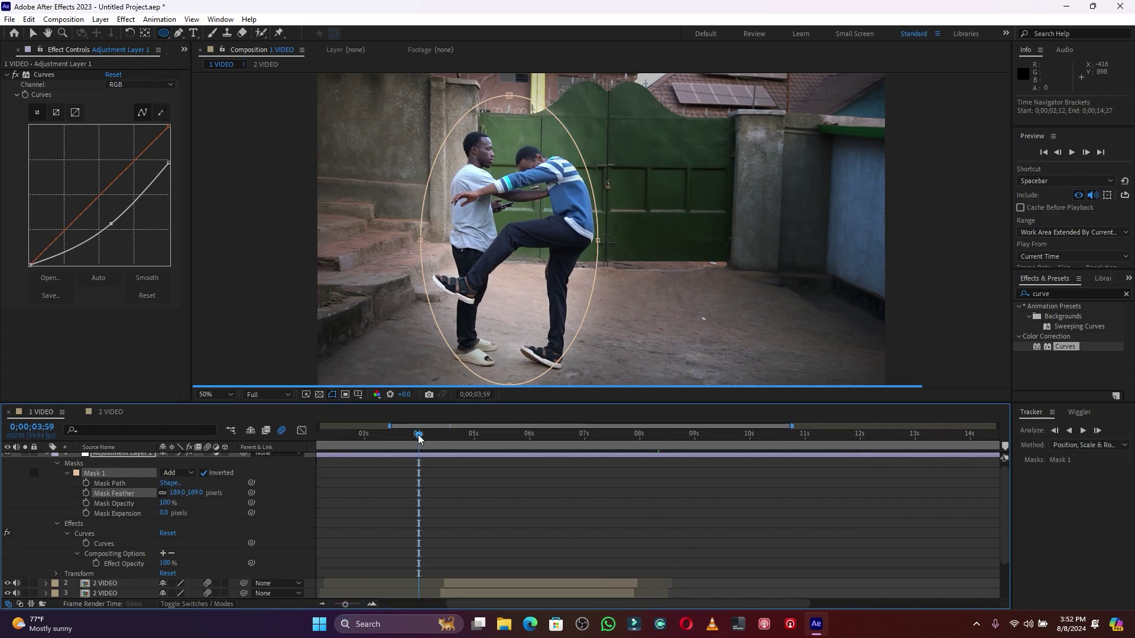
drag(1007, 481, 1009, 488)
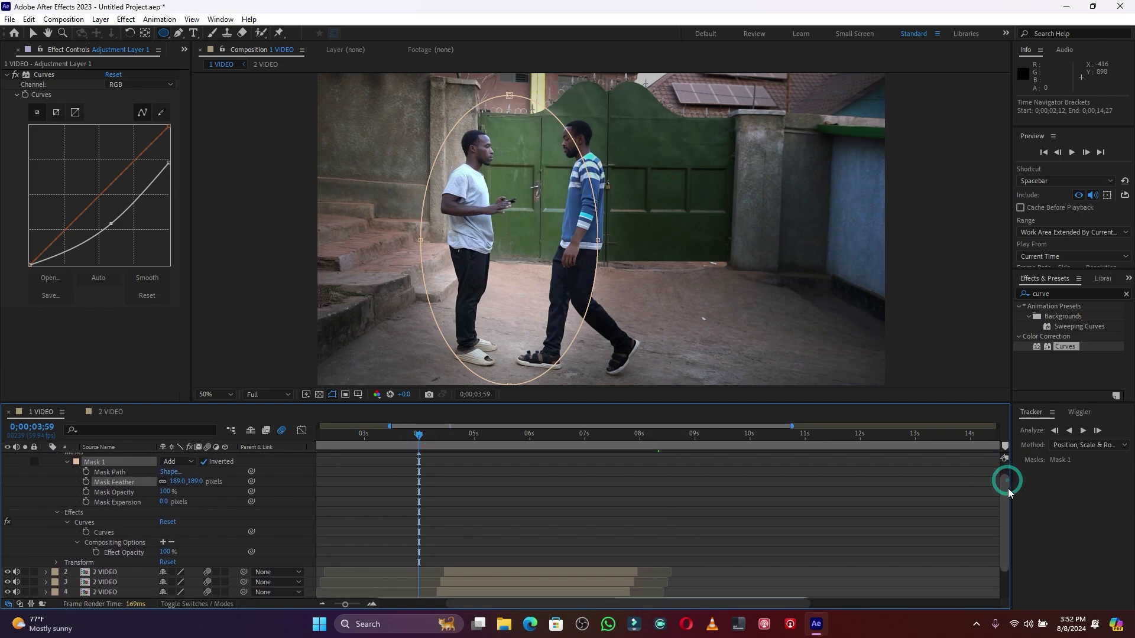
drag(425, 439, 441, 437)
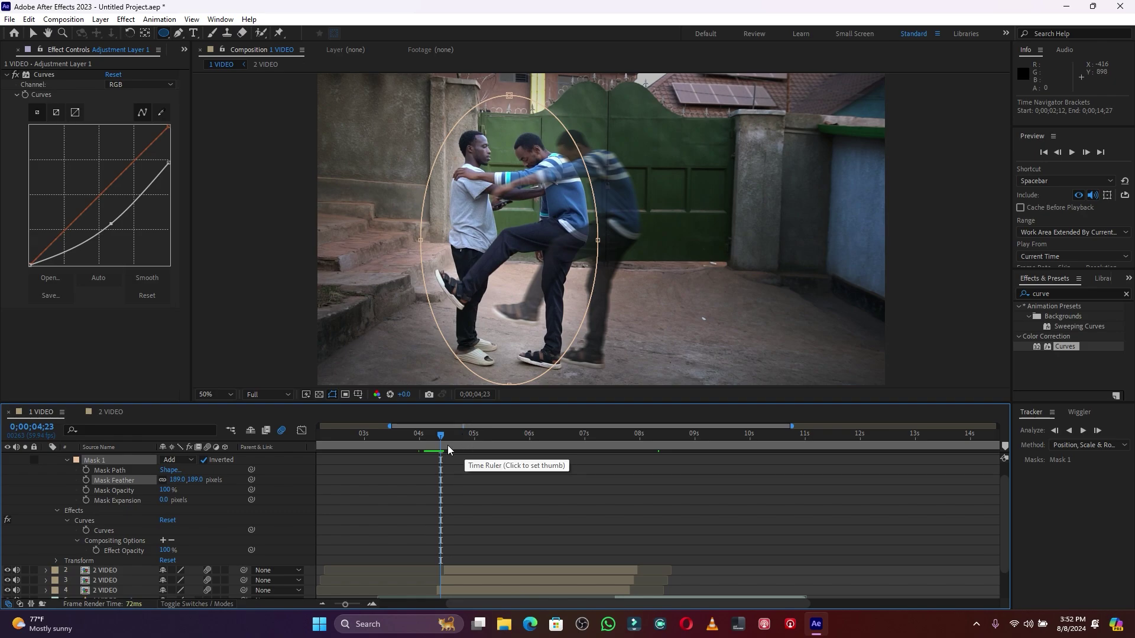
drag(1007, 490, 1006, 473)
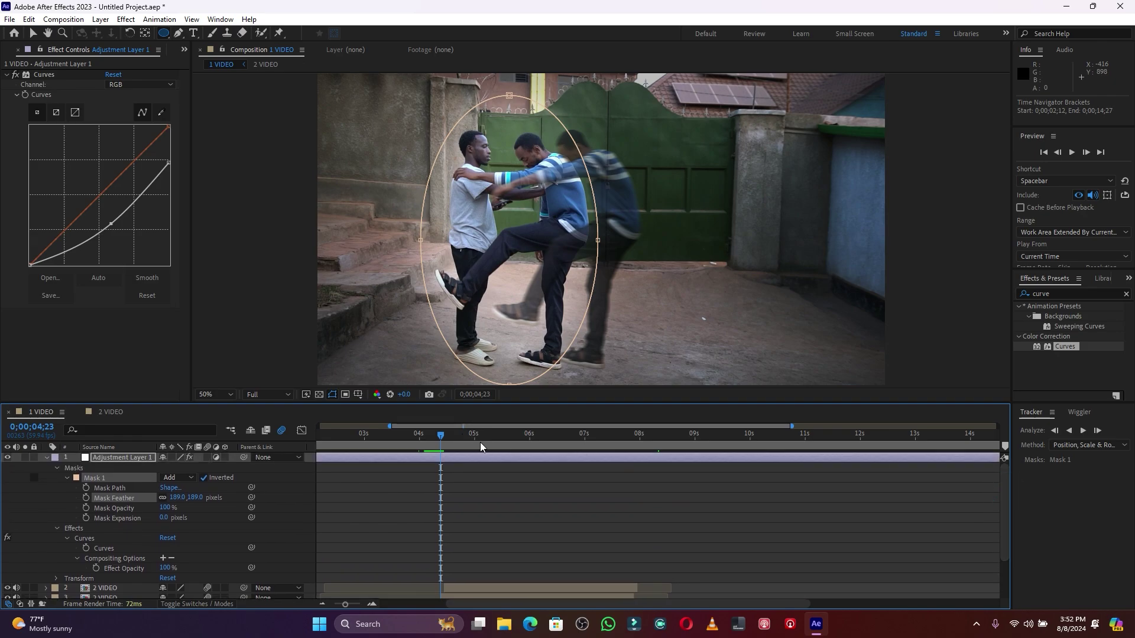
click(445, 458)
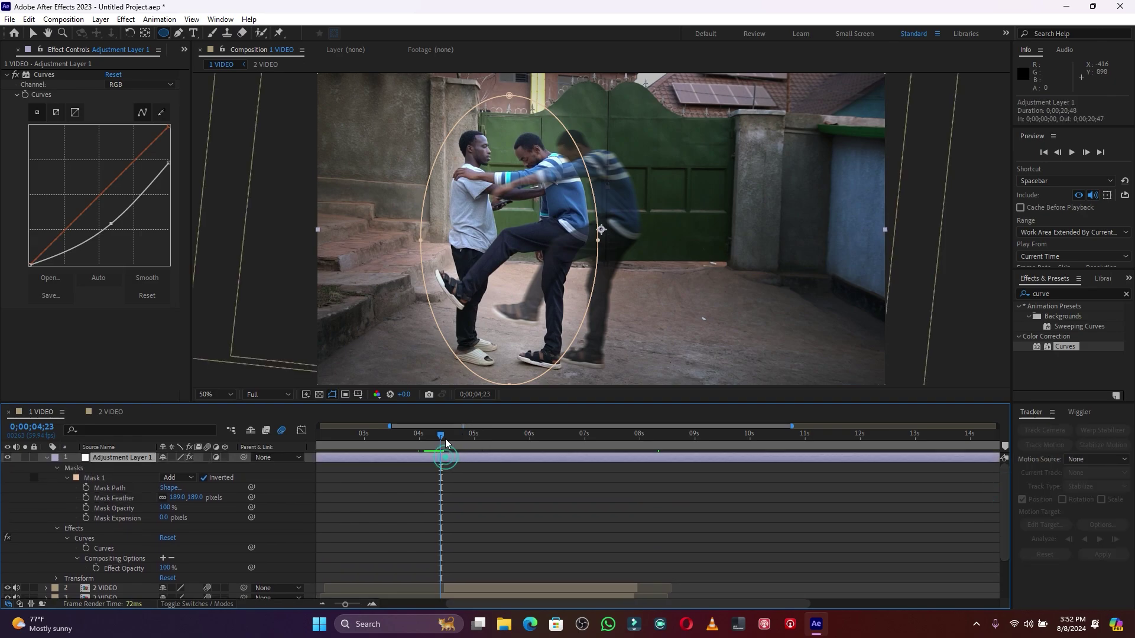
drag(443, 440, 444, 440)
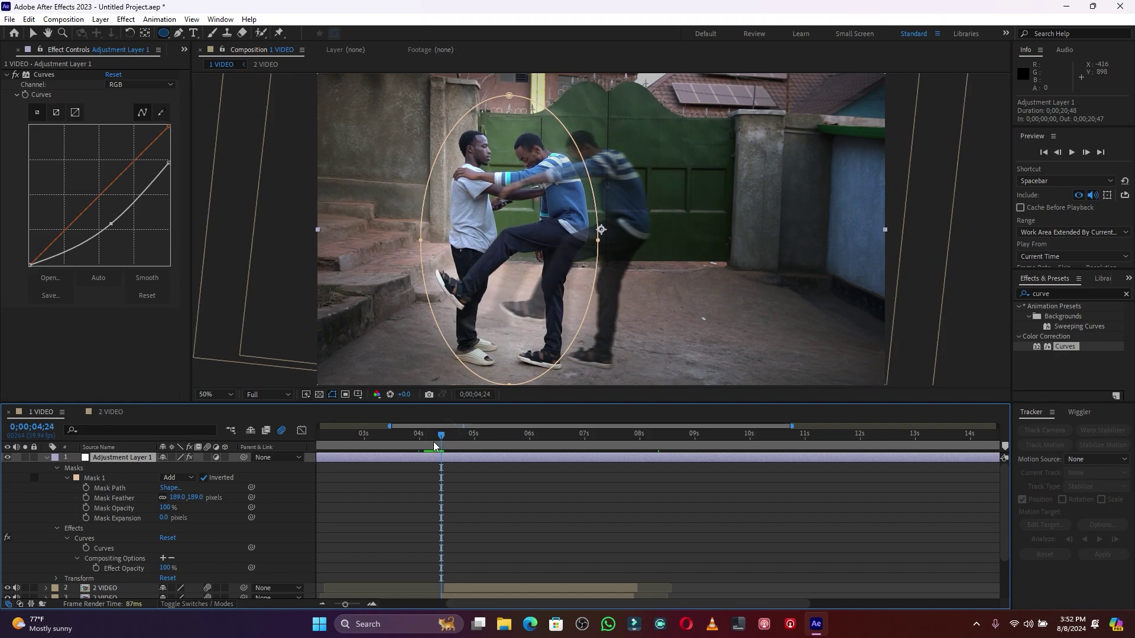
click(95, 568)
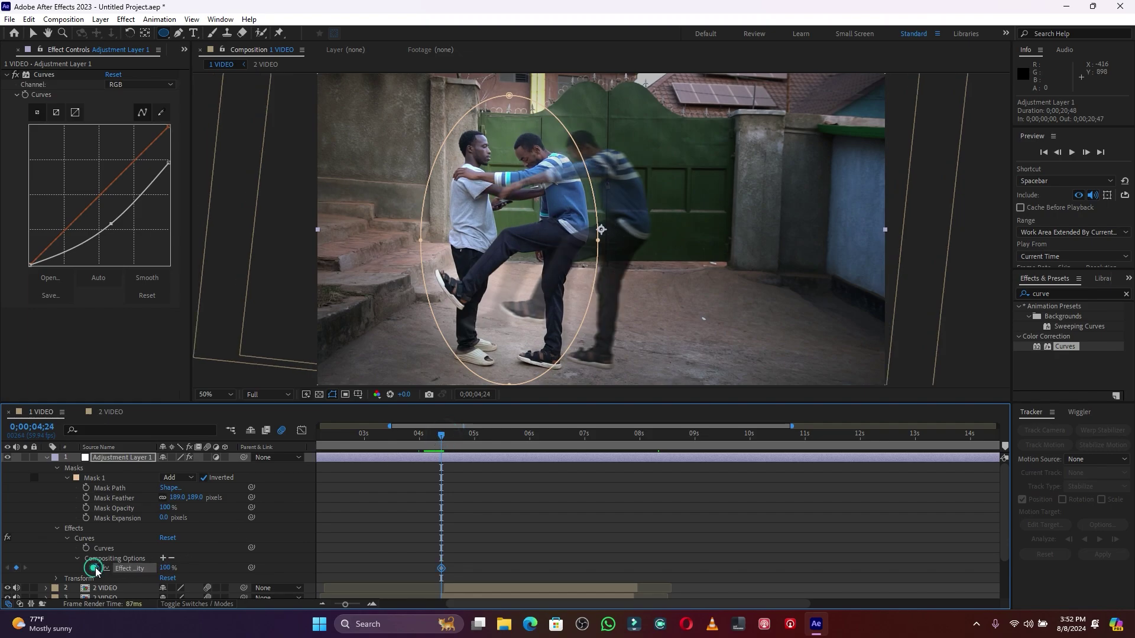
Set the Curves Effect Opacity to 1% at 0;00;04;18 and preview the darkening from 0;00;03;41
drag(442, 440, 437, 440)
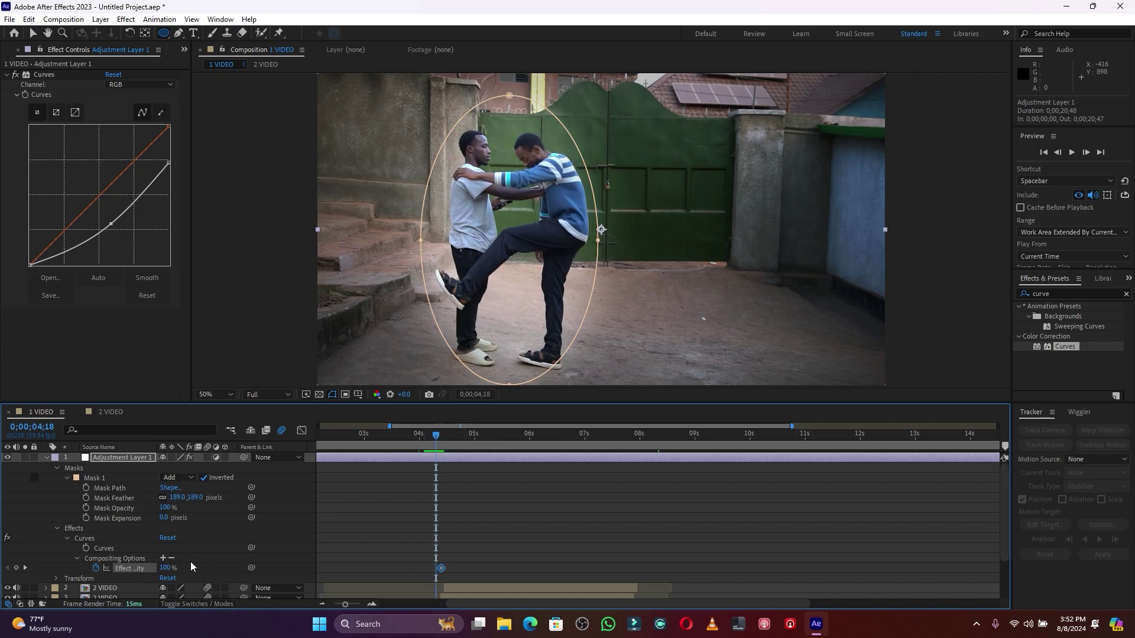
drag(167, 568, 3, 555)
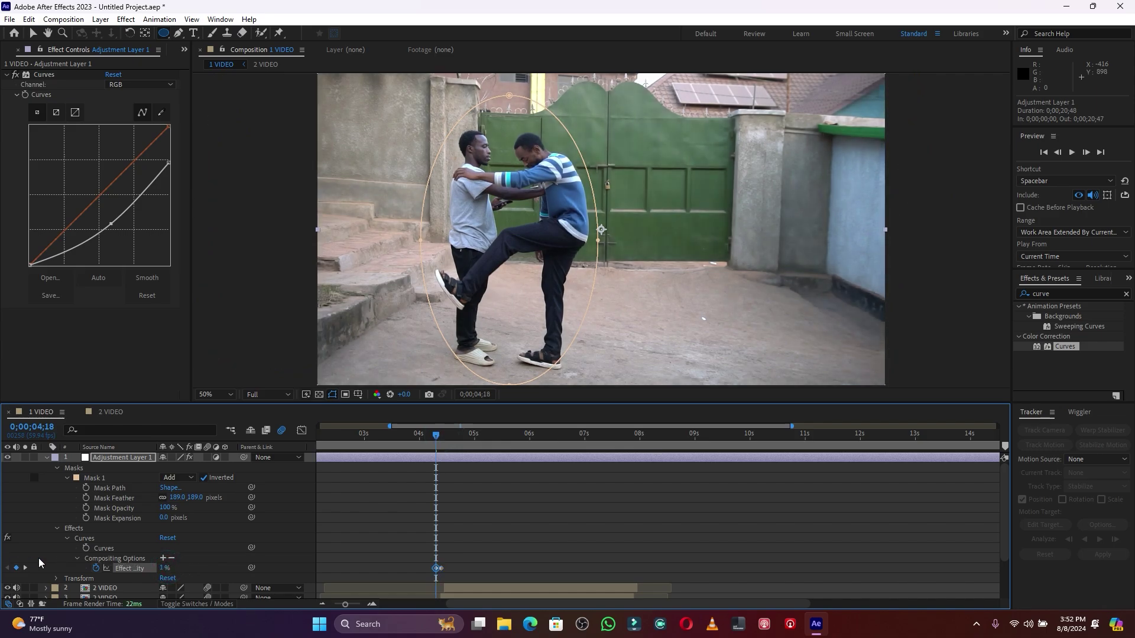
drag(437, 441, 402, 441)
key(space)
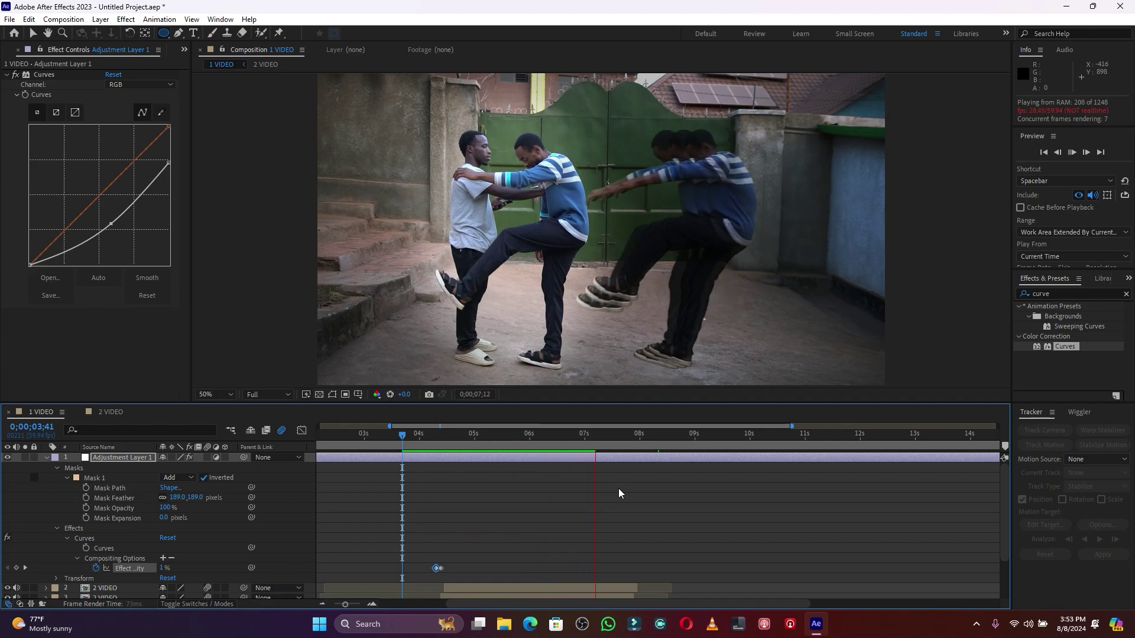
Keyframe the Curves Effect Opacity on the adjustment layer at 100% at 0;00;07;49 and 0% at 0;00;07;53
key(space)
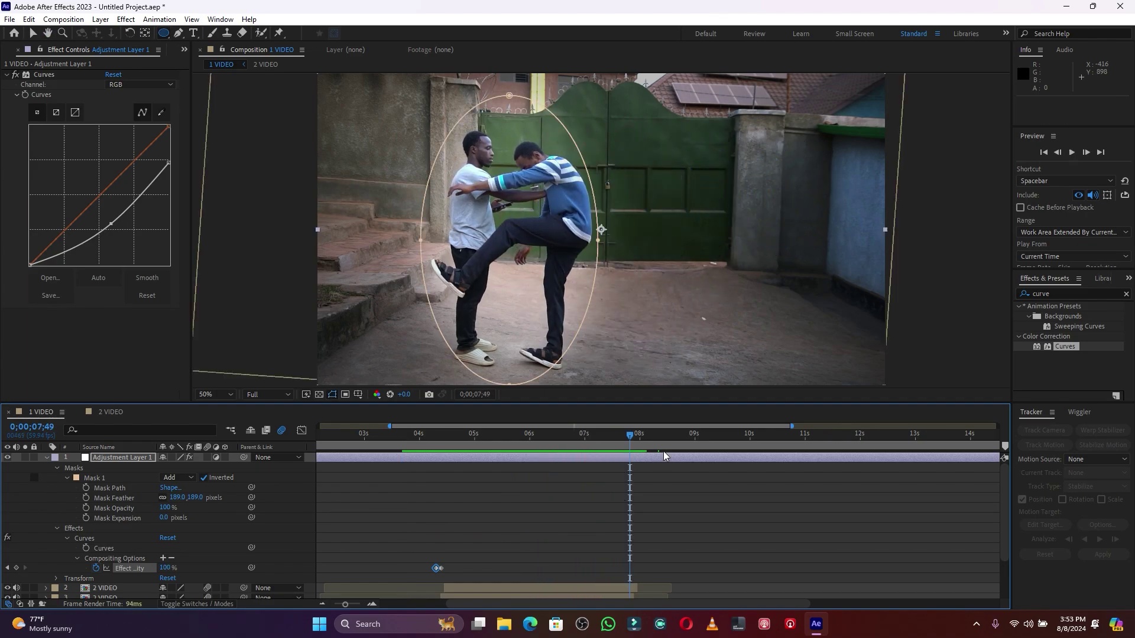
click(16, 568)
drag(630, 435, 634, 435)
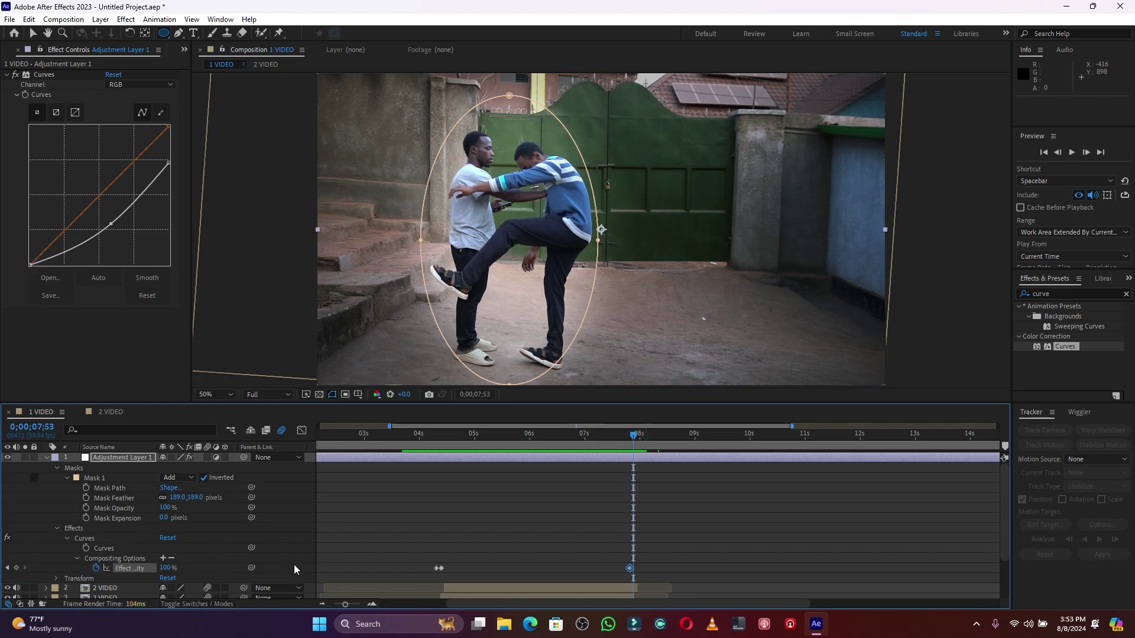
drag(150, 568, 165, 565)
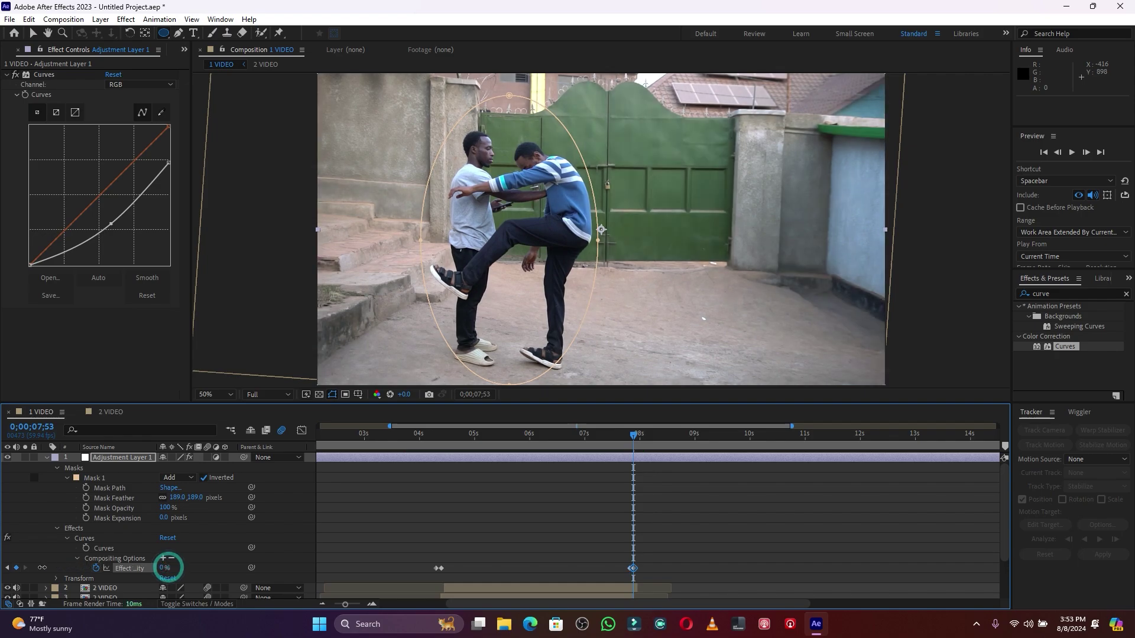
Preview the darkening and its fade-out from the composition's start and again from 0;00;03;21
drag(433, 442, 313, 439)
key(space)
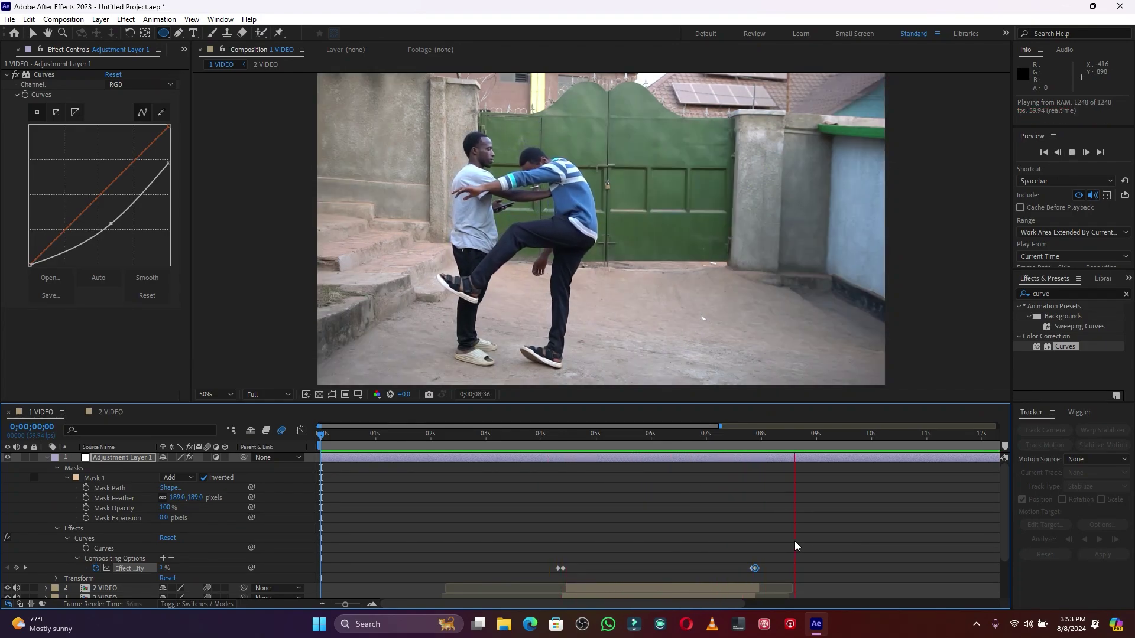
click(505, 436)
key(space)
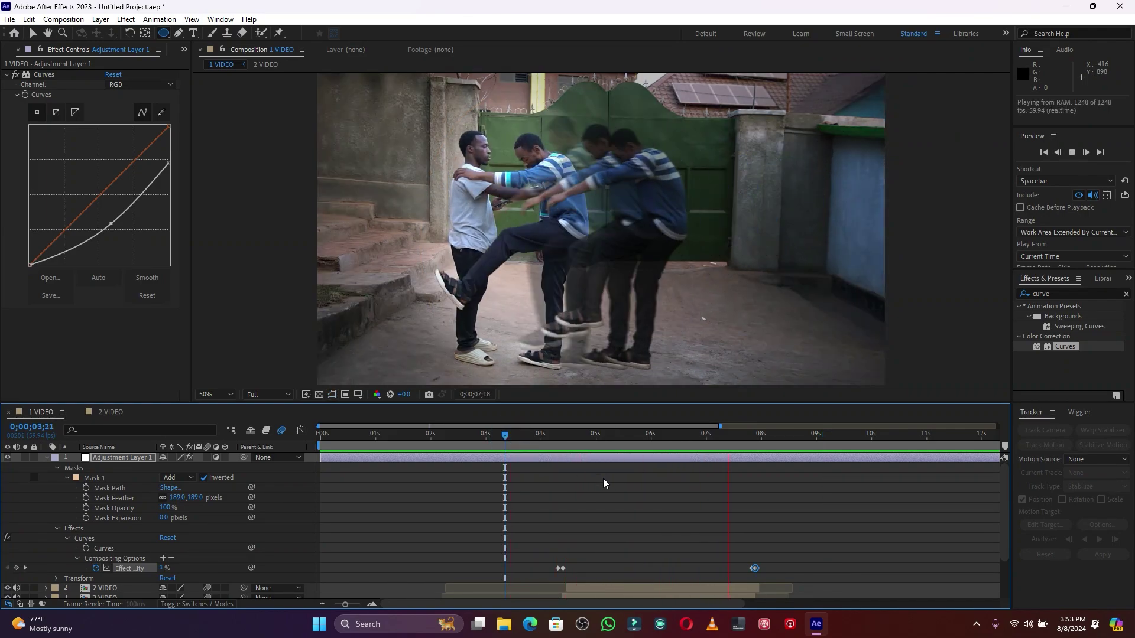
key(space)
Apply Curves to the topmost 2 VIDEO layer and brighten it at 0;00;05;46 by raising the curve's midtones and shadows
click(639, 439)
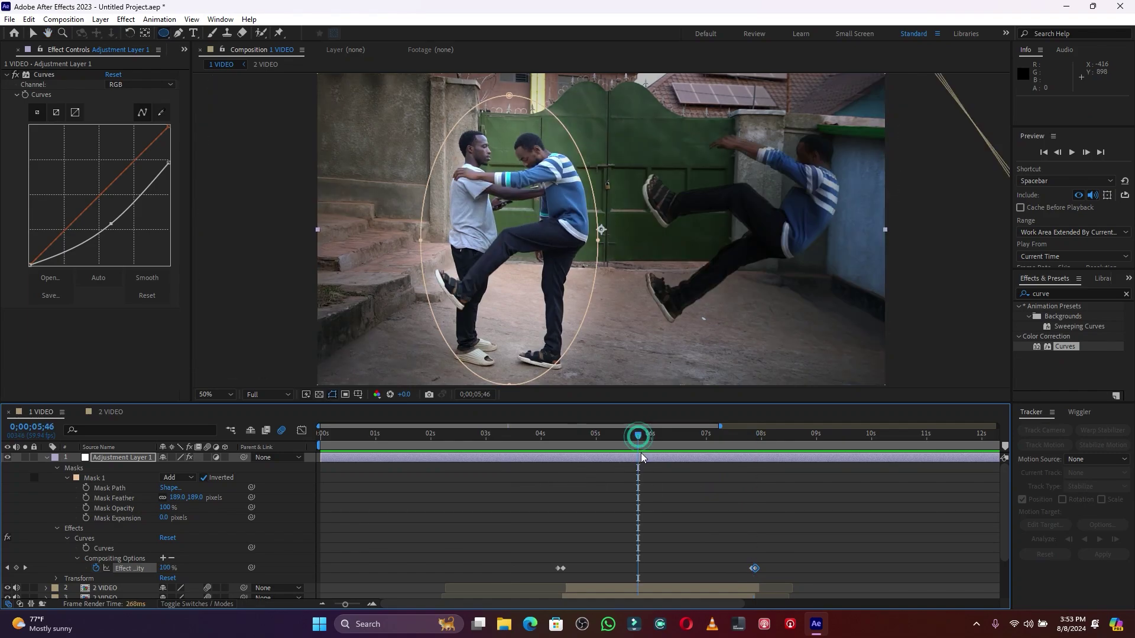
click(46, 458)
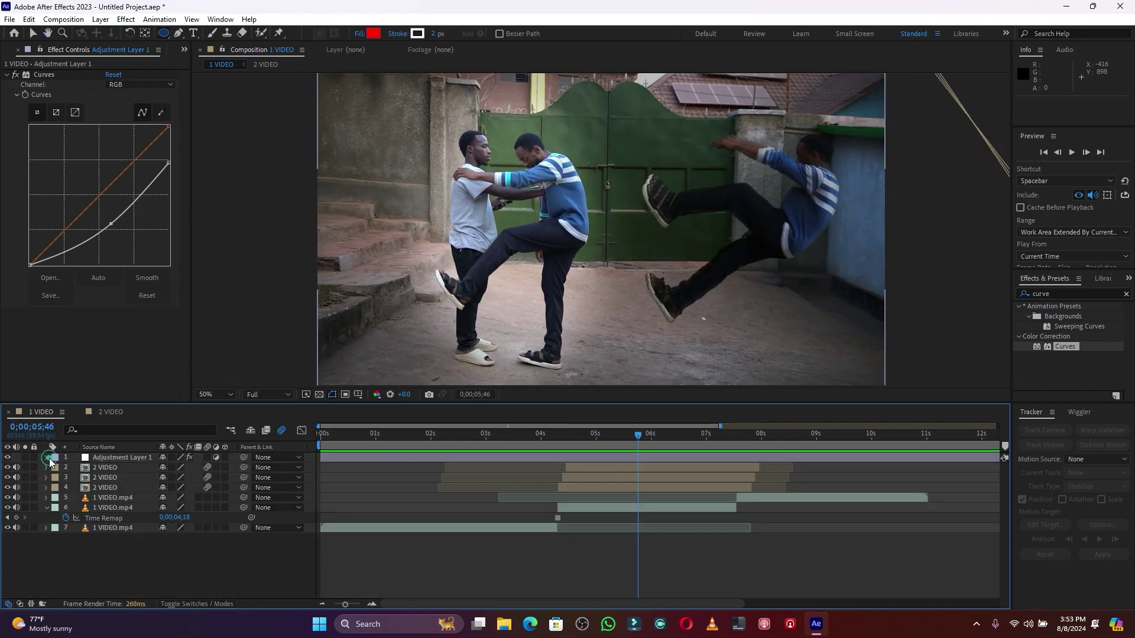
click(112, 472)
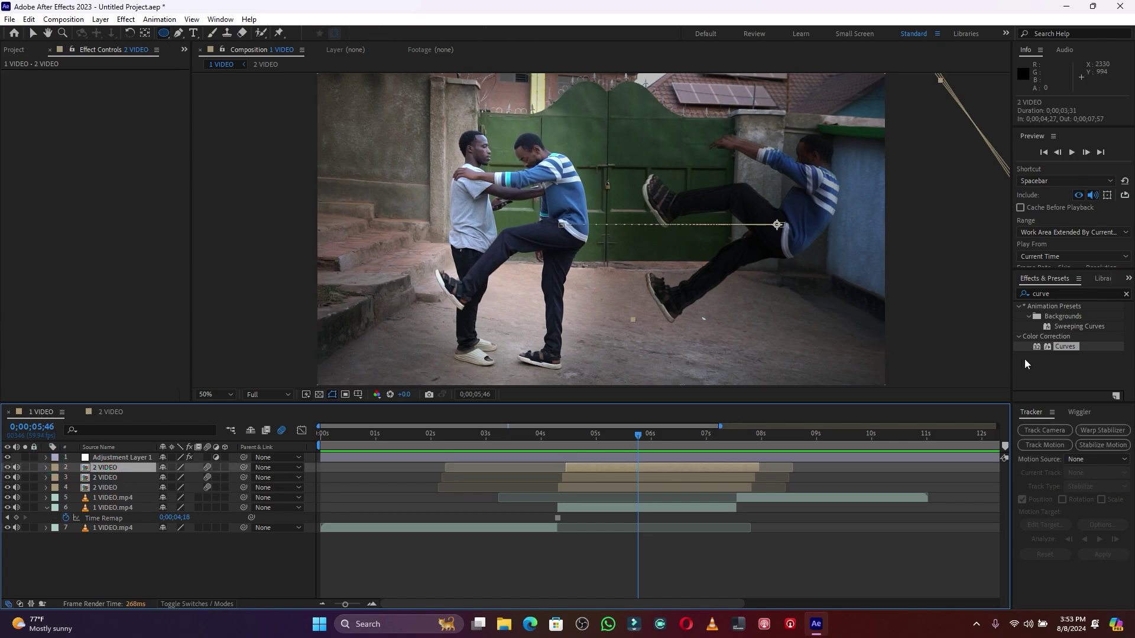
drag(1073, 348, 115, 471)
drag(101, 195, 82, 176)
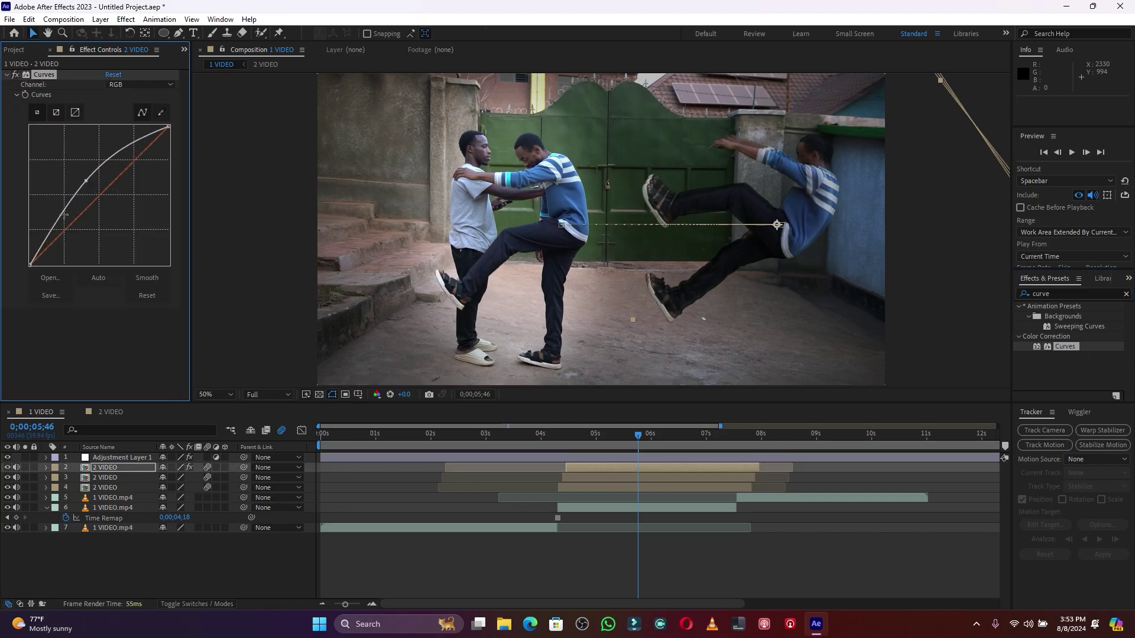
drag(62, 220, 61, 215)
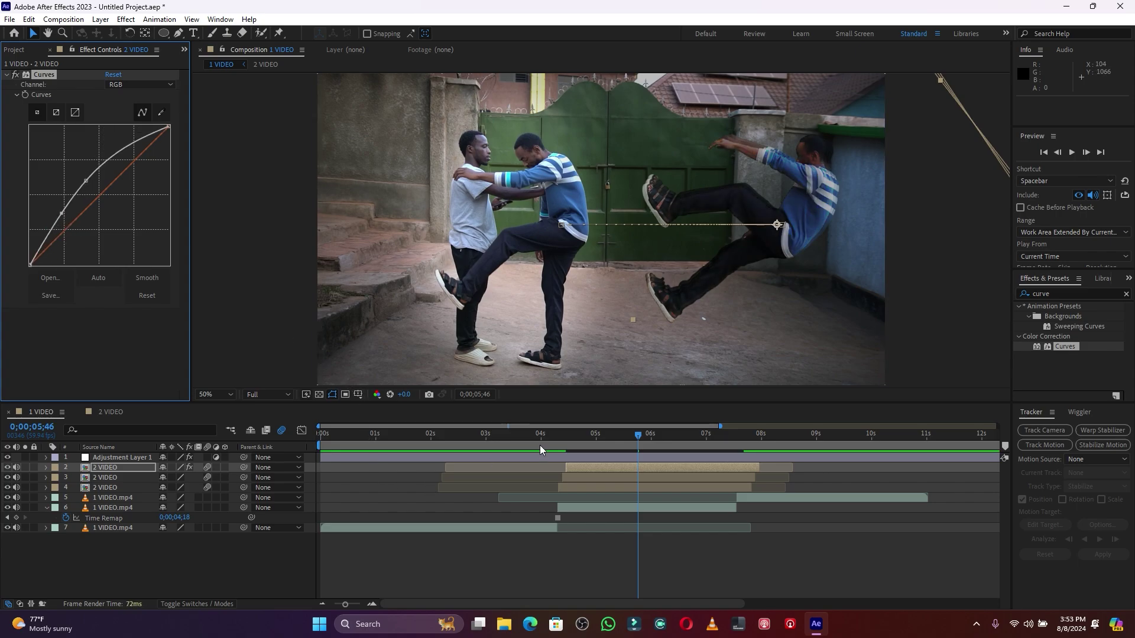
Preview the brightened kicker duplicate in the composition from 0;00;02;00
click(430, 435)
key(space)
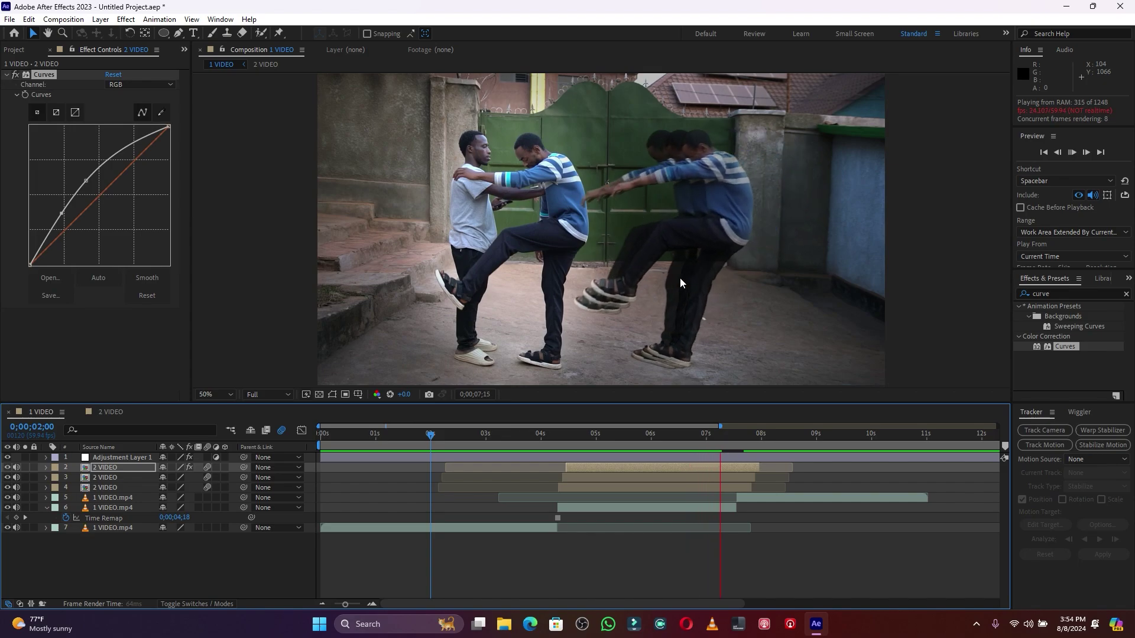
key(space)
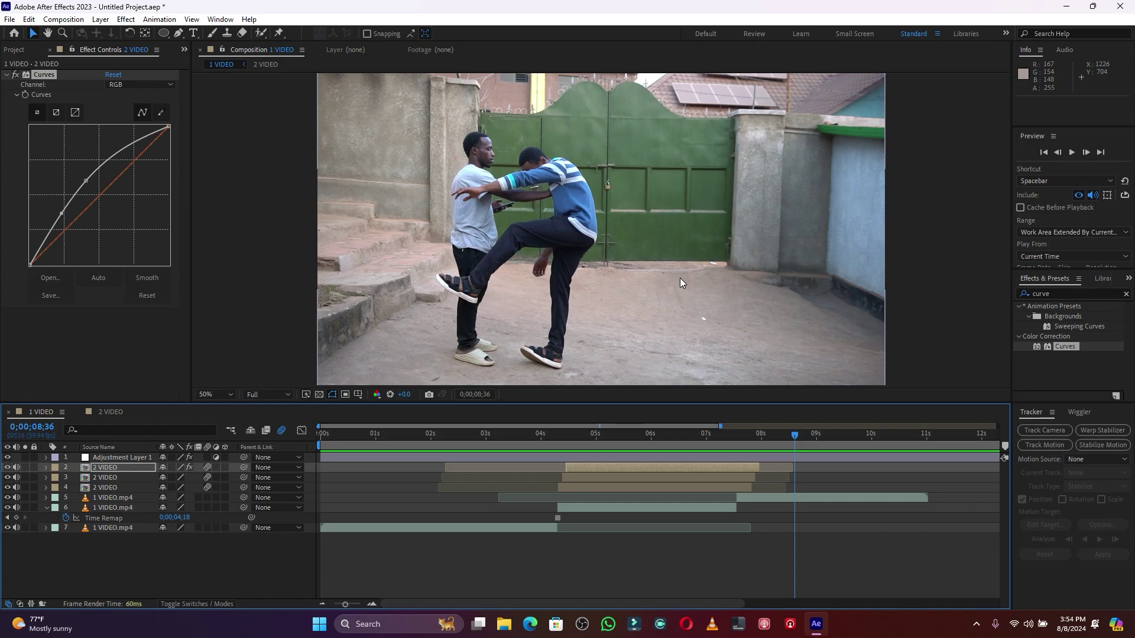